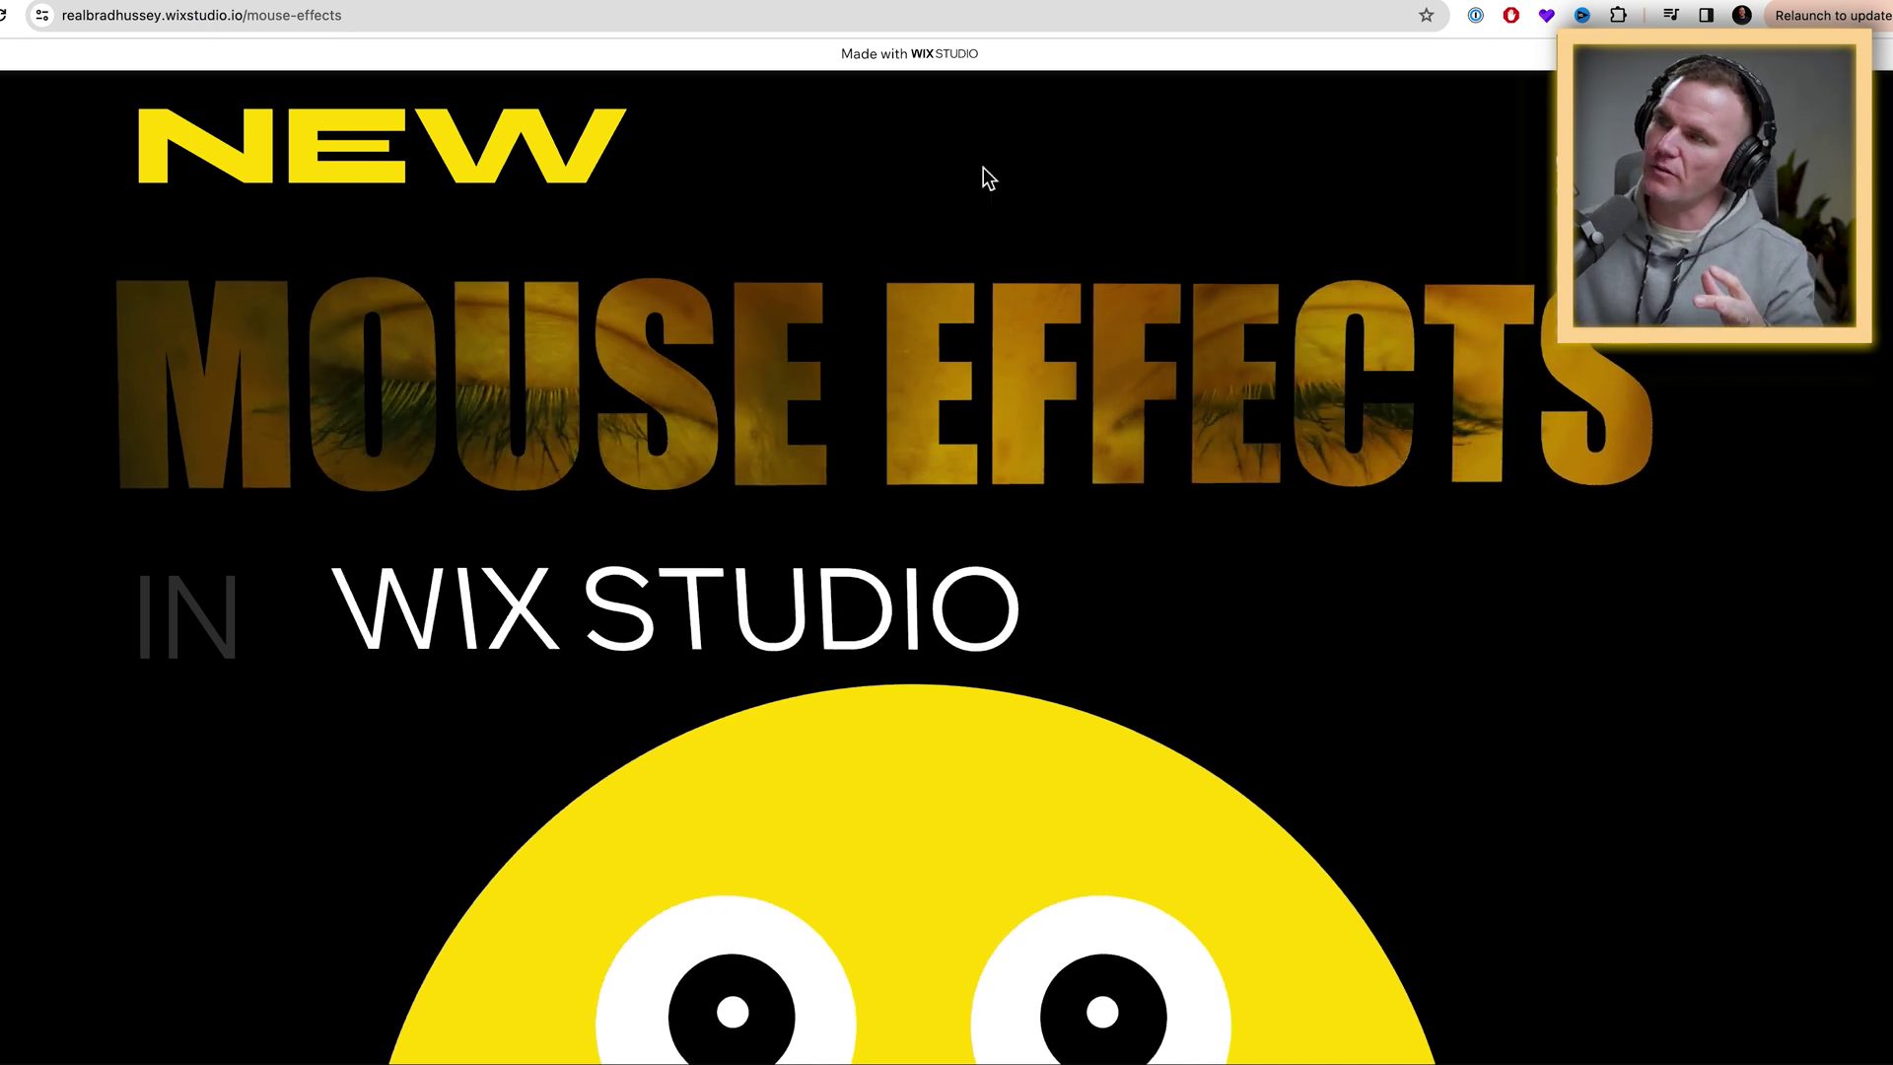
# - Scroll up and down through Demo 1's Mouse Effects hero in the editor
pyautogui.scroll(2, 1527, 595)
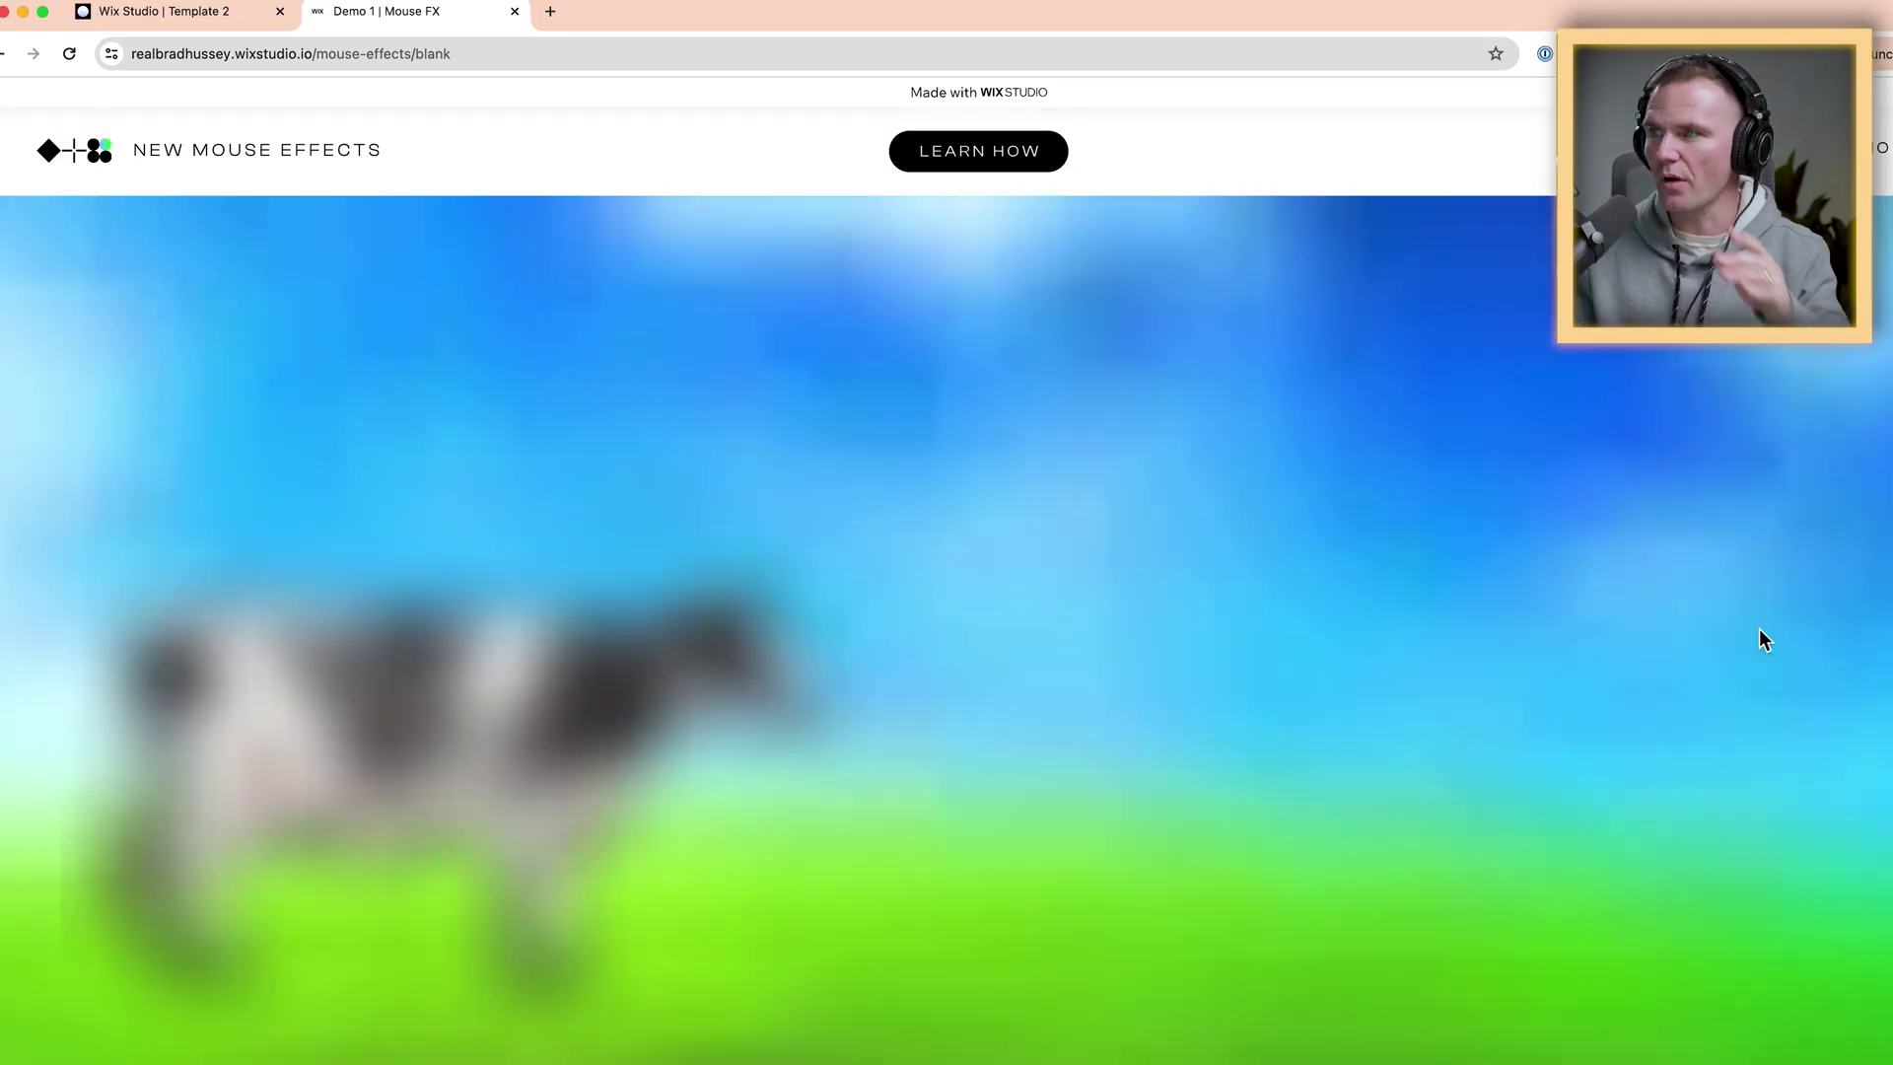
pyautogui.scroll(-1, 1758, 628)
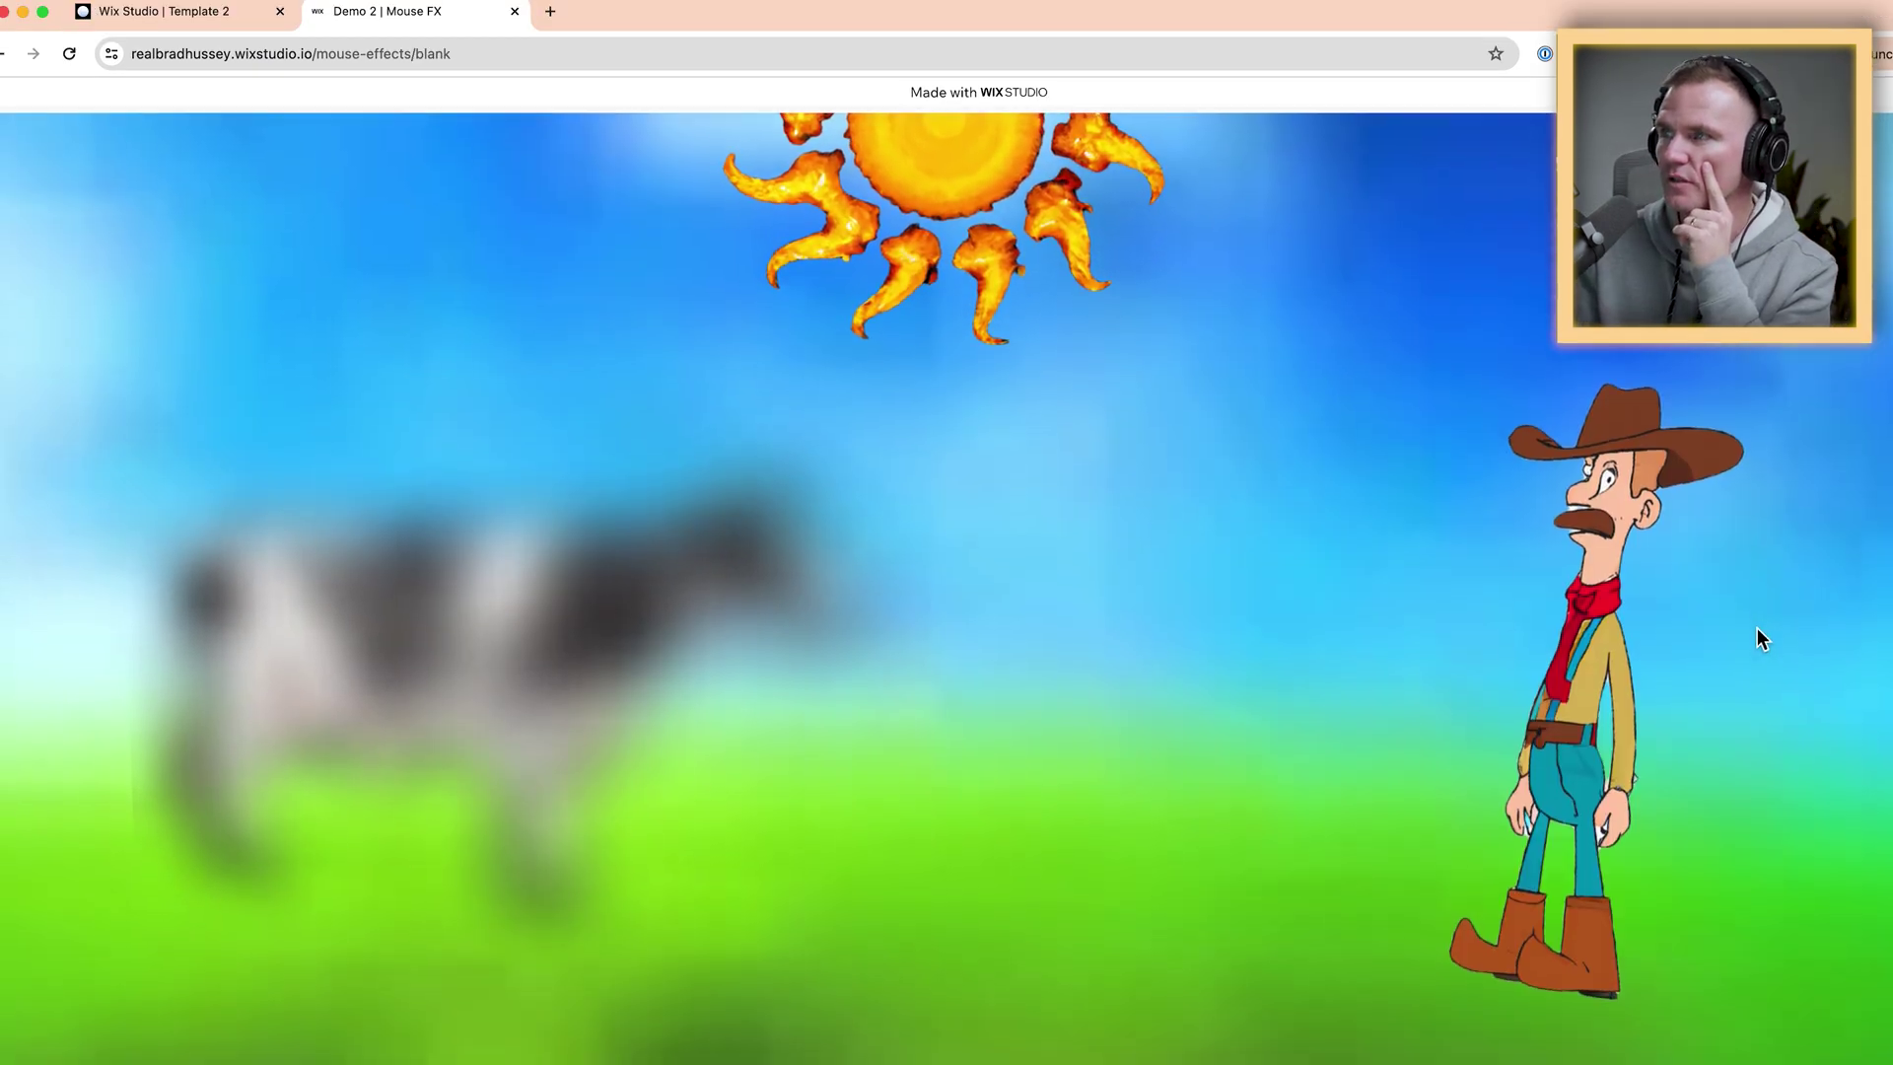
pyautogui.scroll(1, 1758, 636)
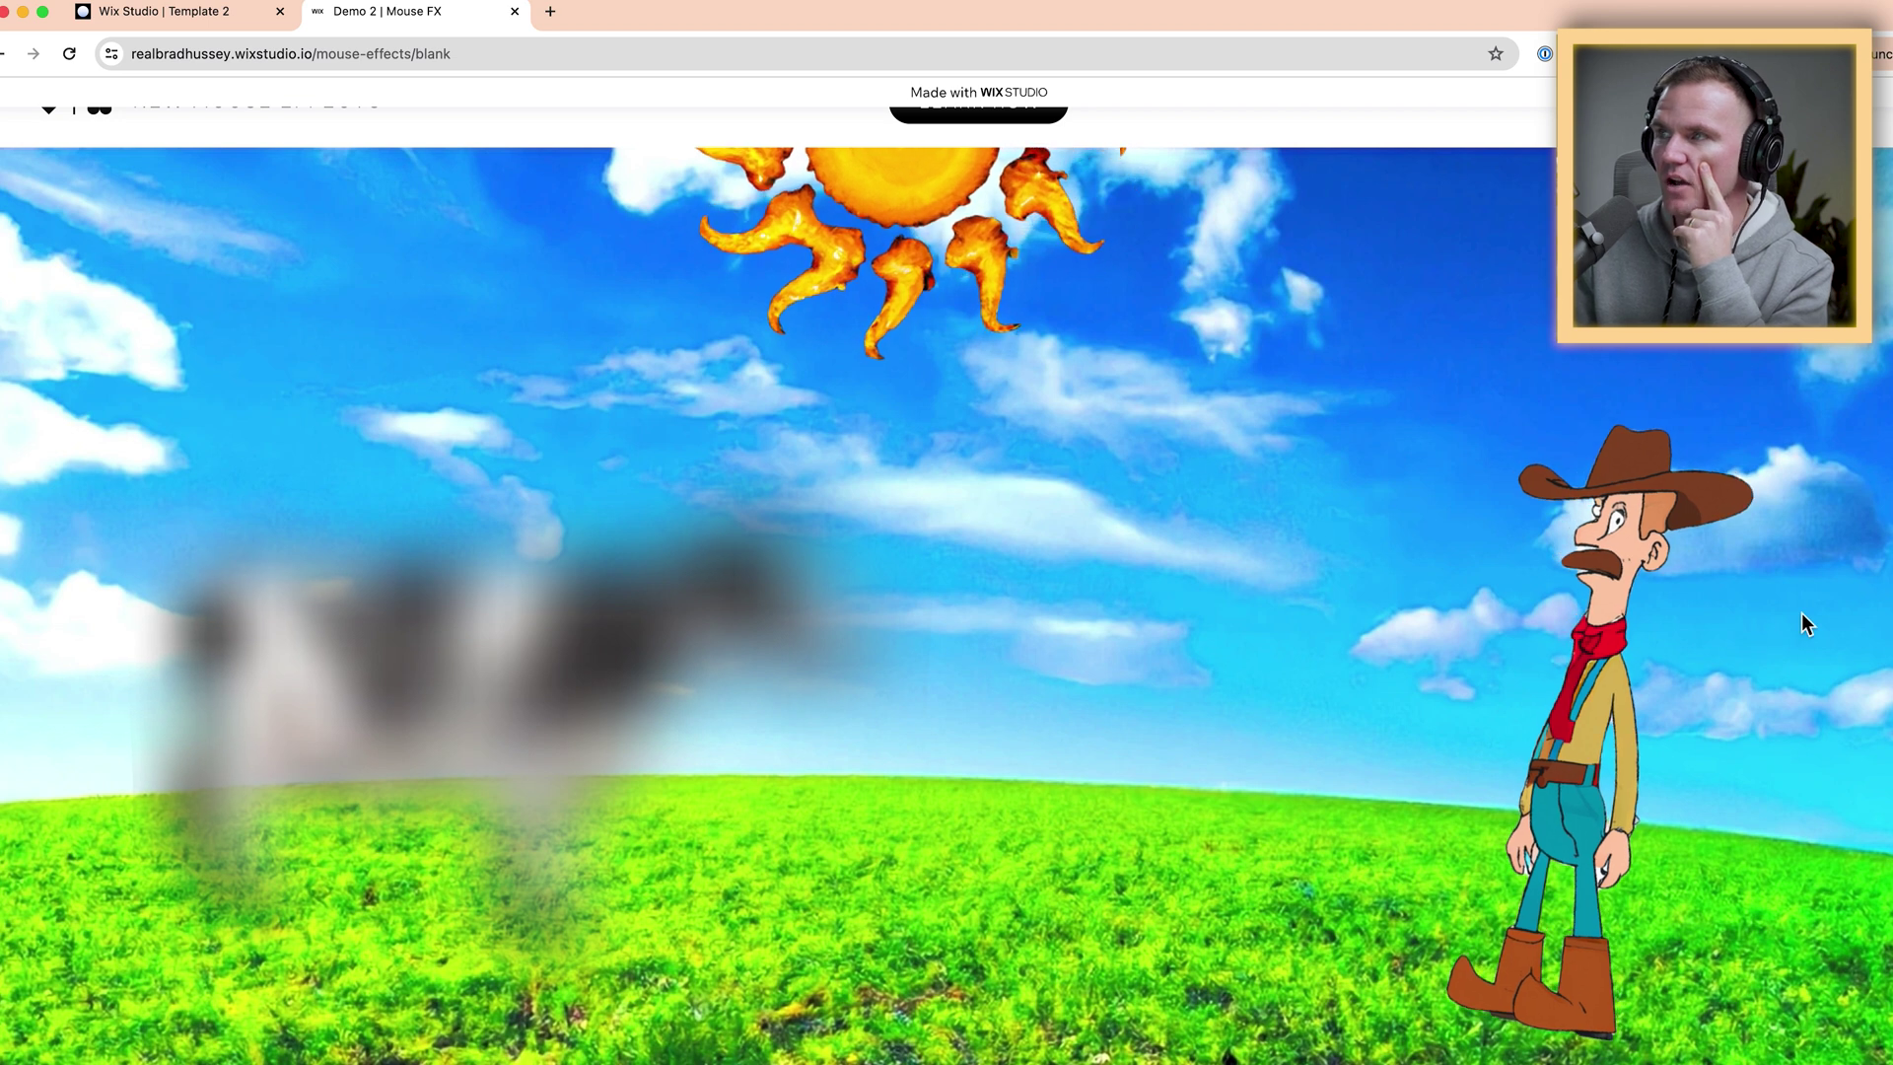
pyautogui.scroll(-1, 1800, 612)
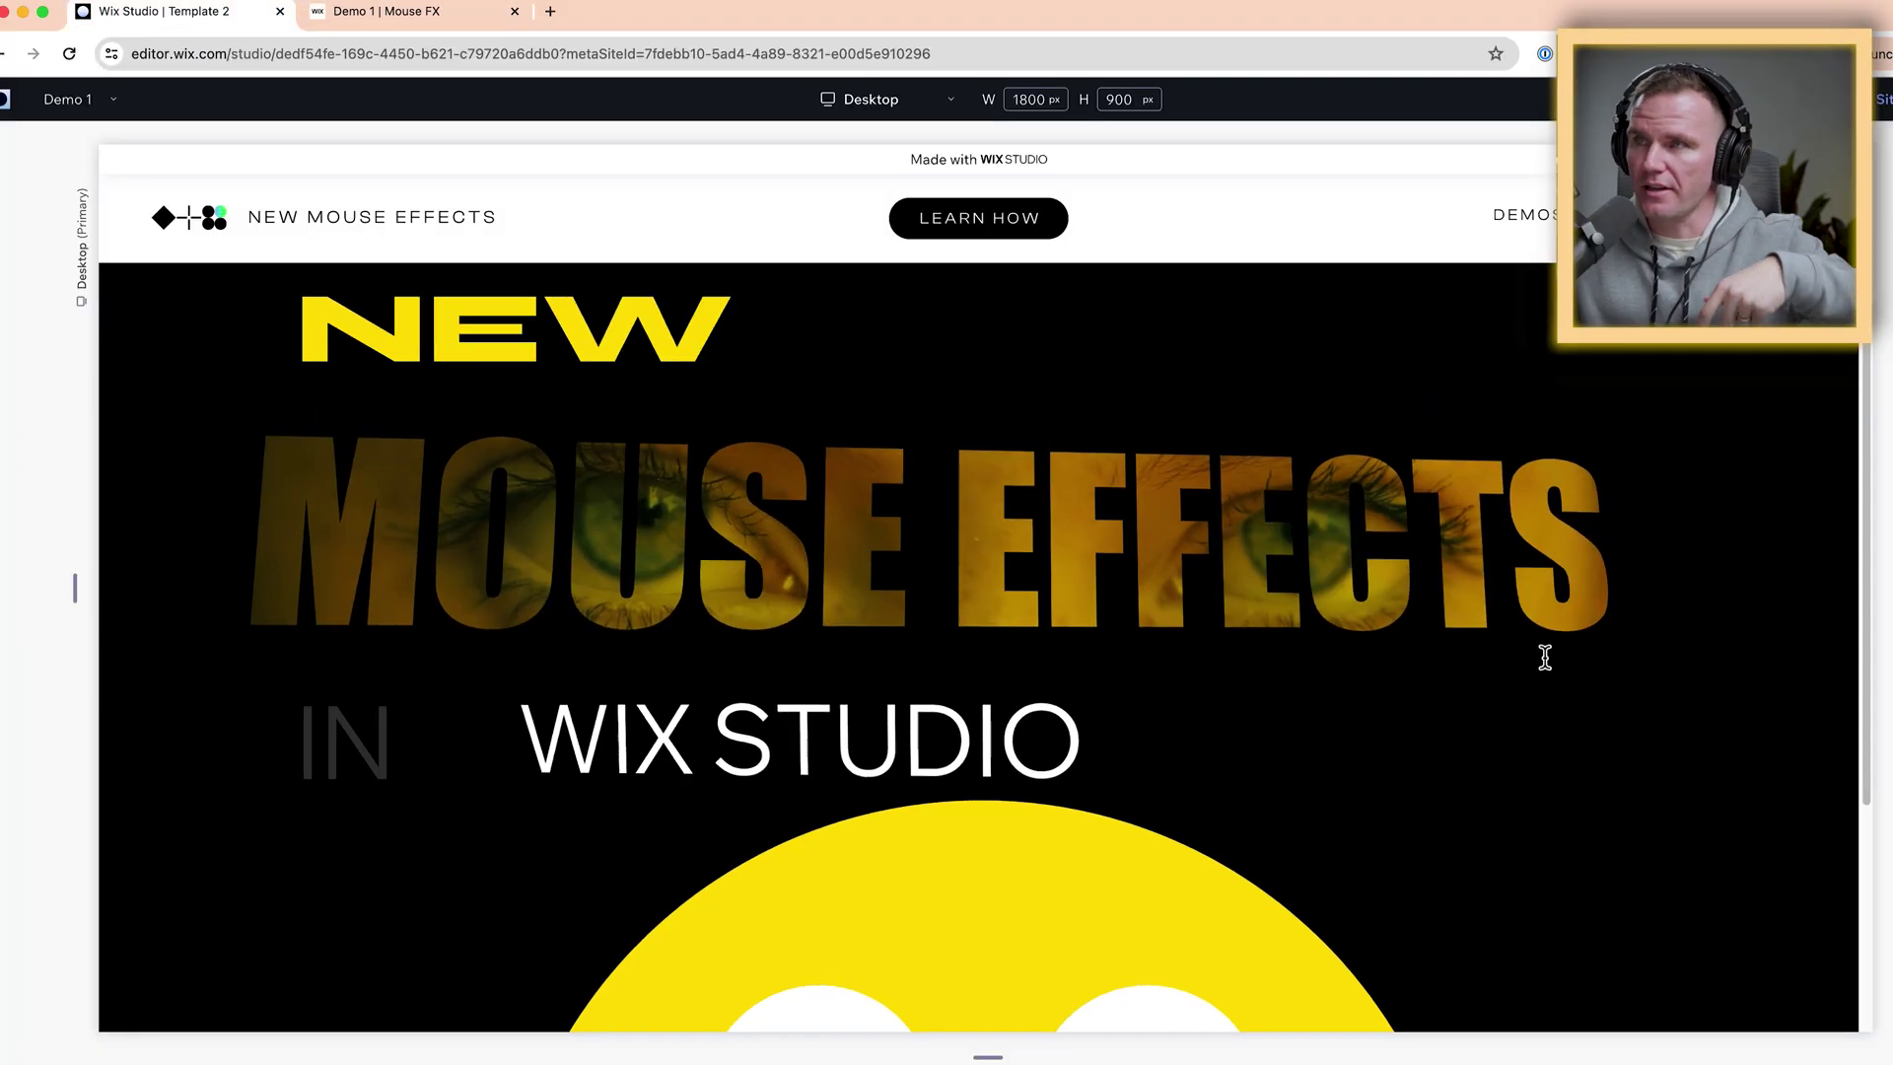
# - Switch the editor from Demo 1 to the empty Sandbox 1 page via Site Pages
pyautogui.click(380, 13)
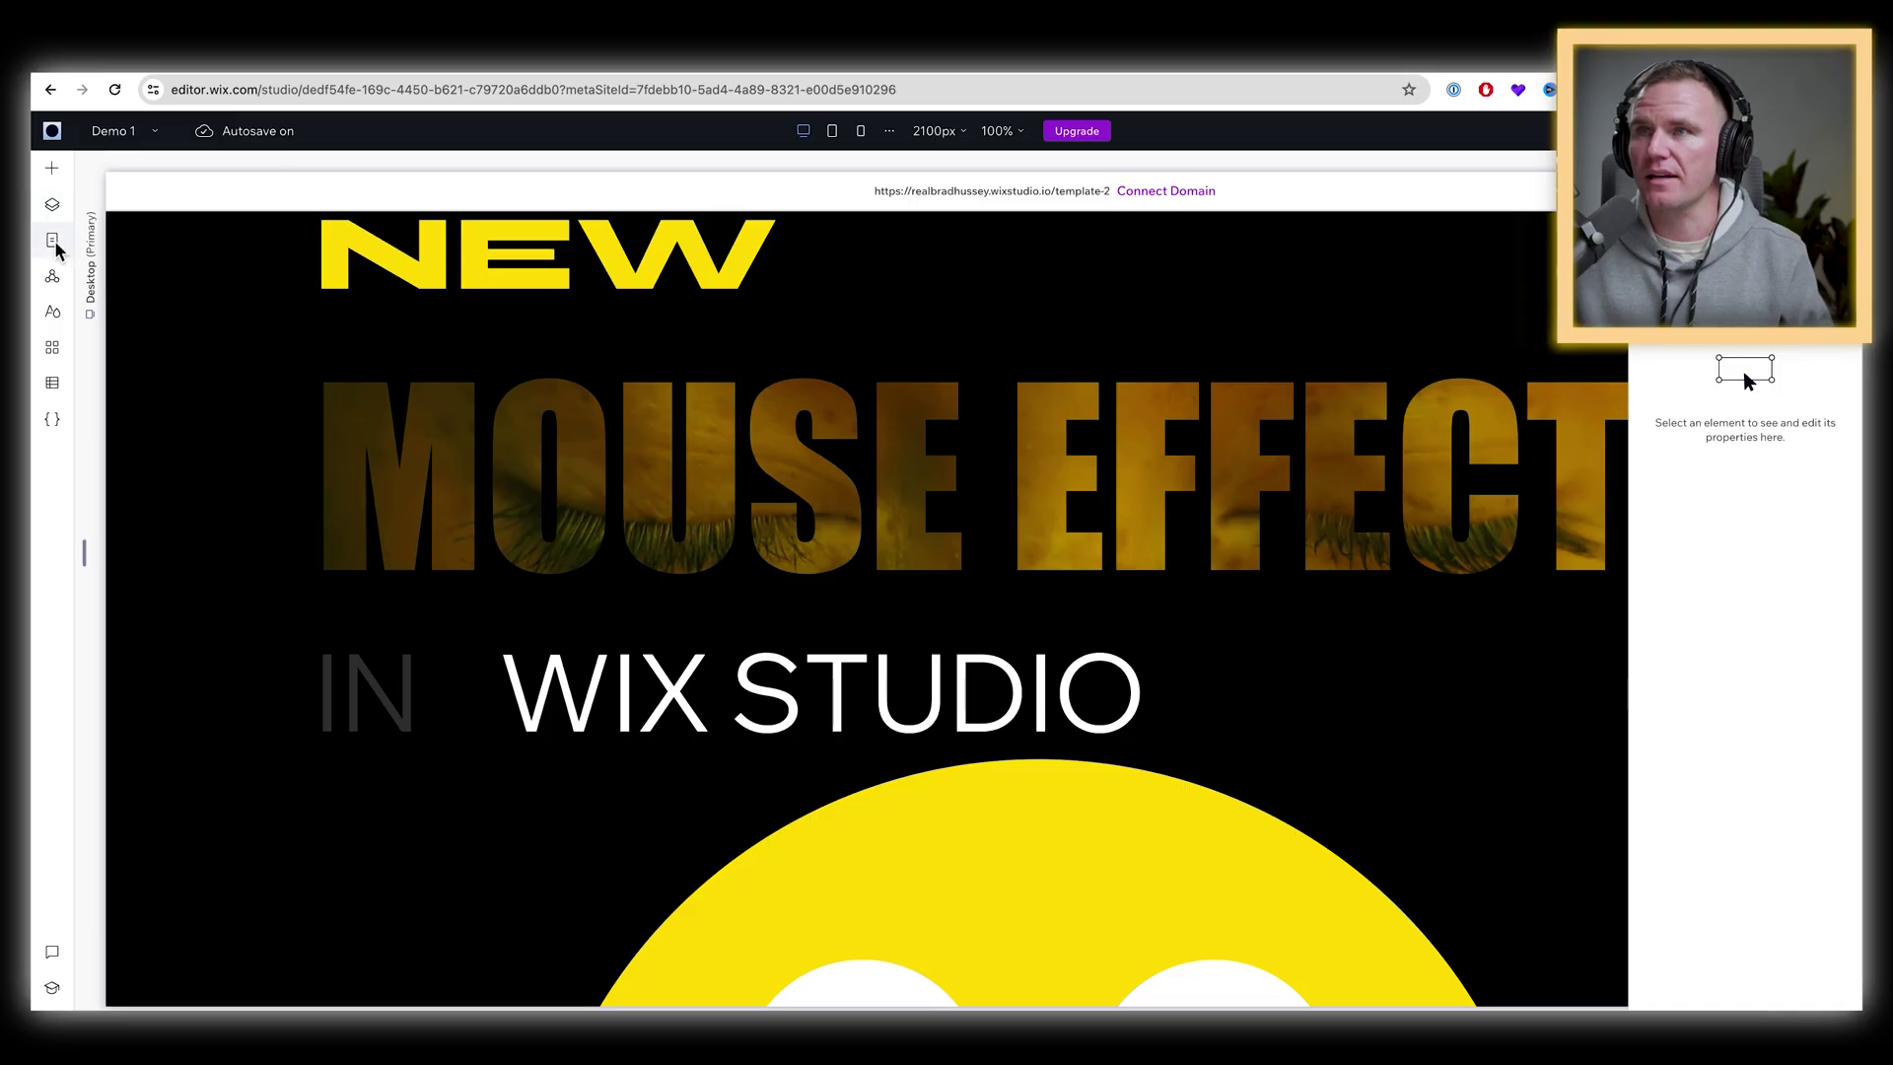
pyautogui.click(52, 240)
pyautogui.click(122, 405)
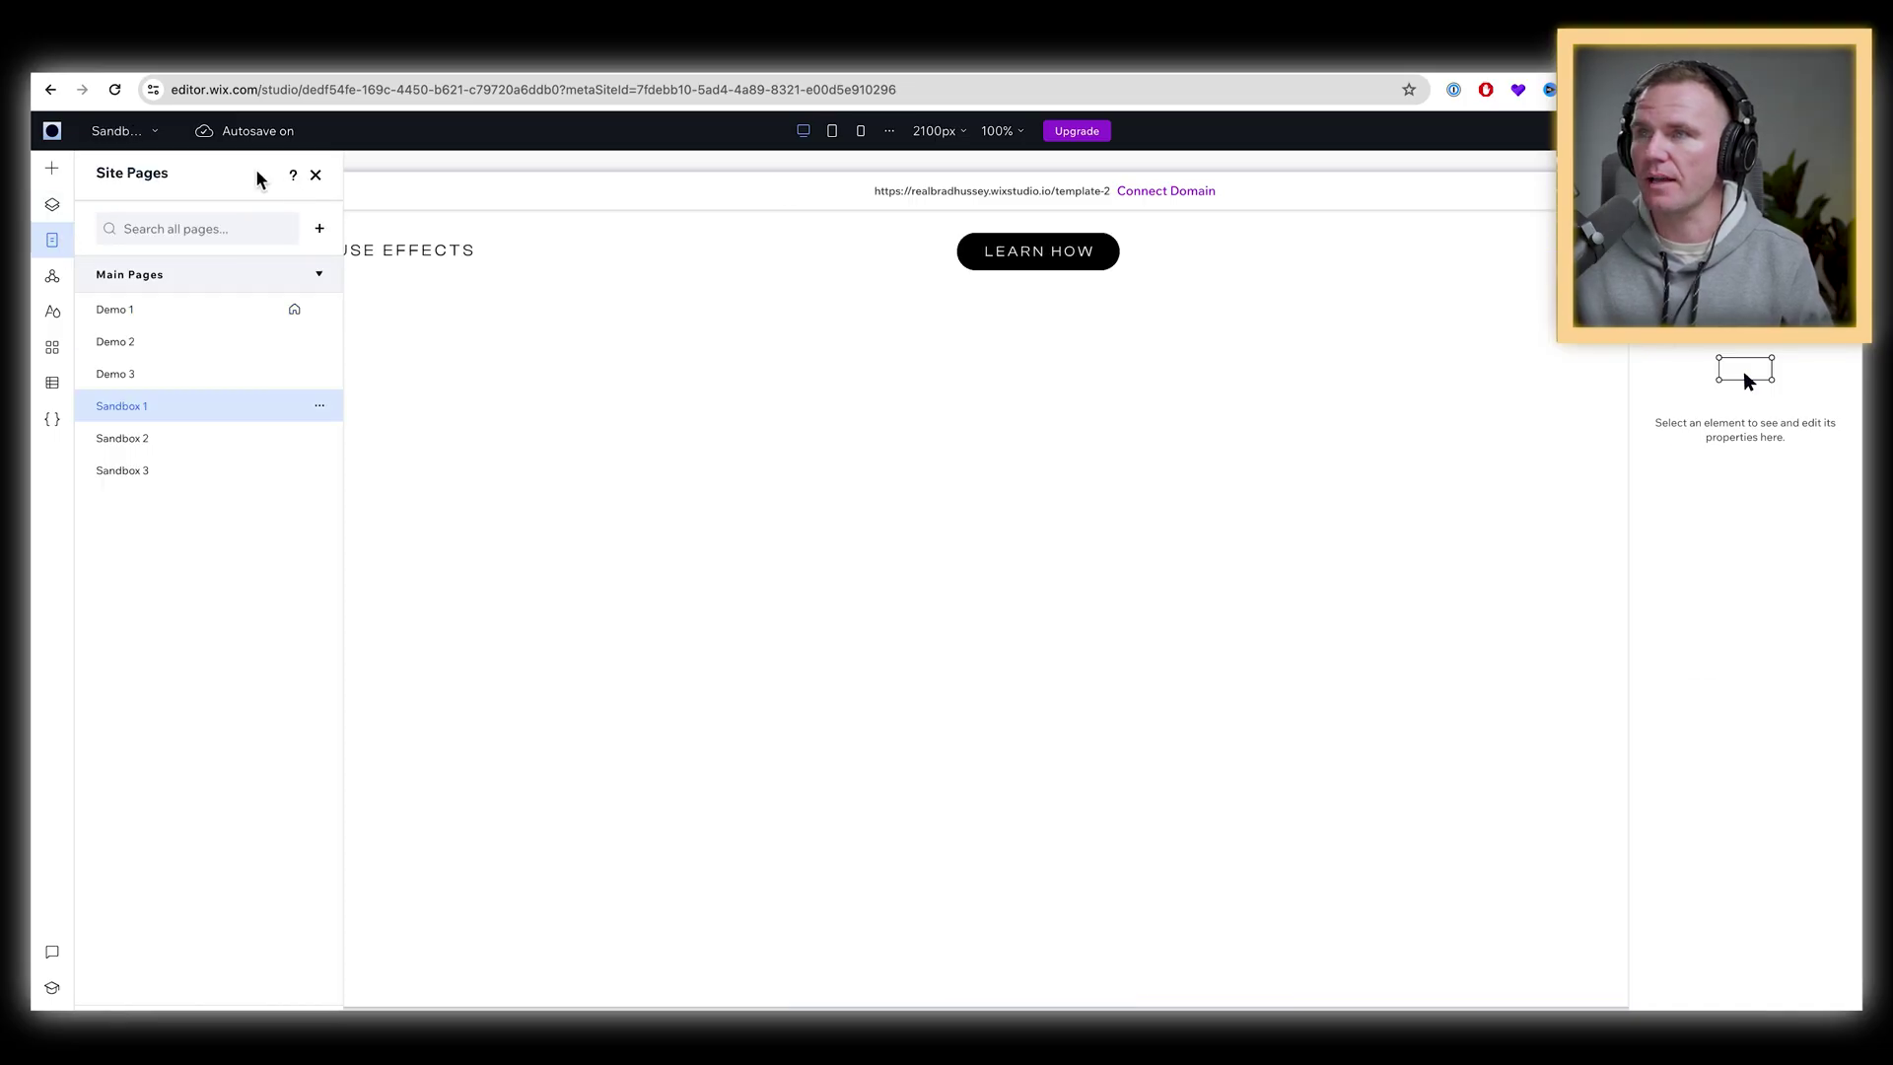
# - Close Site Pages and scroll the Mouse FX Workshop library's Sandbox 1, 2 and 3 sections
pyautogui.click(315, 174)
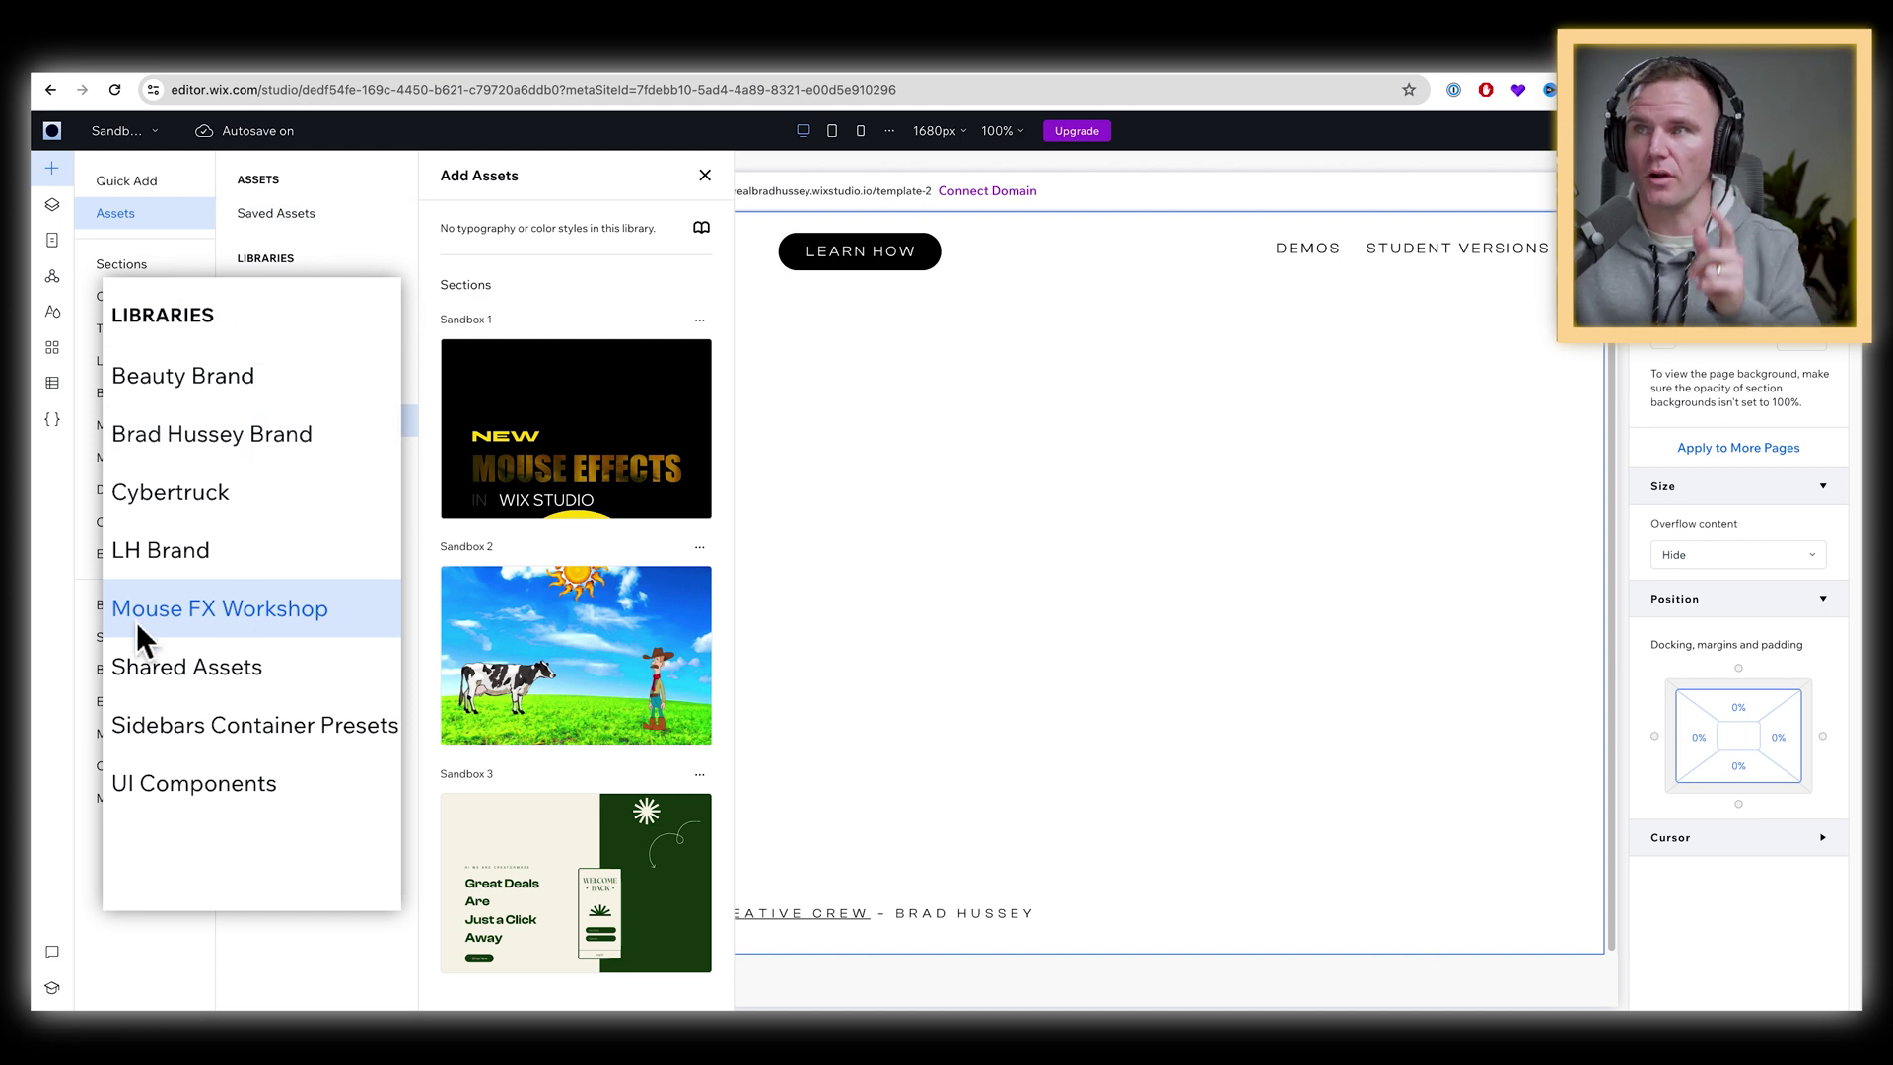
pyautogui.scroll(-1, 582, 394)
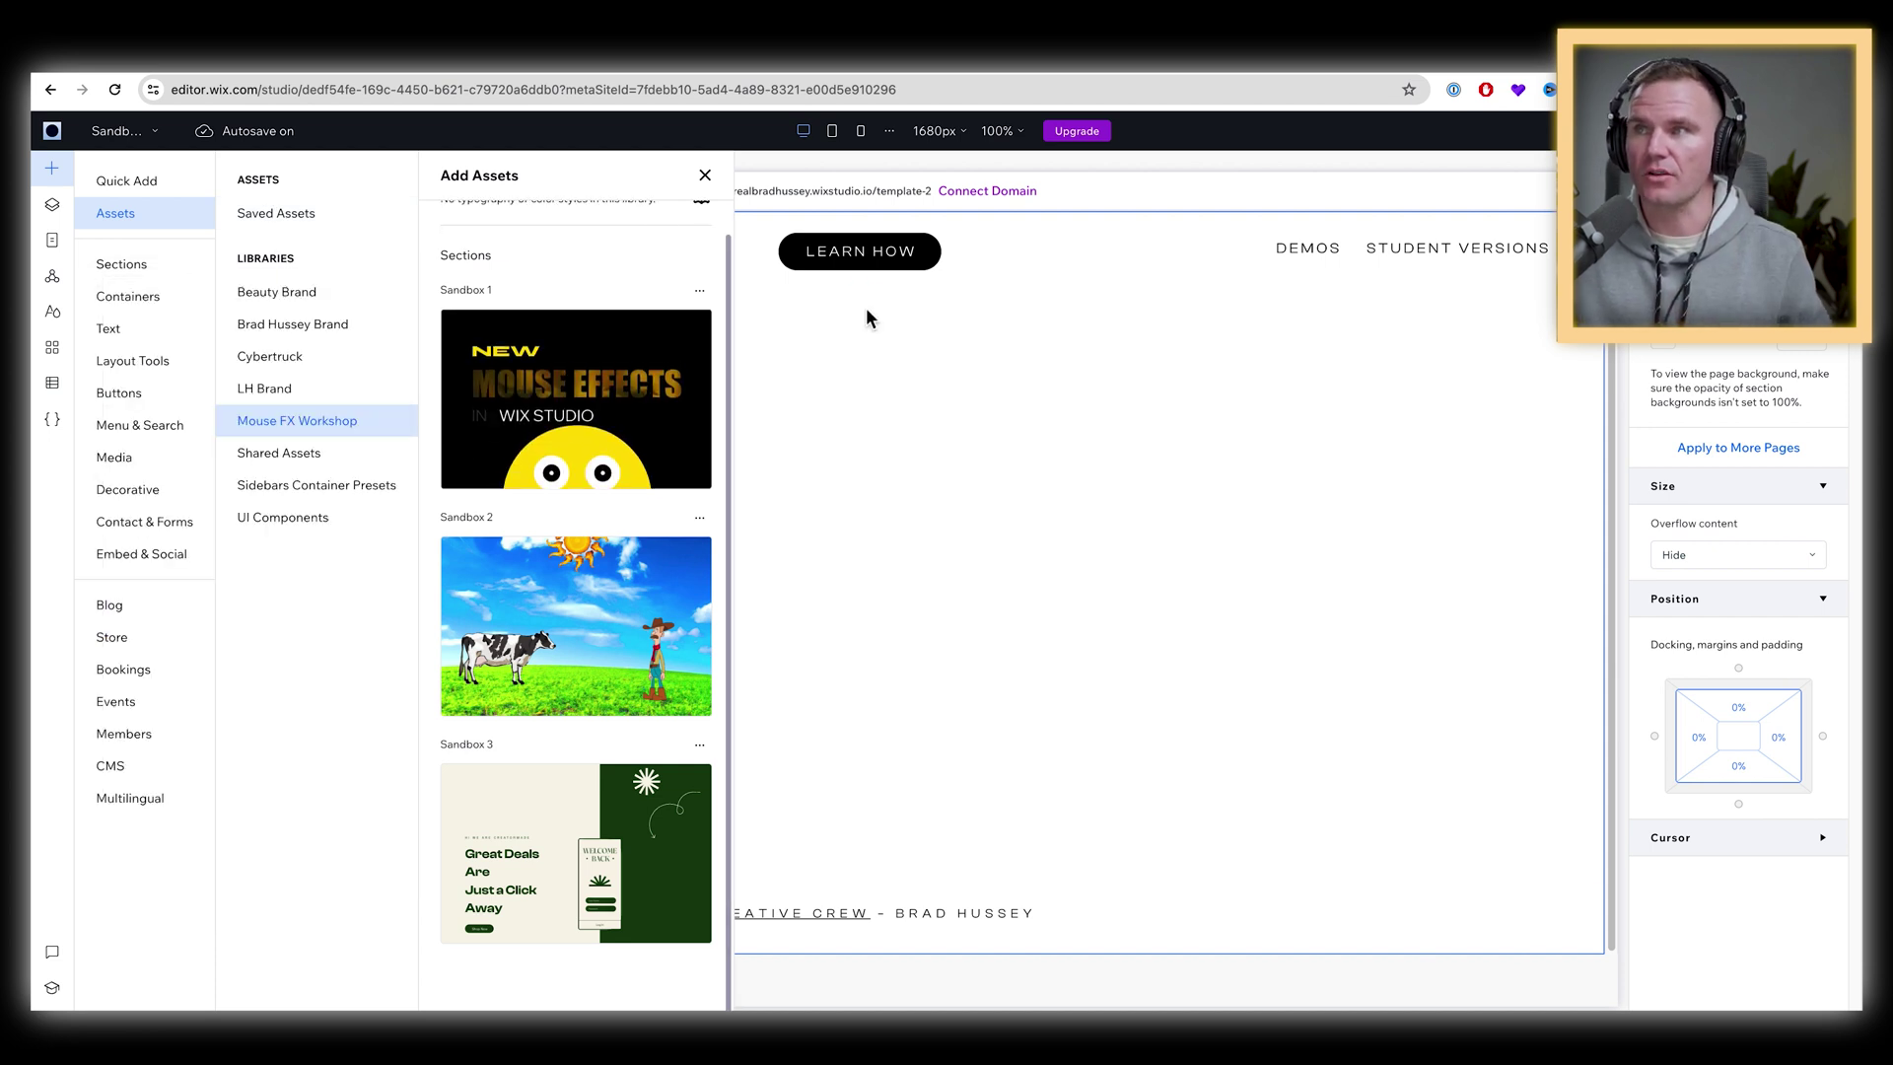
# - Drag the Sandbox 1 emoji section onto the page and select its Yellow Guy container
pyautogui.moveTo(562, 409); pyautogui.dragTo(897, 492)
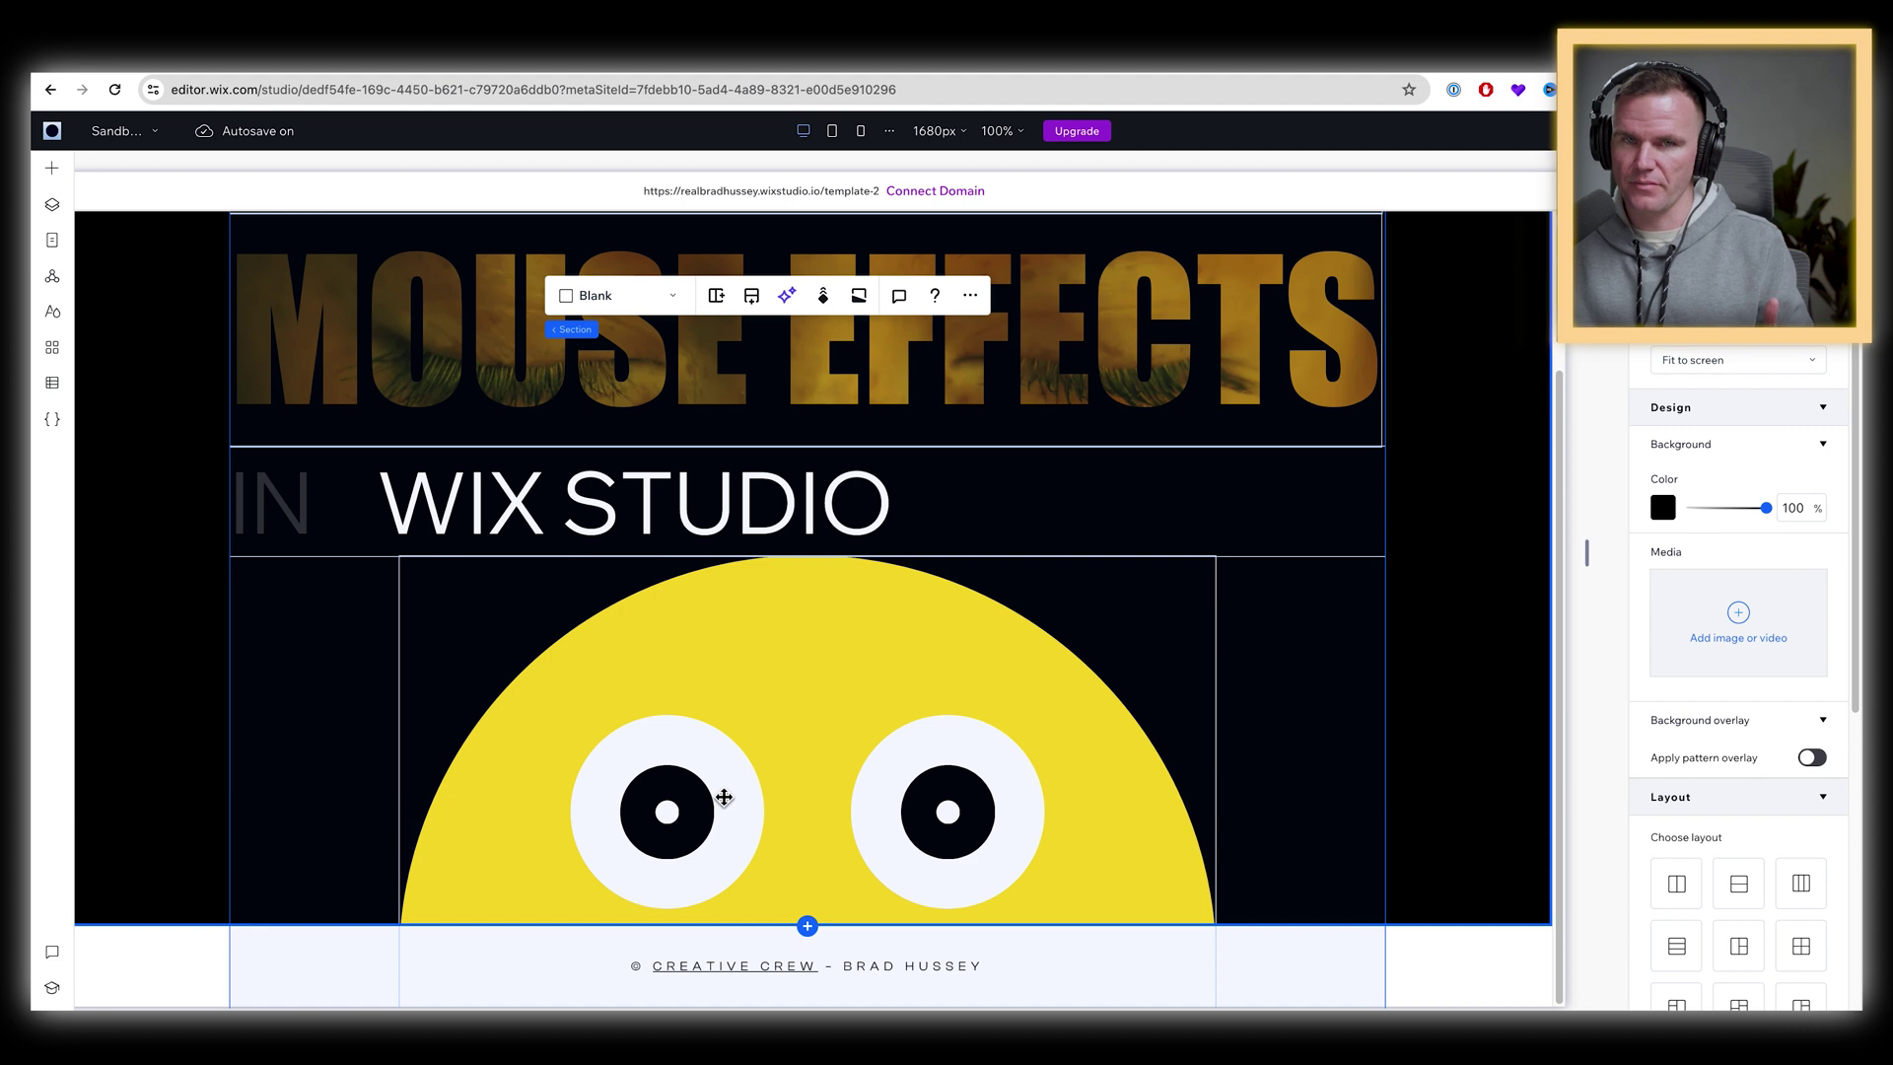
pyautogui.click(830, 623)
pyautogui.click(52, 239)
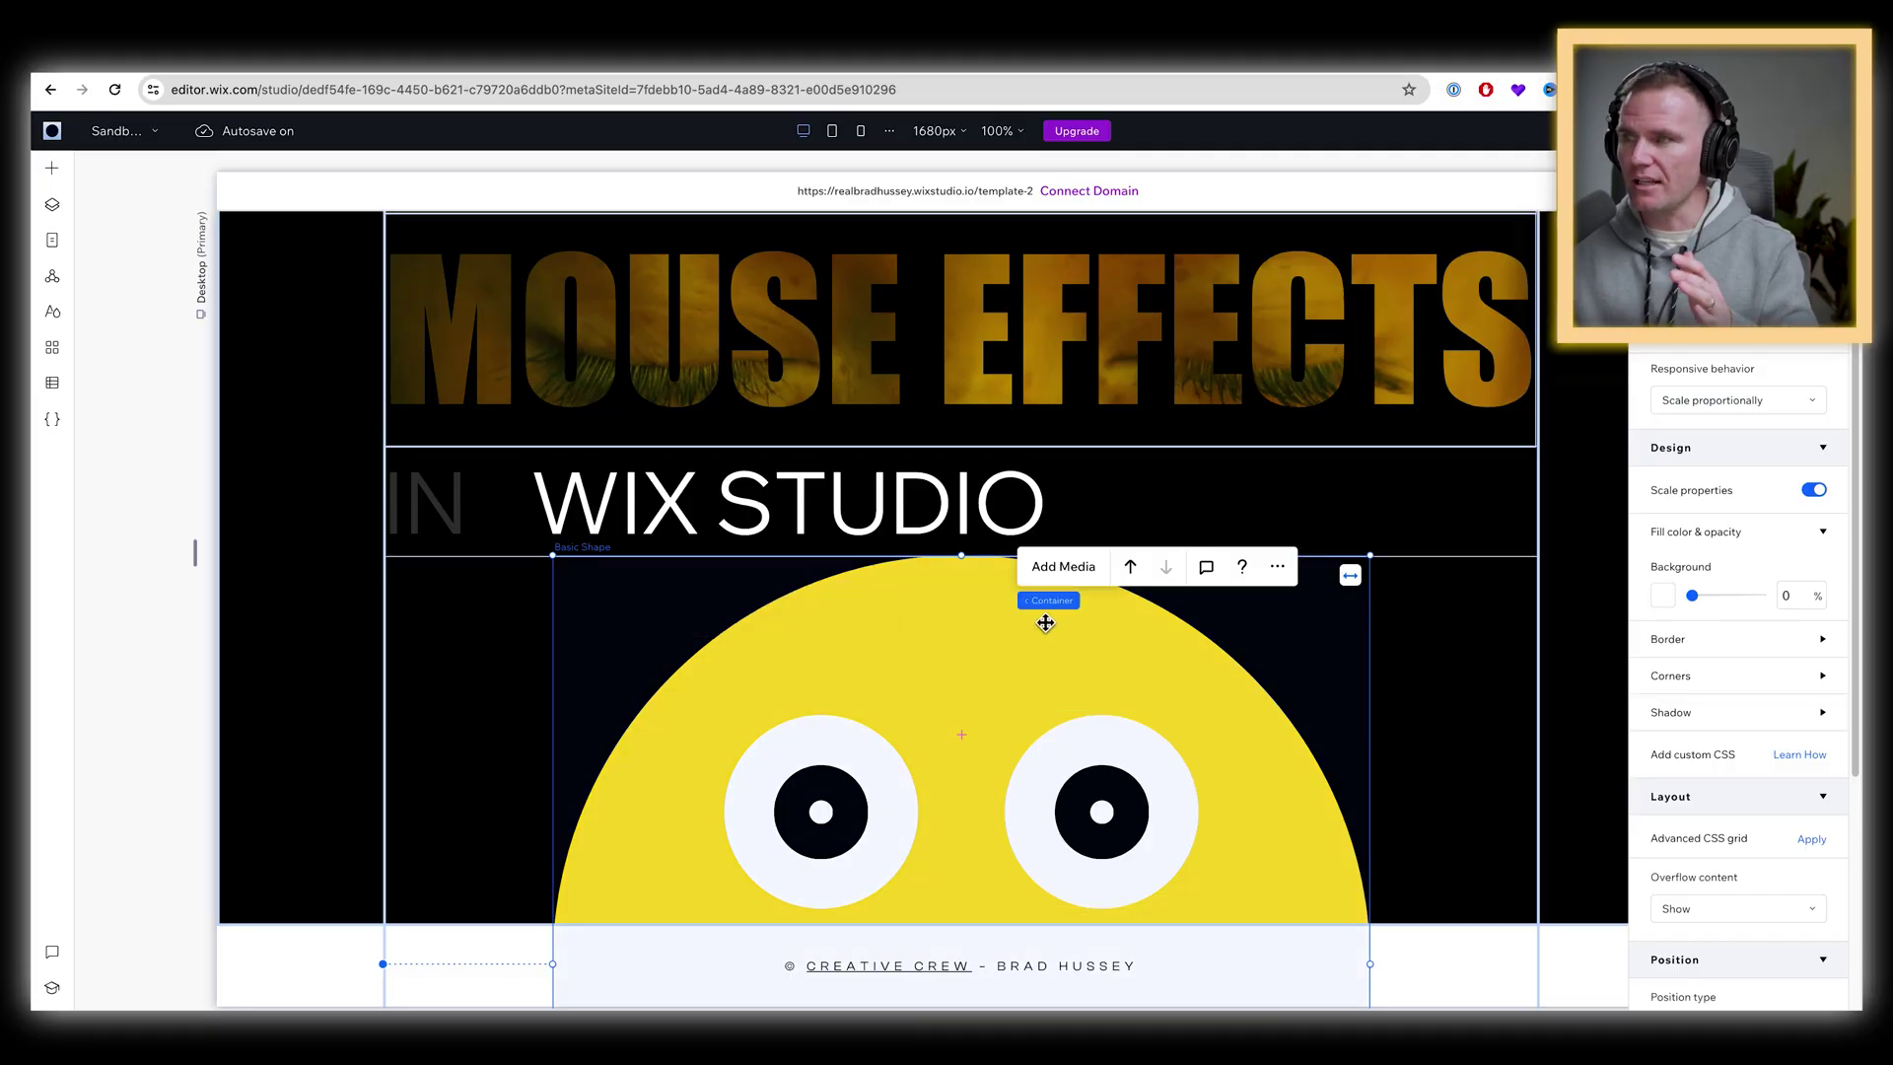
# - Give the yellow Head shape a Follow mouse effect: 20 px distance, 4.3 velocity, Ease Out
pyautogui.click(931, 600)
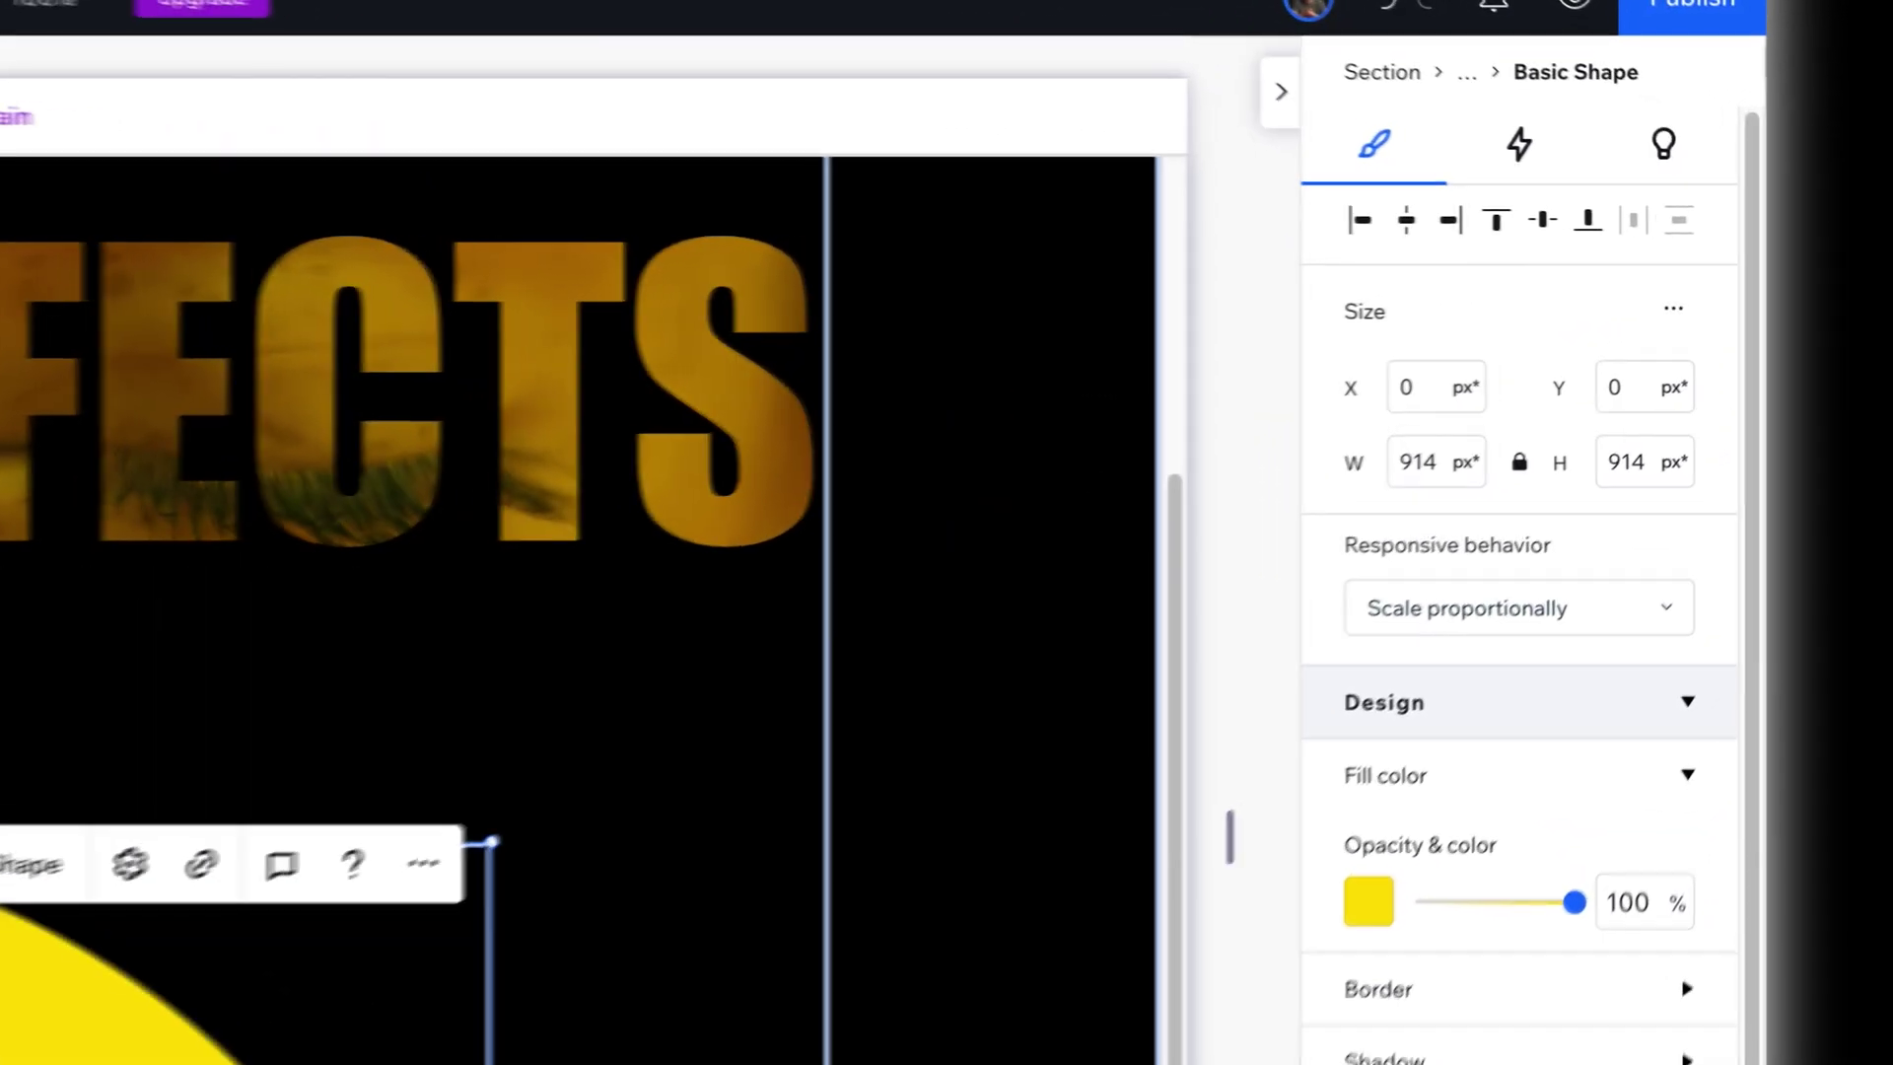
pyautogui.click(1524, 149)
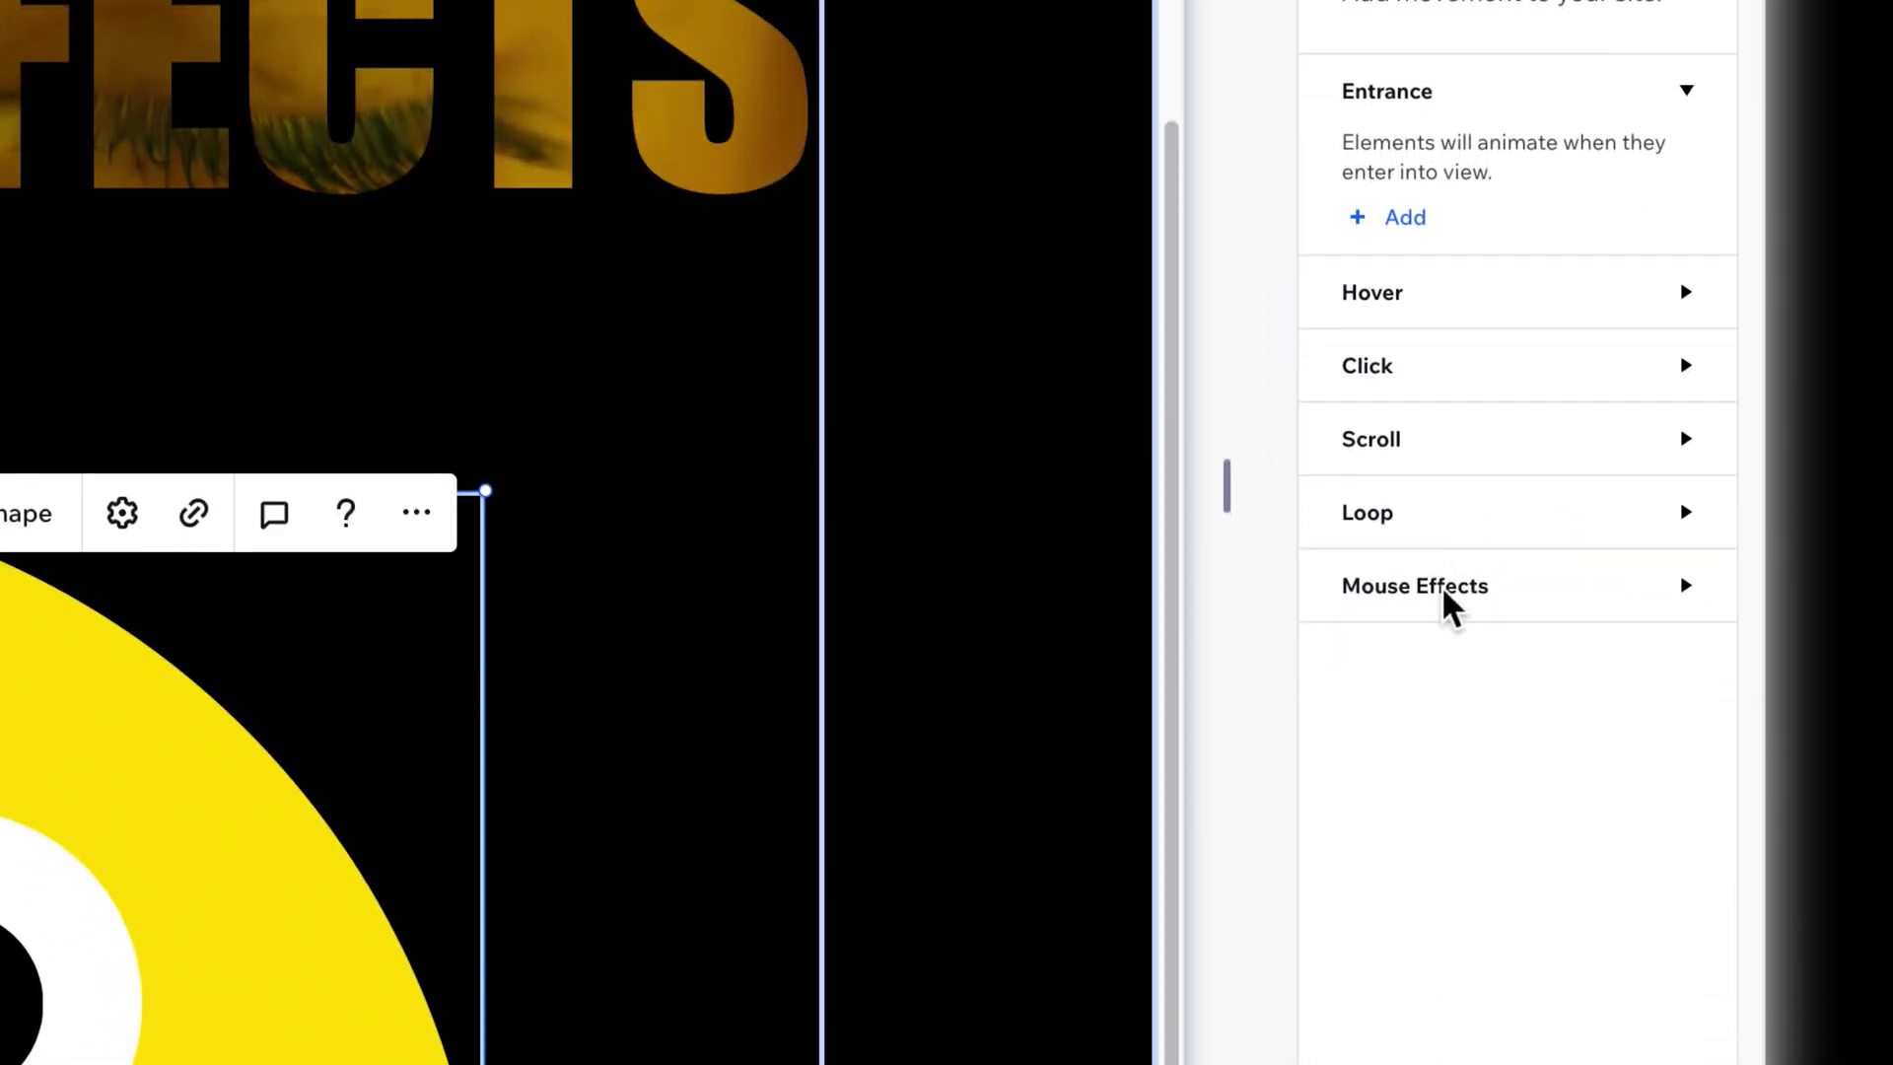
pyautogui.click(1476, 588)
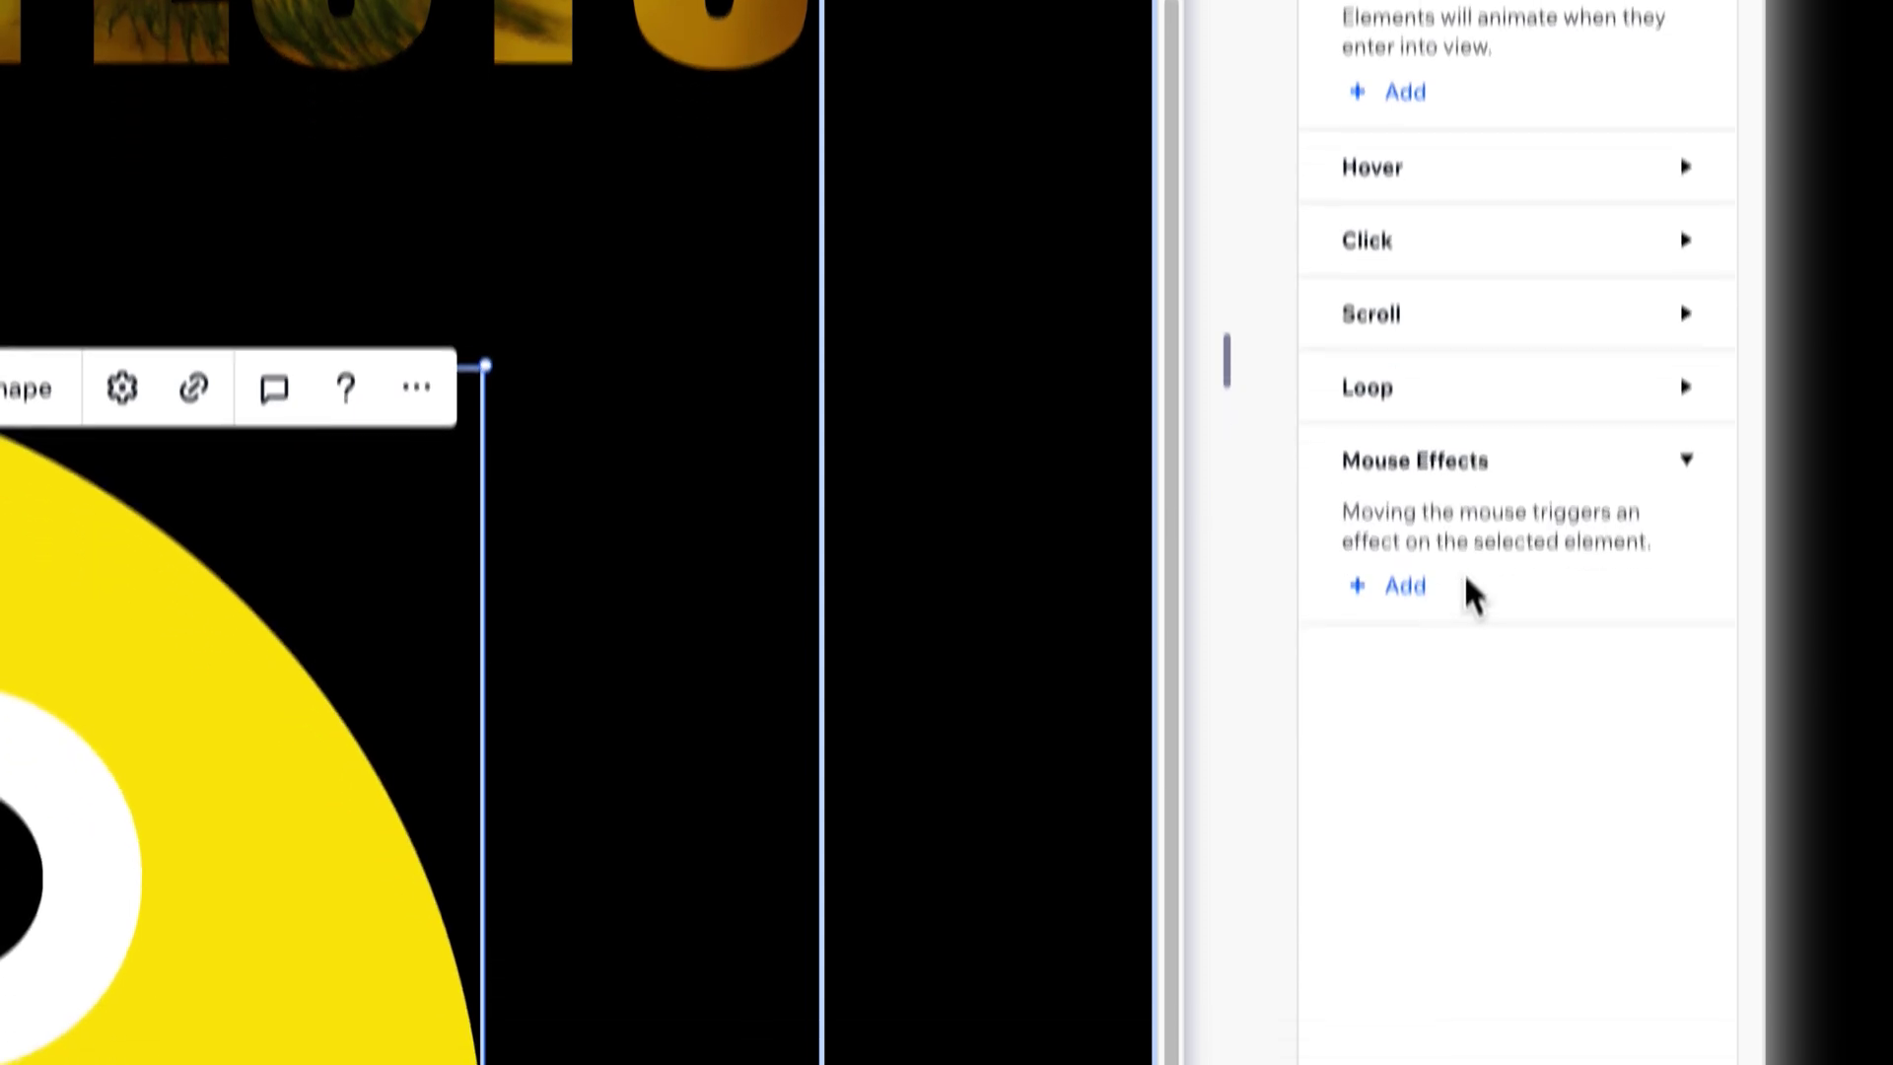
pyautogui.click(1418, 566)
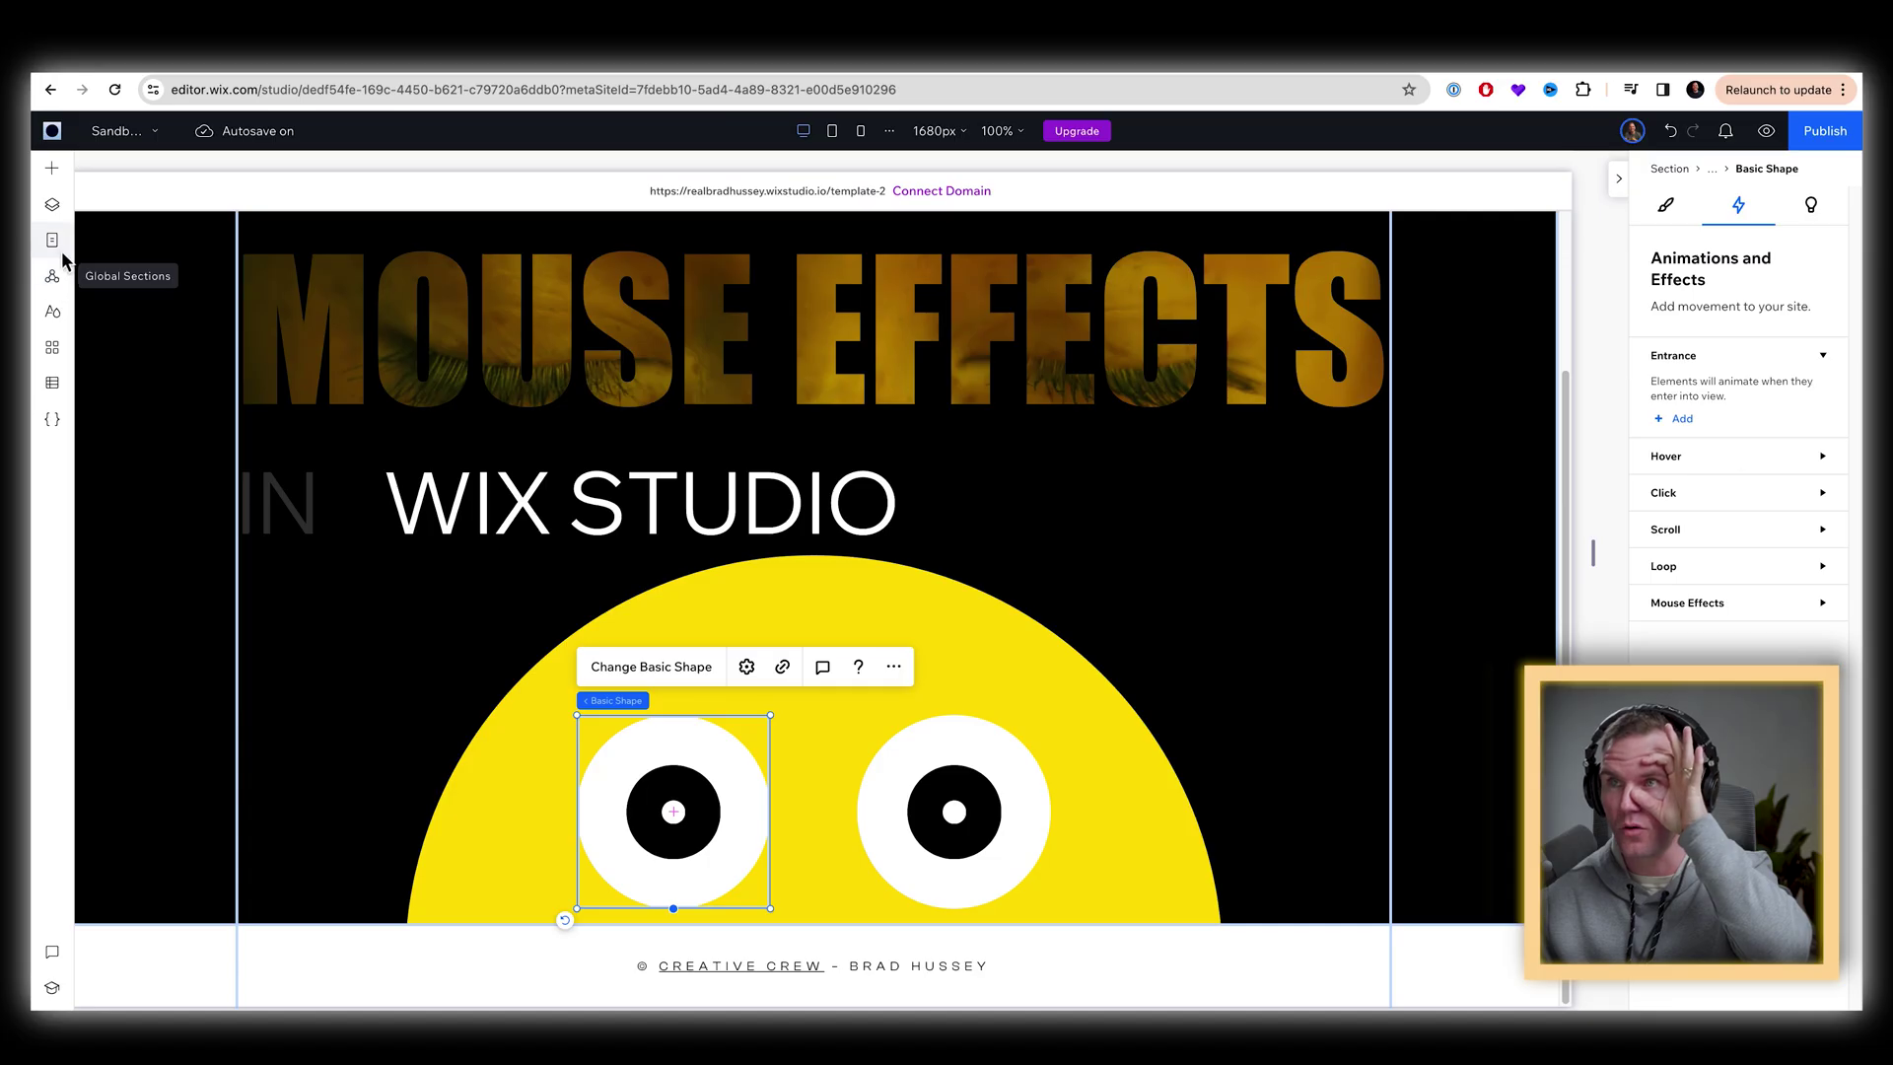
# - Rename Eye 1's basic shapes in the Layers panel to Pupil, Black and White
pyautogui.click(54, 205)
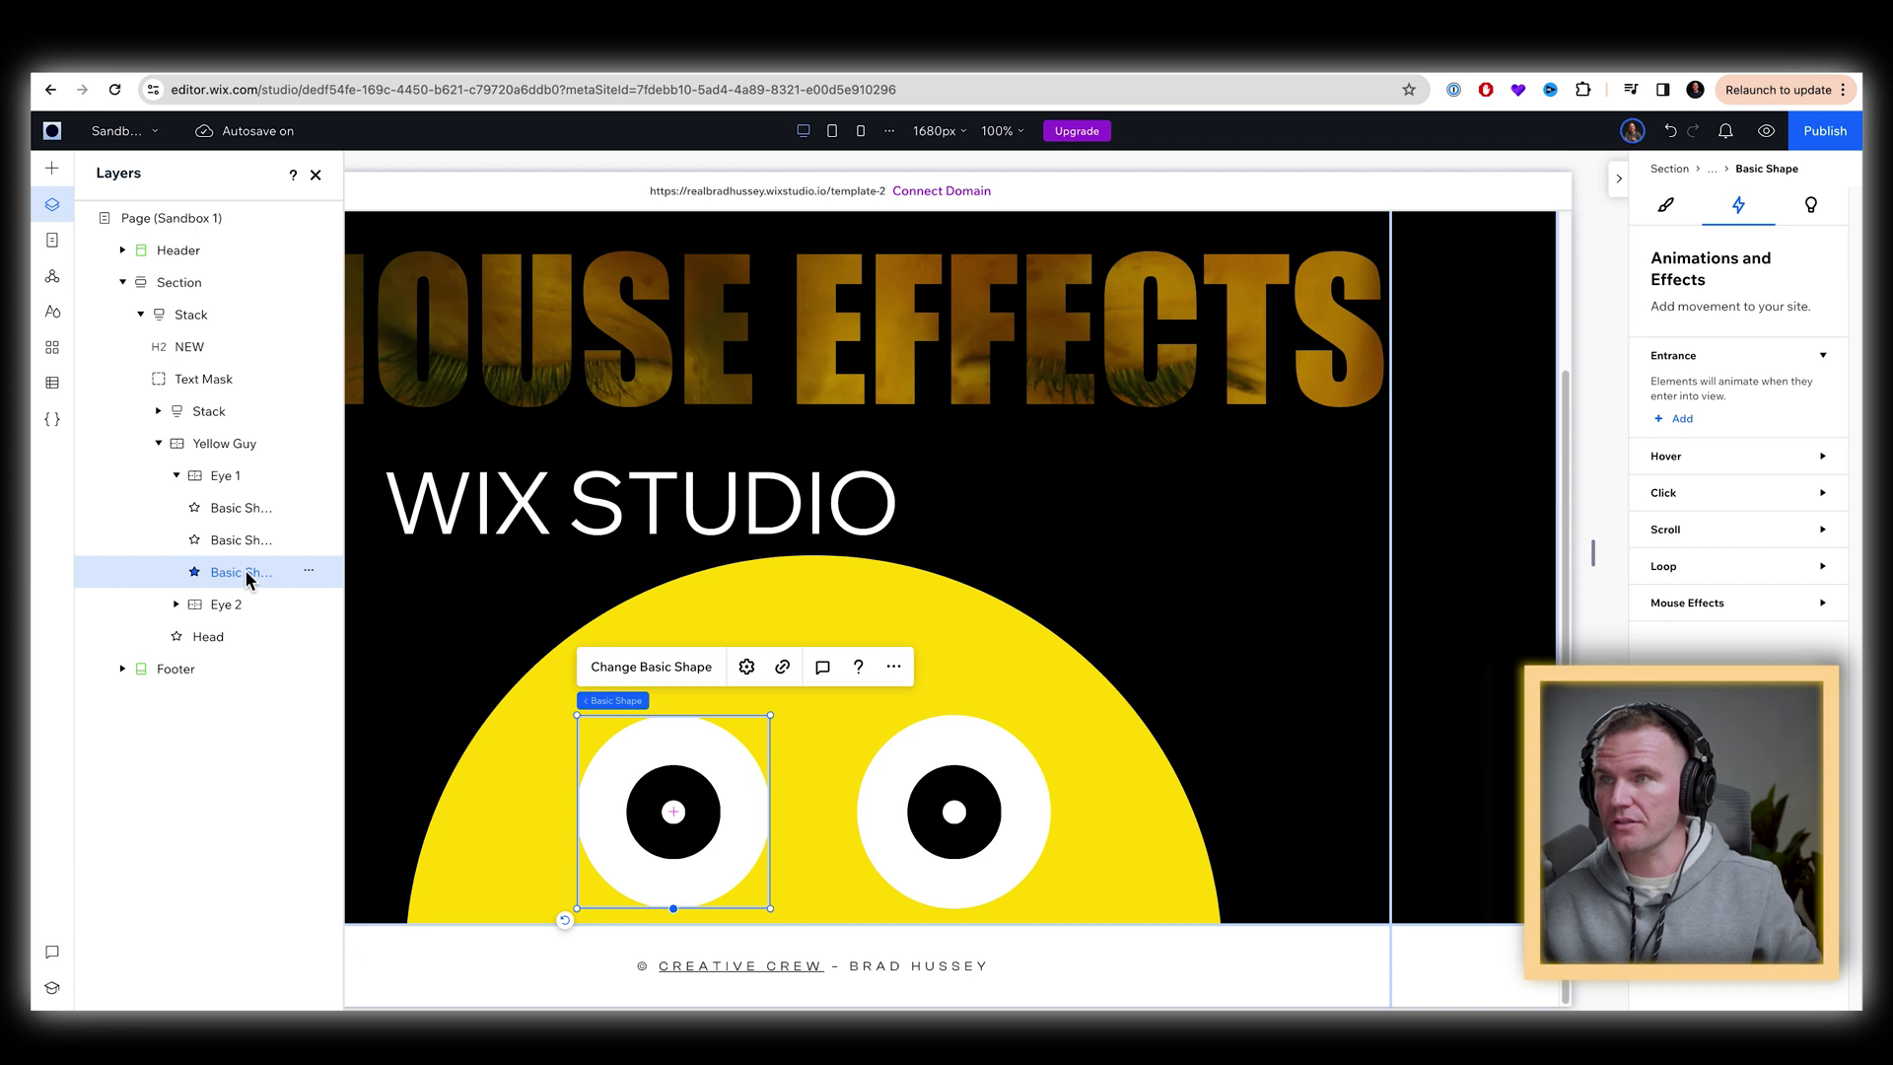
pyautogui.click(241, 541)
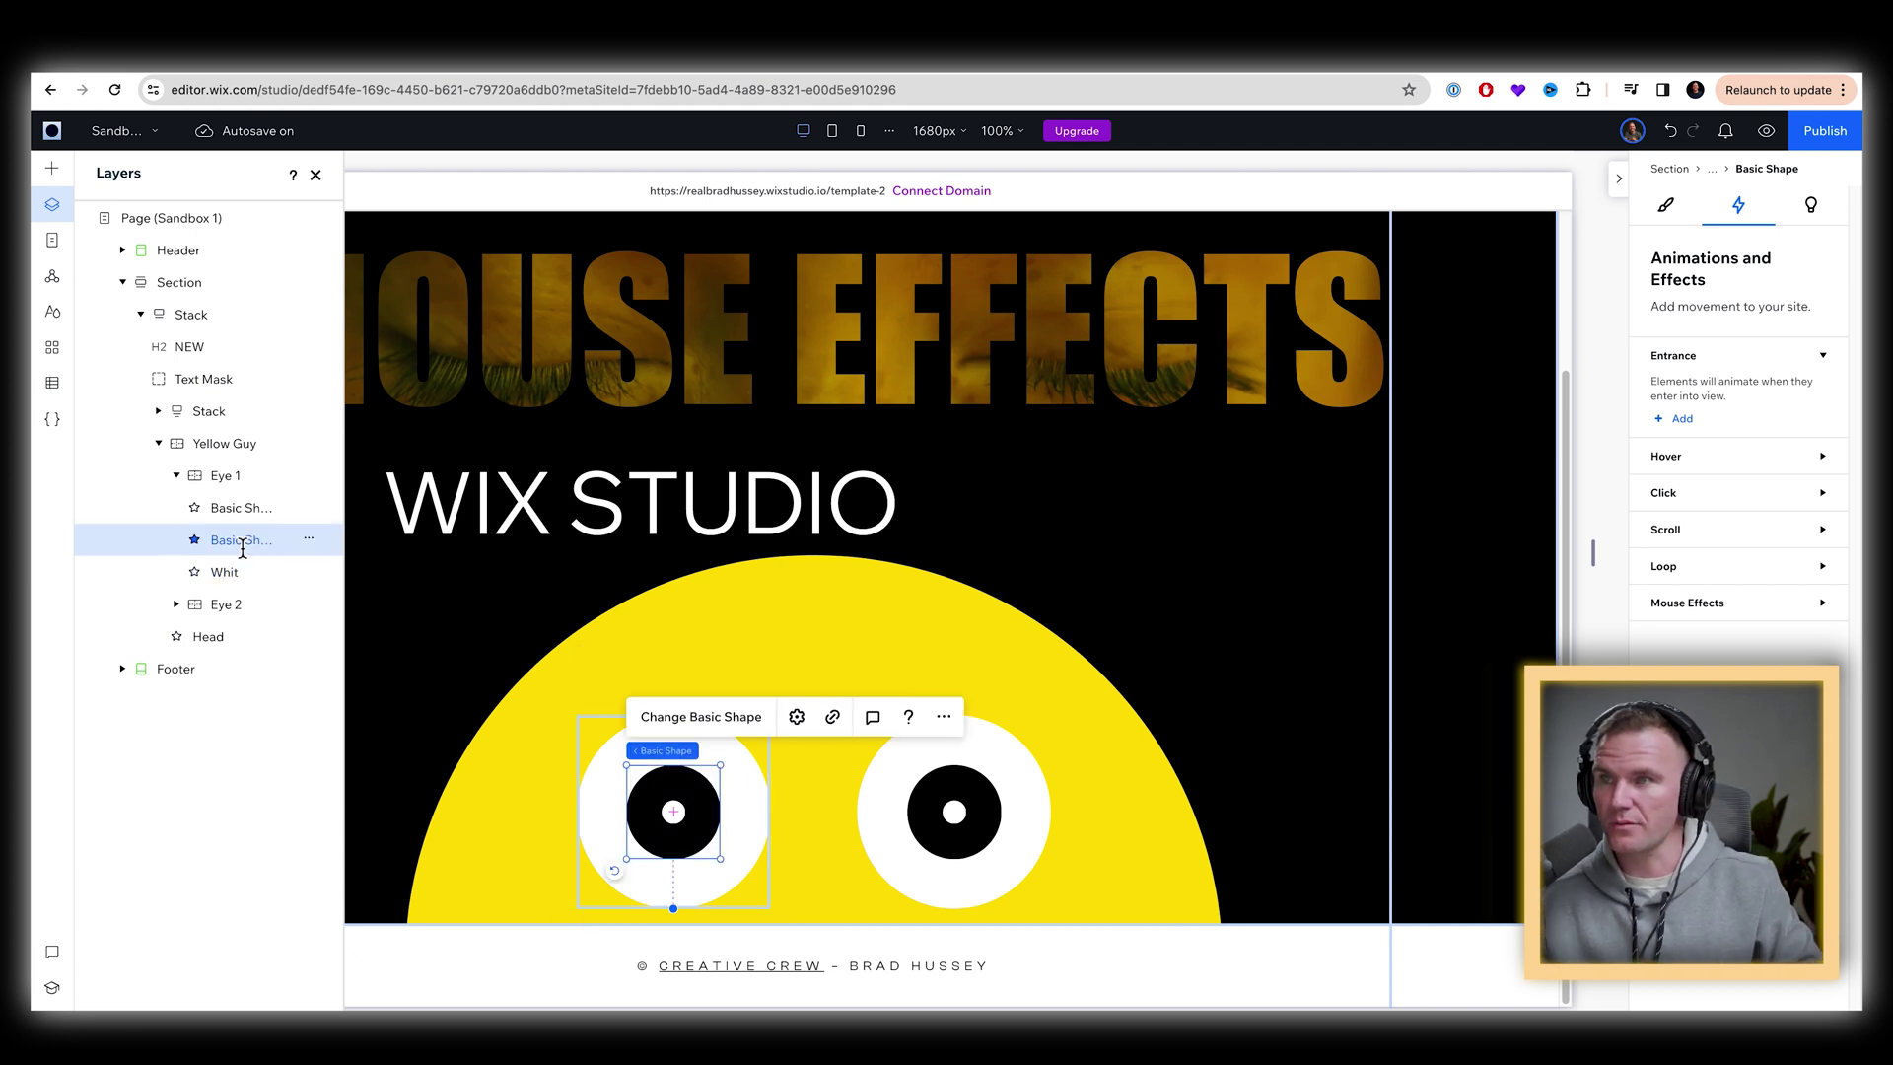
pyautogui.write('Black')
pyautogui.press('Tab')
pyautogui.write('White')
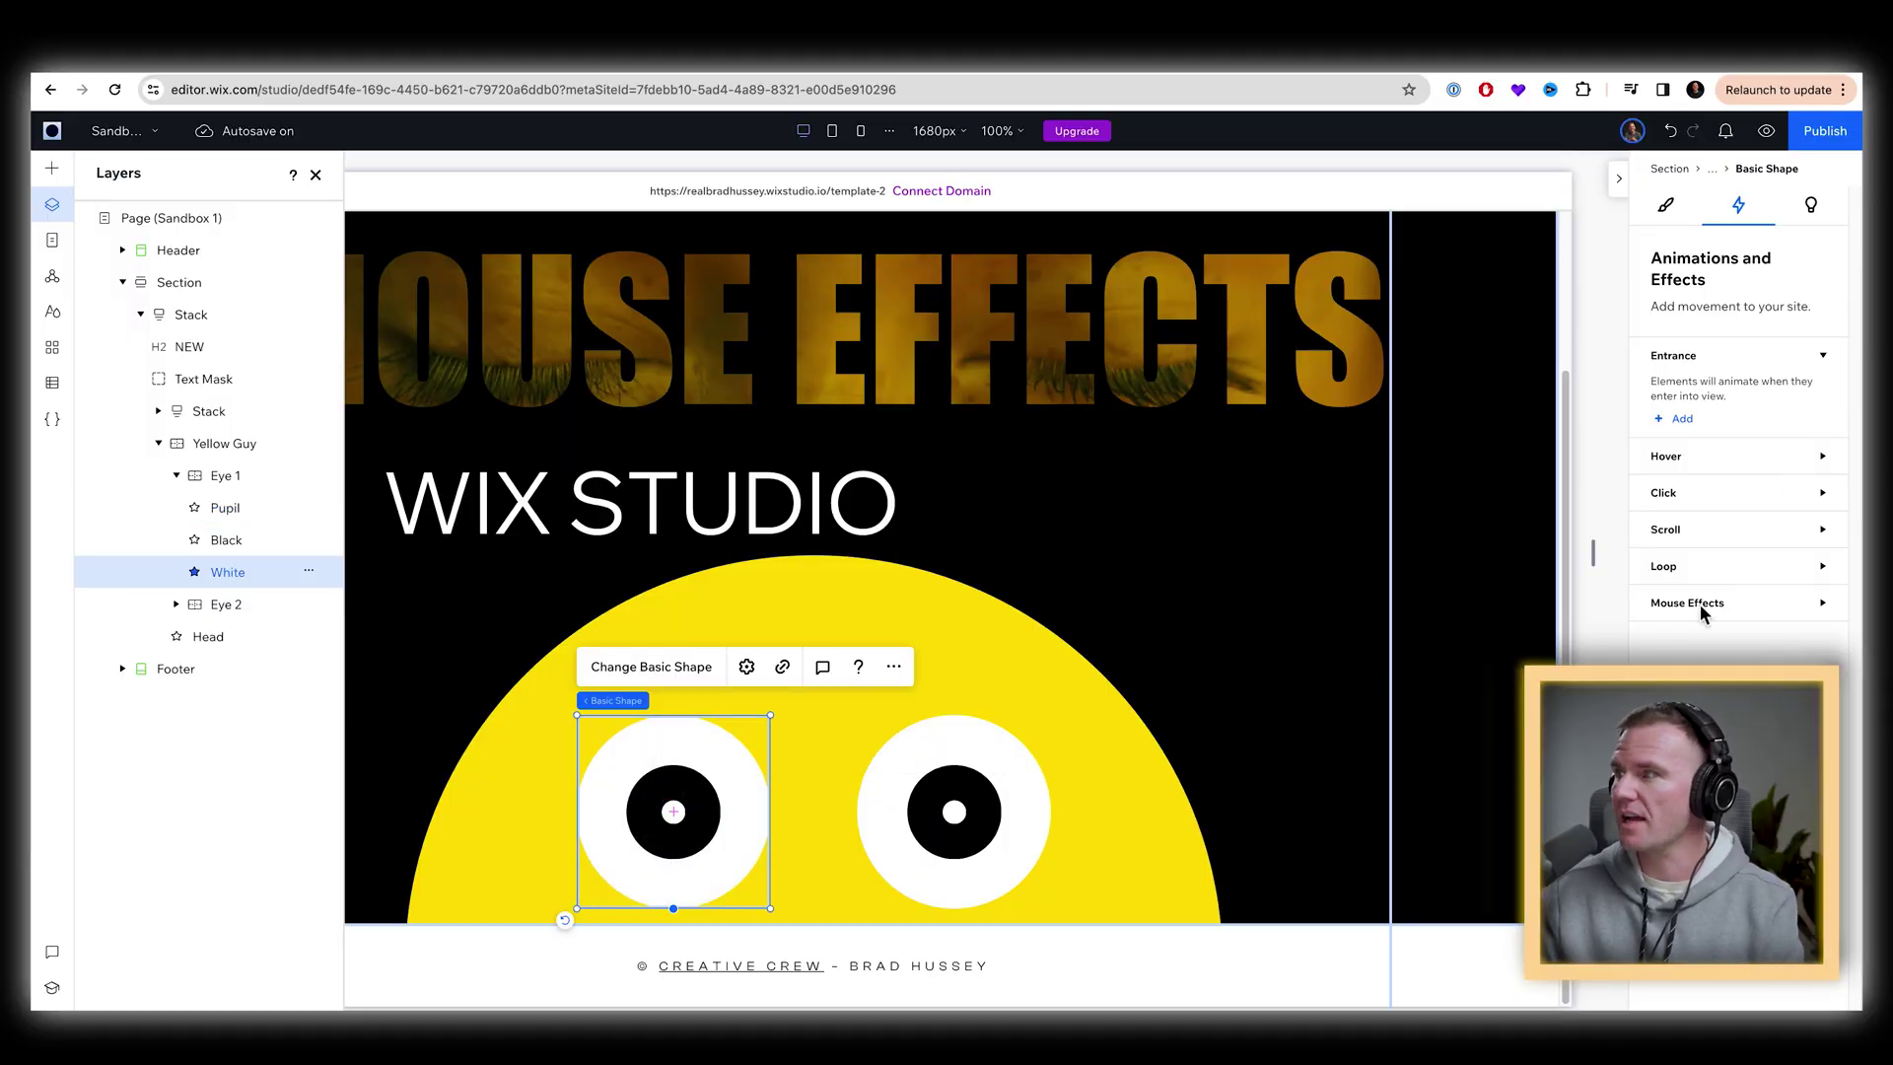
# - Give the White shape a Track mouse effect with velocity 2 on both axes
pyautogui.click(1689, 667)
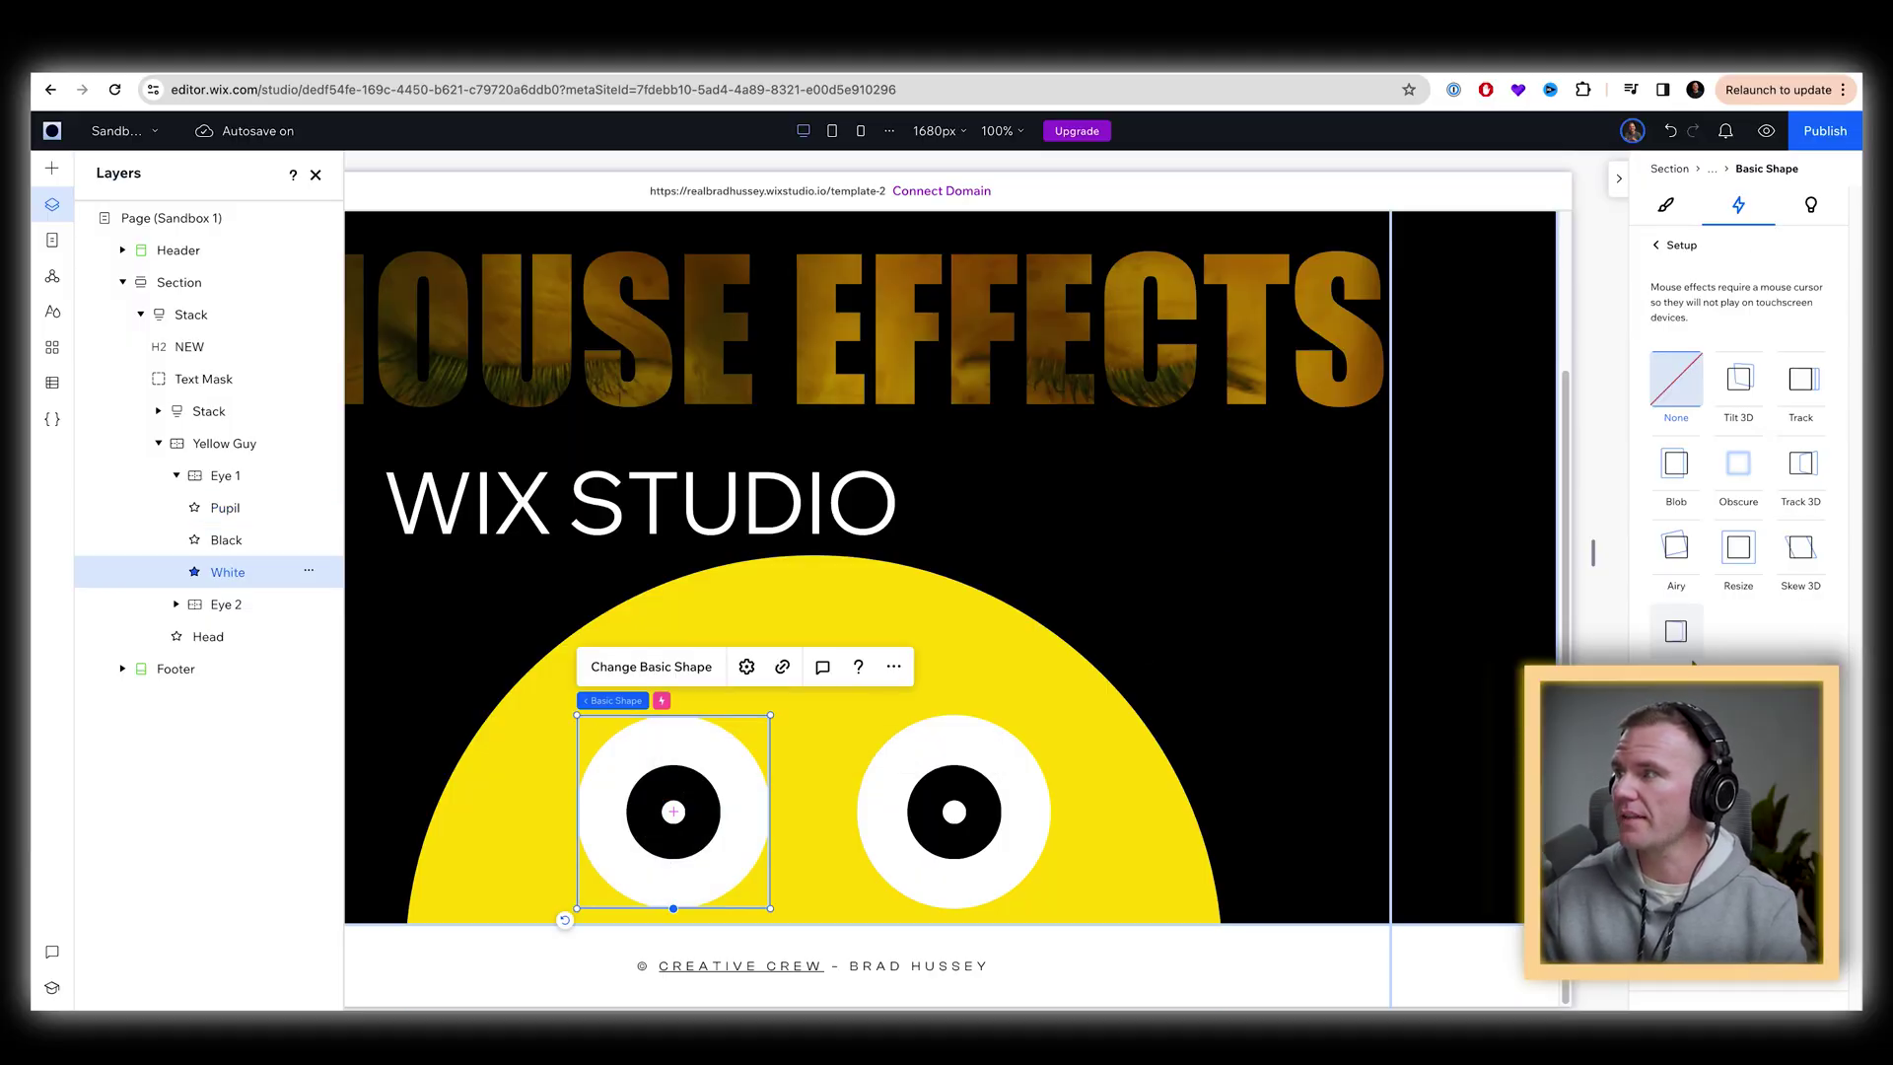
pyautogui.click(1808, 380)
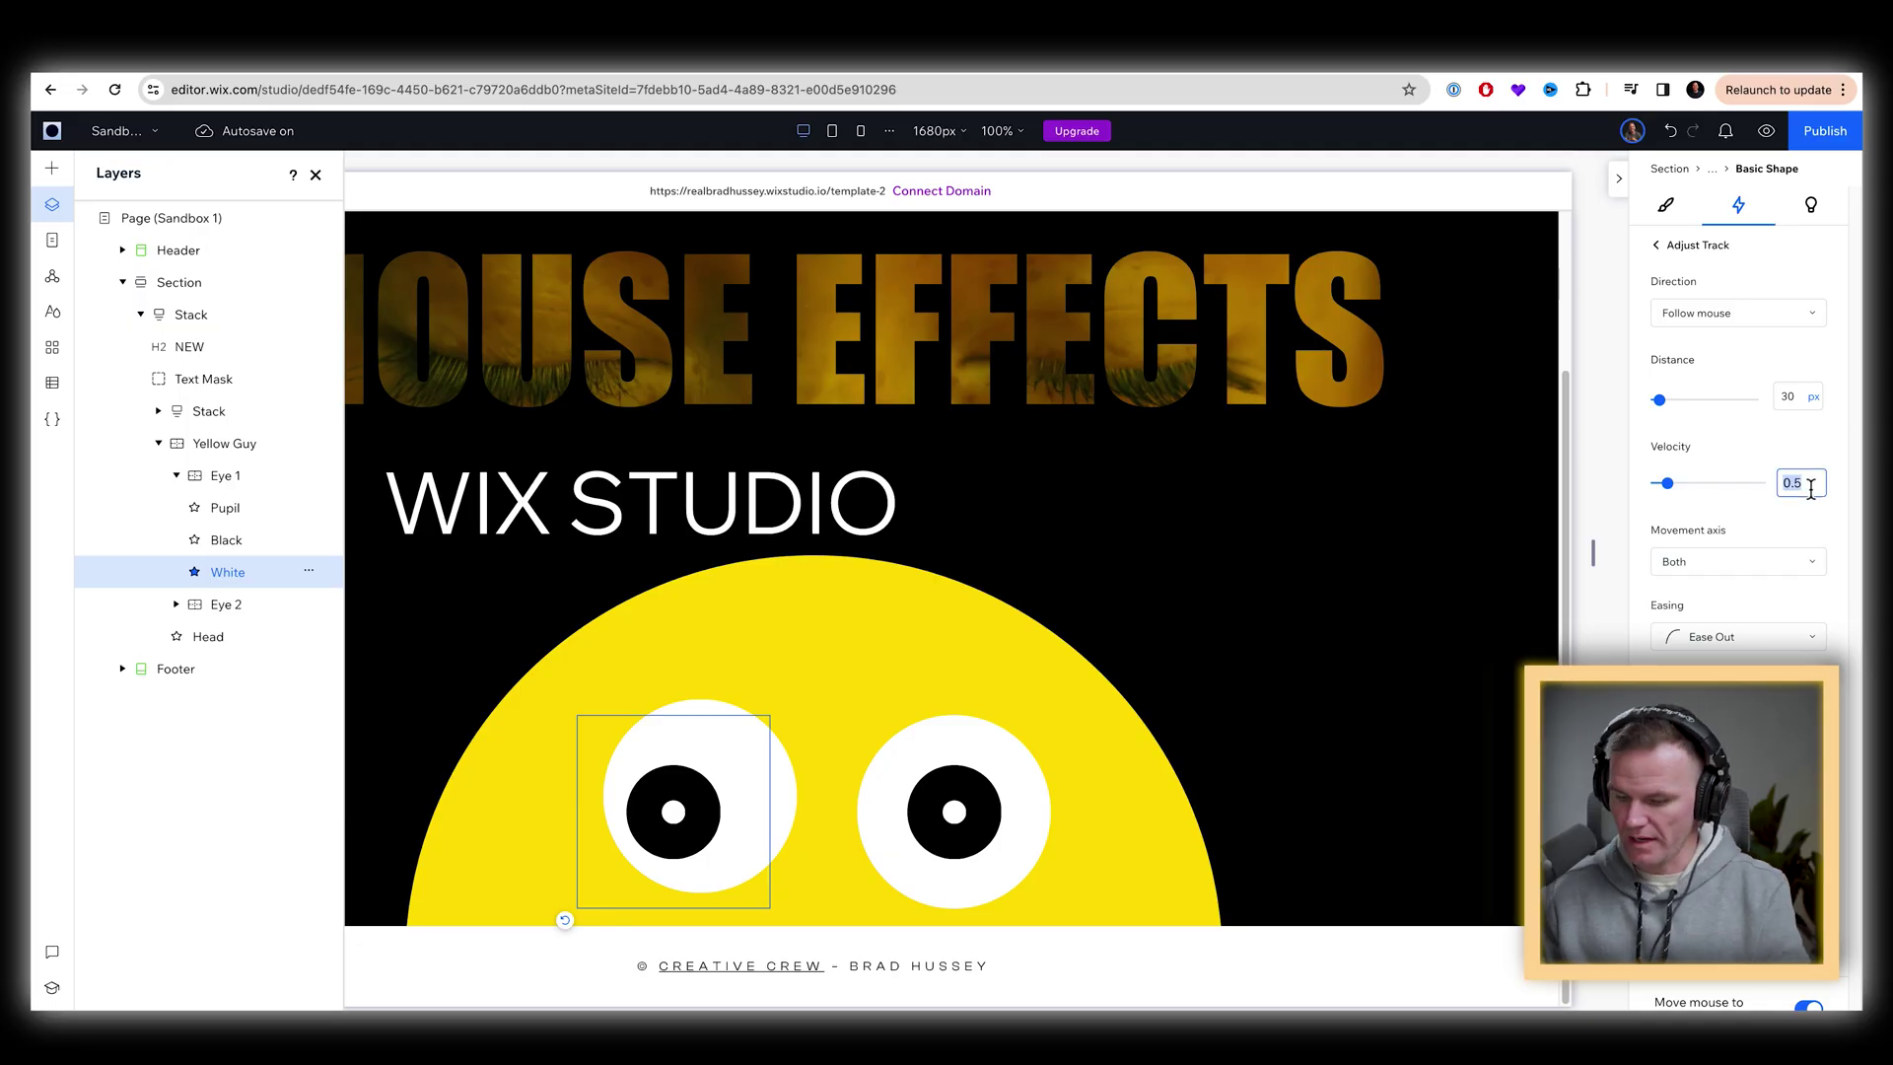
pyautogui.press('Return')
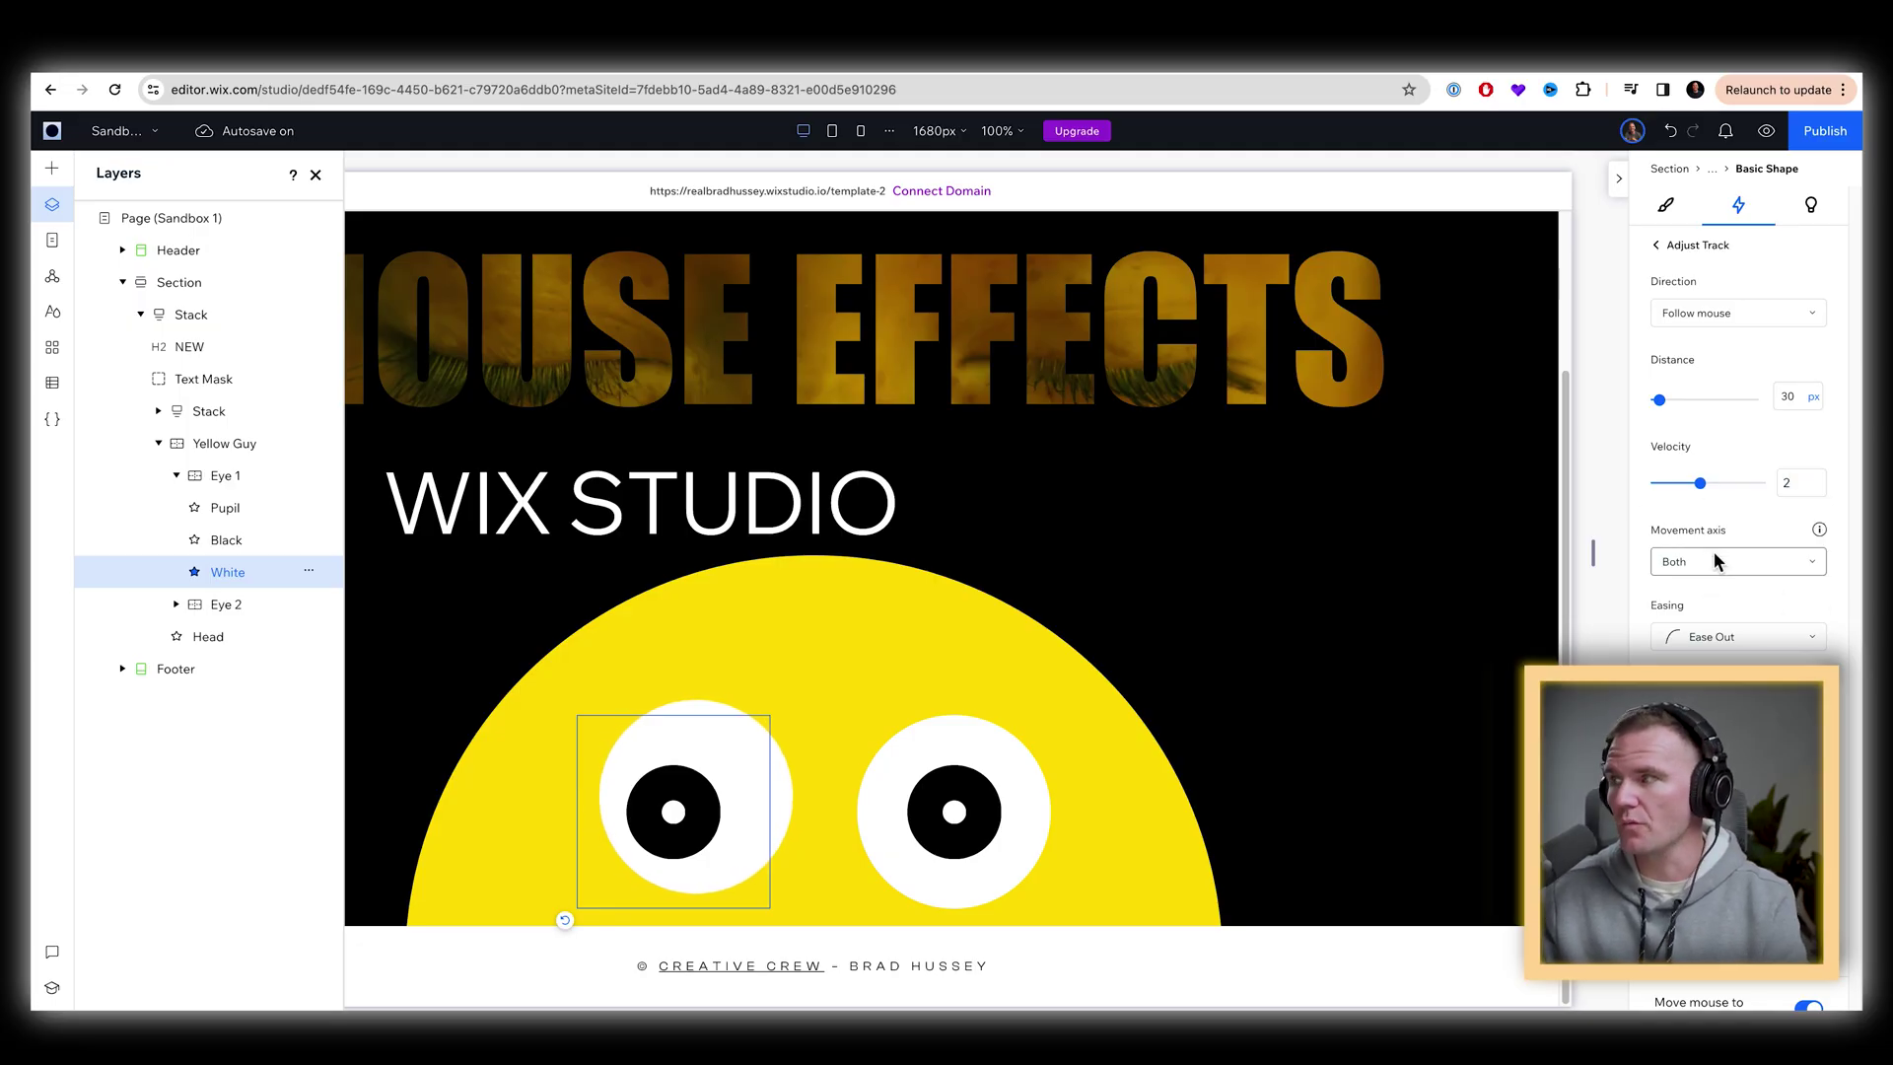
pyautogui.click(1751, 570)
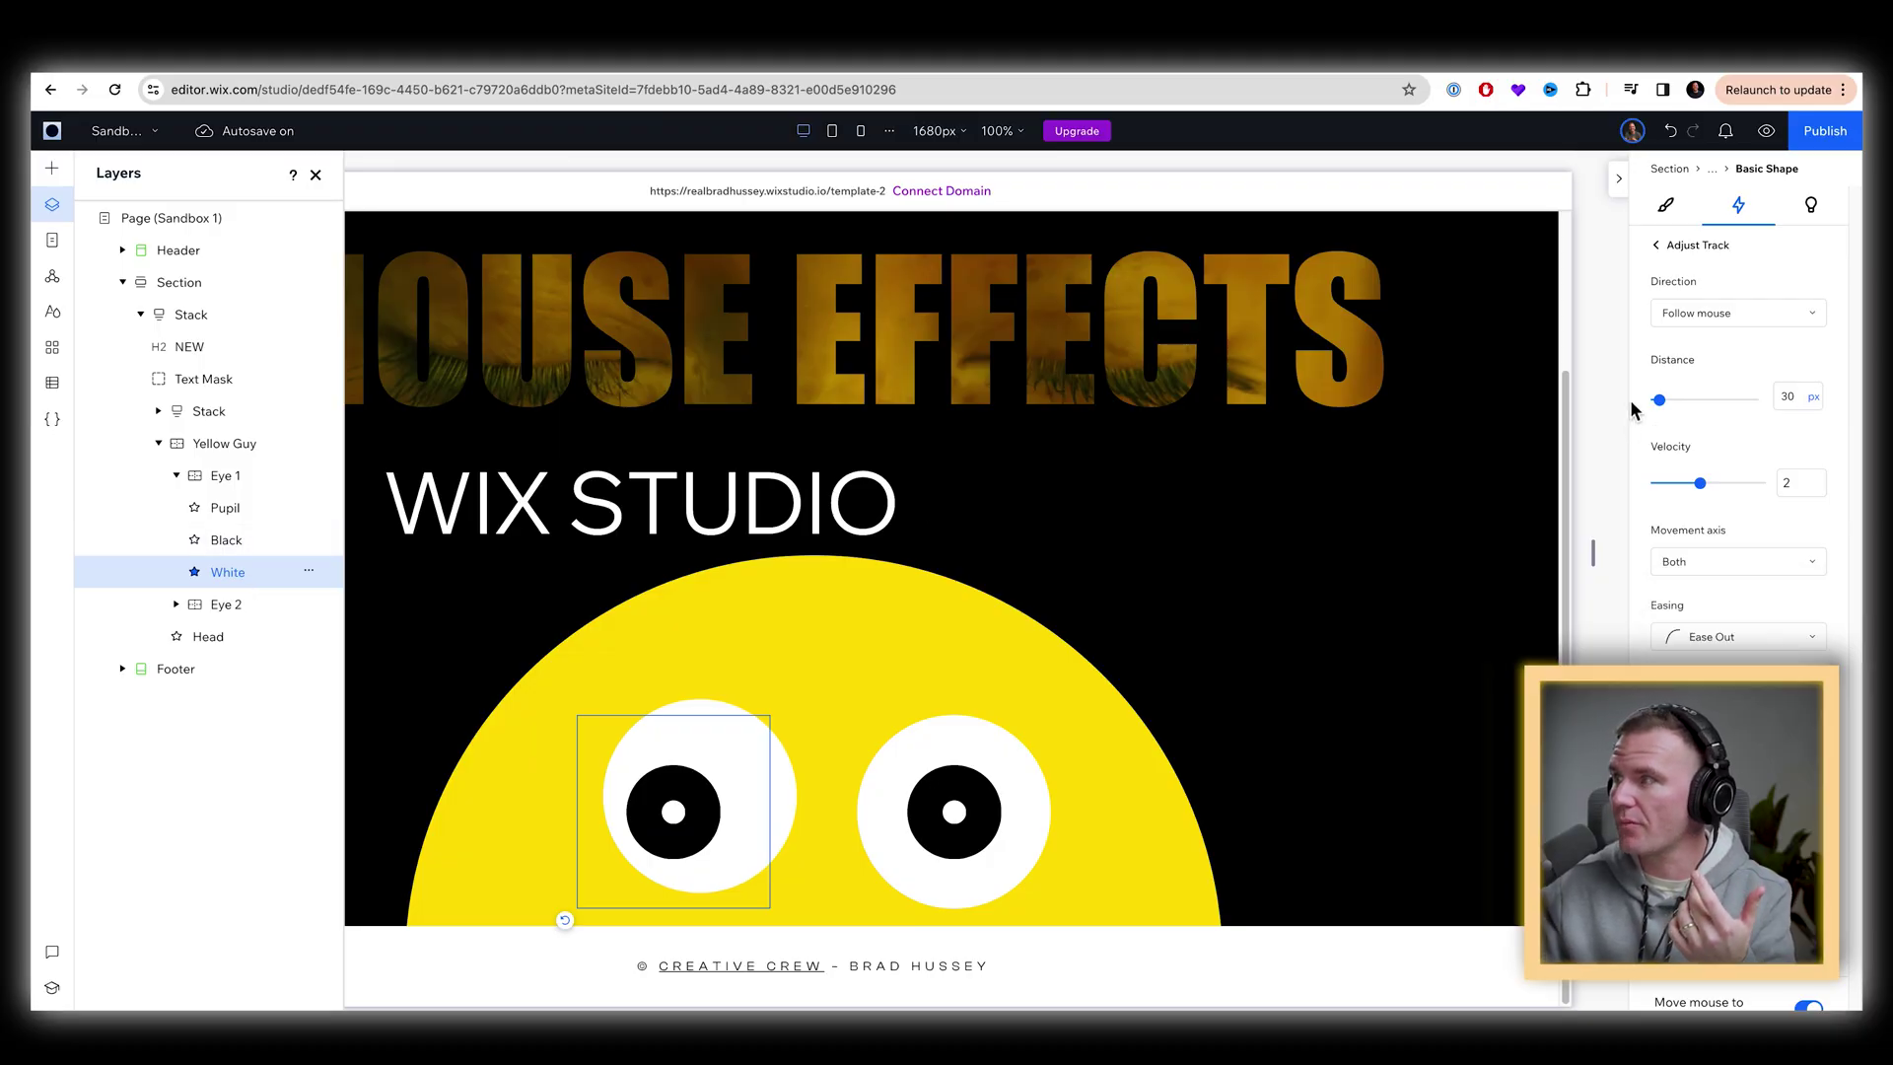
# - Give Eye 1's Black shape a Track mouse effect at 35 px distance, both axes
pyautogui.click(236, 539)
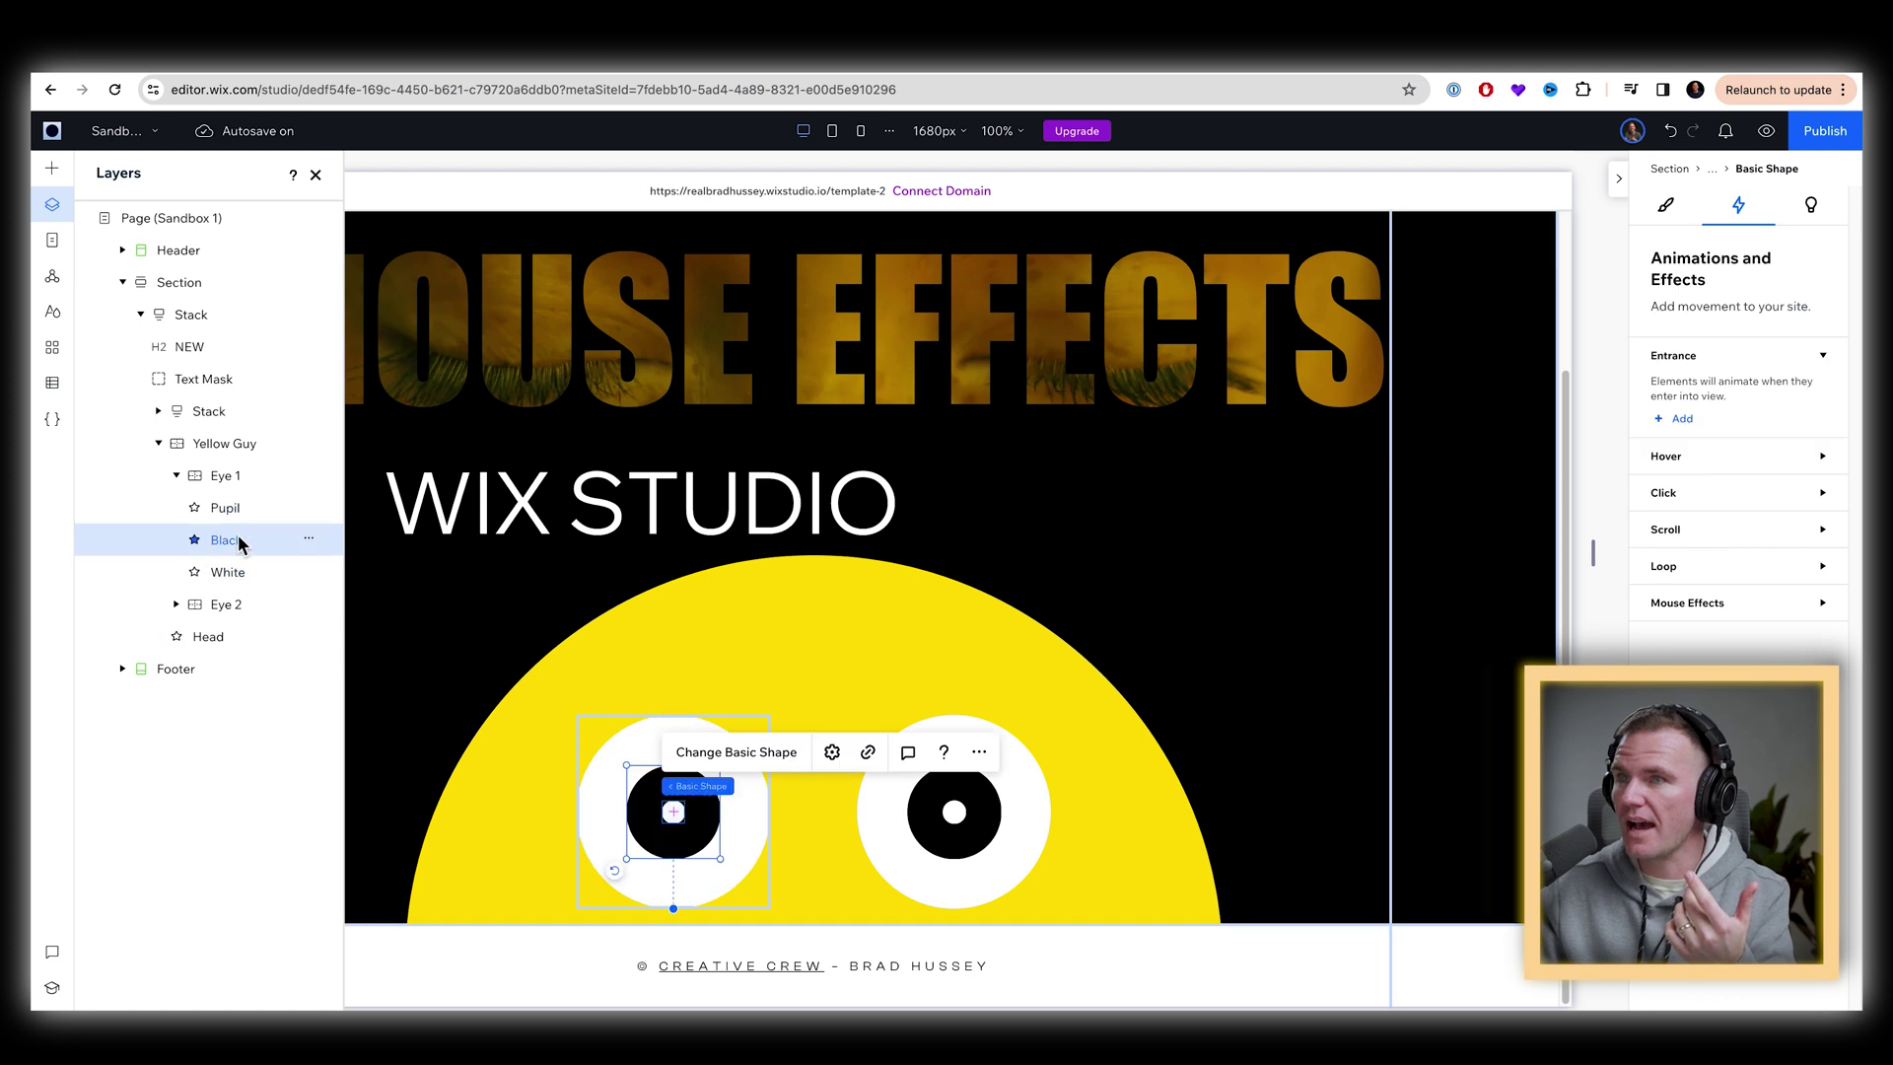
pyautogui.click(1680, 665)
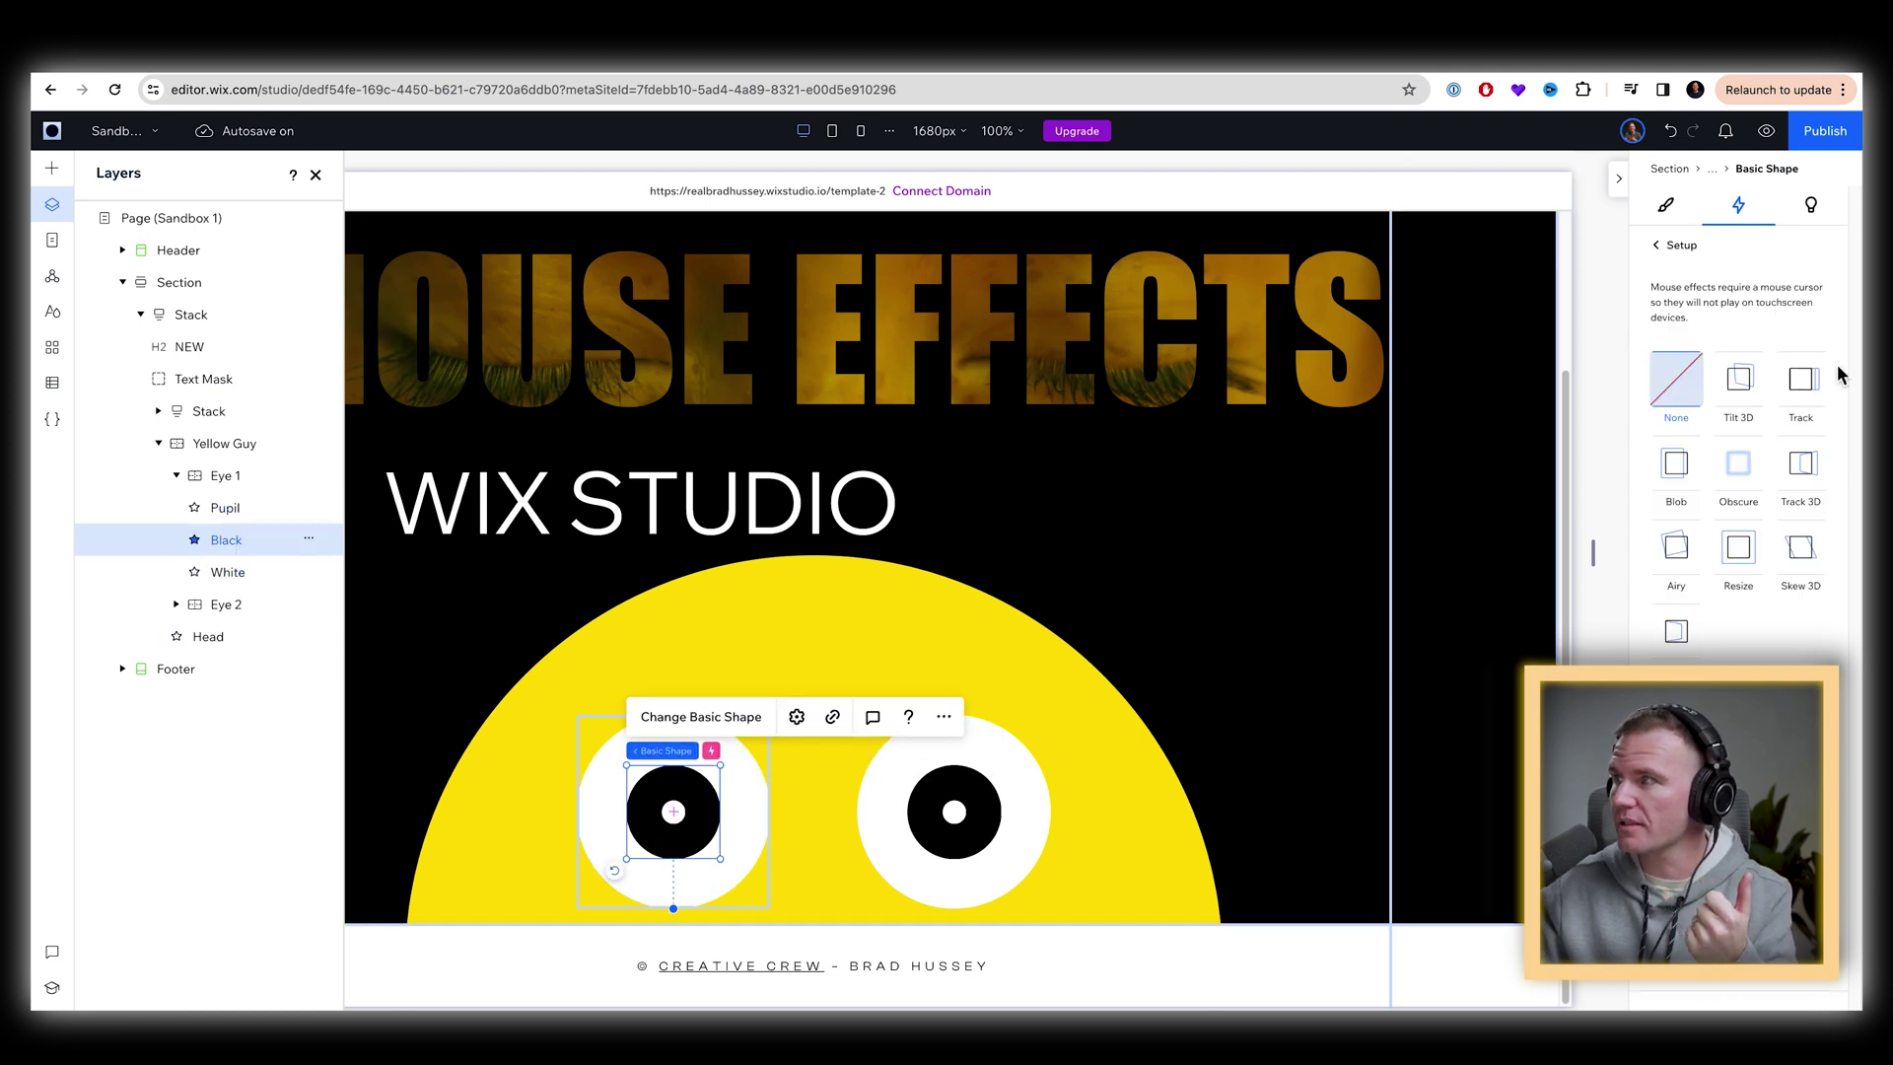
pyautogui.click(1800, 379)
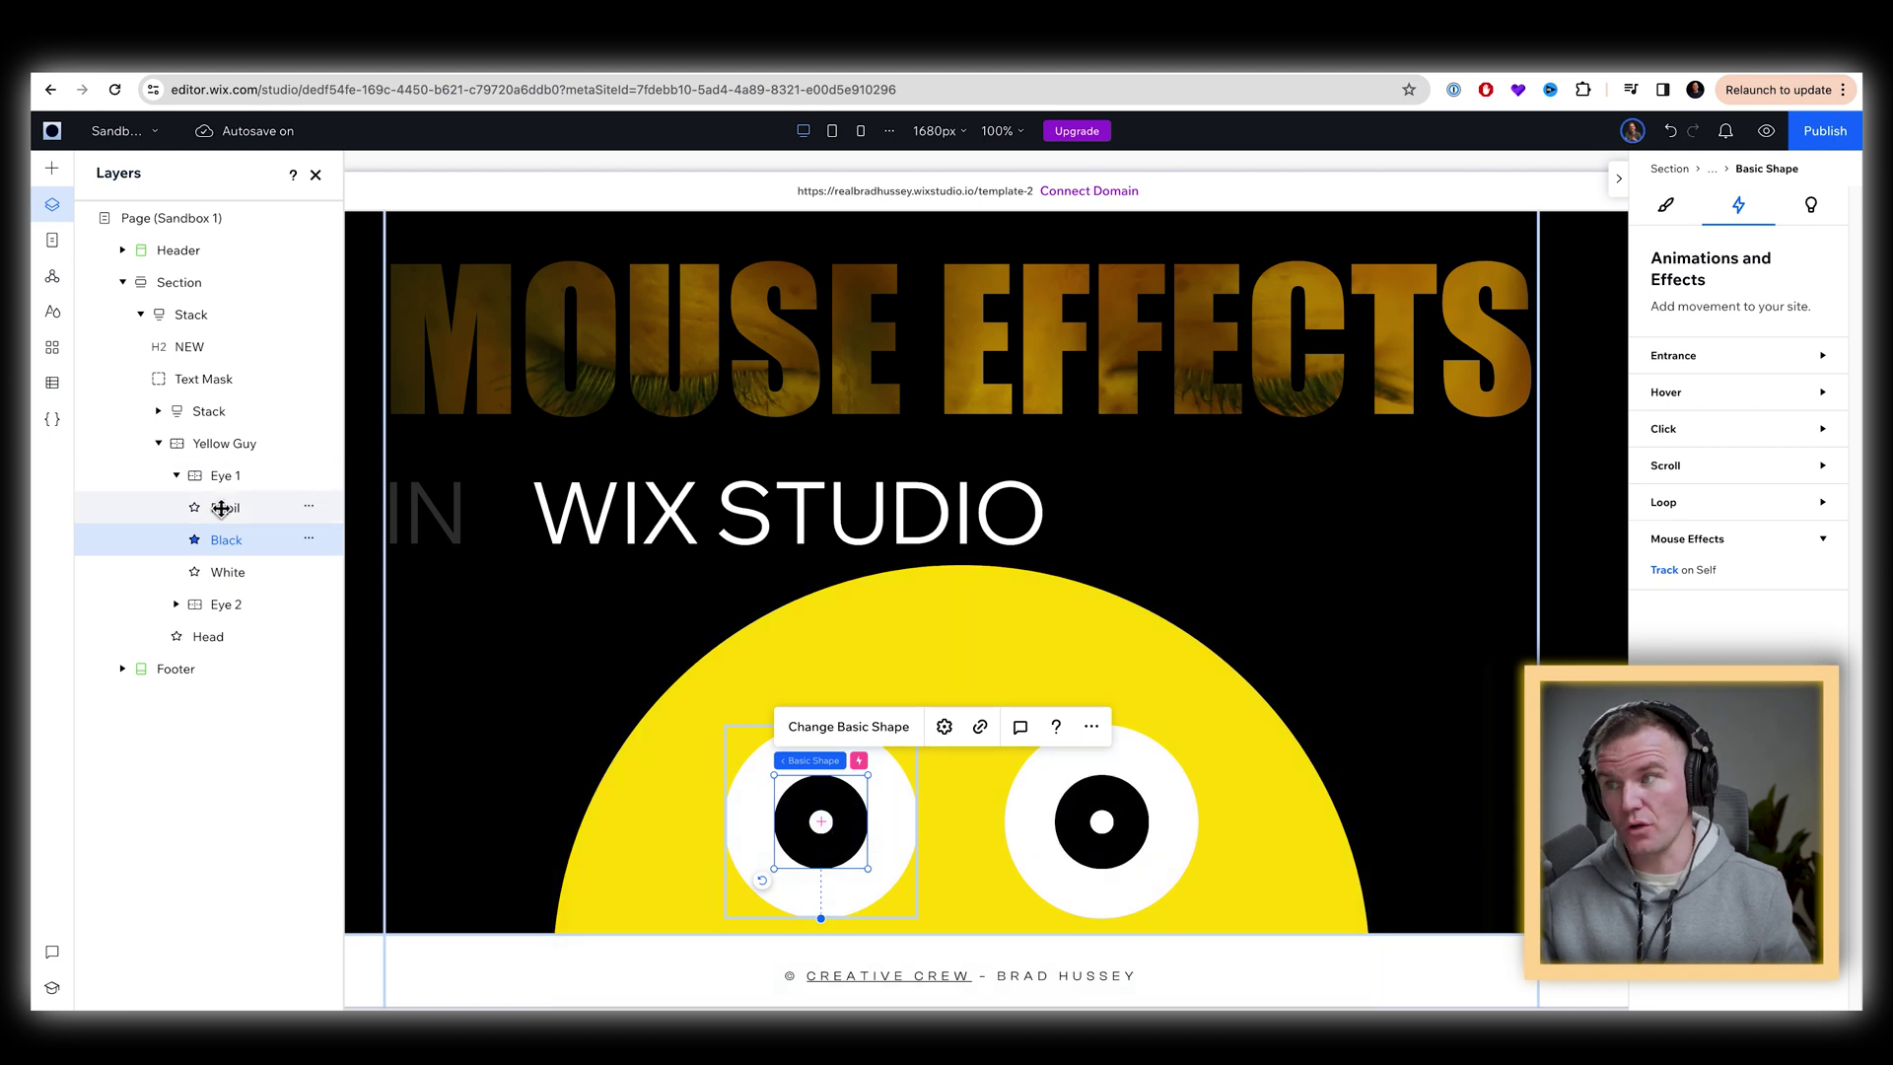
# - Add a Track mouse effect to the left eye's Pupil, preview it, and return to editing
pyautogui.click(820, 822)
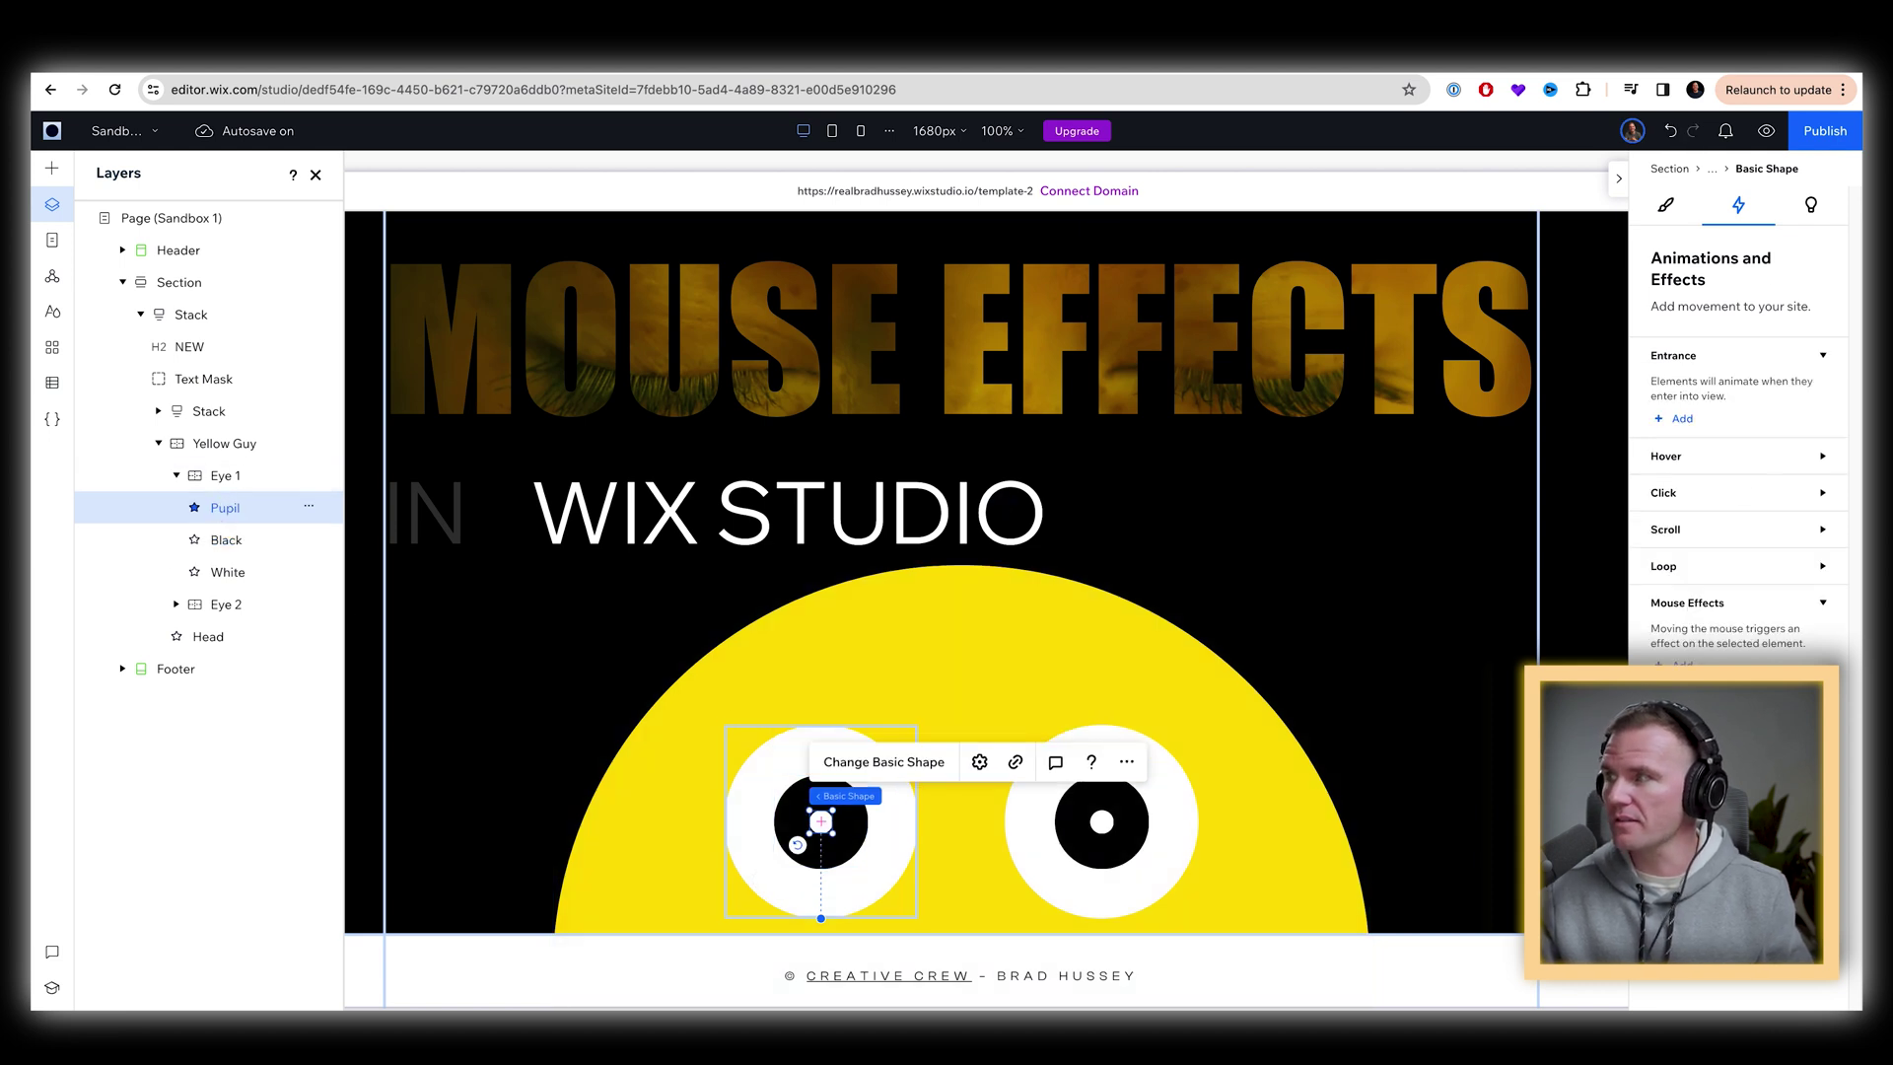
pyautogui.click(1677, 665)
pyautogui.click(1808, 384)
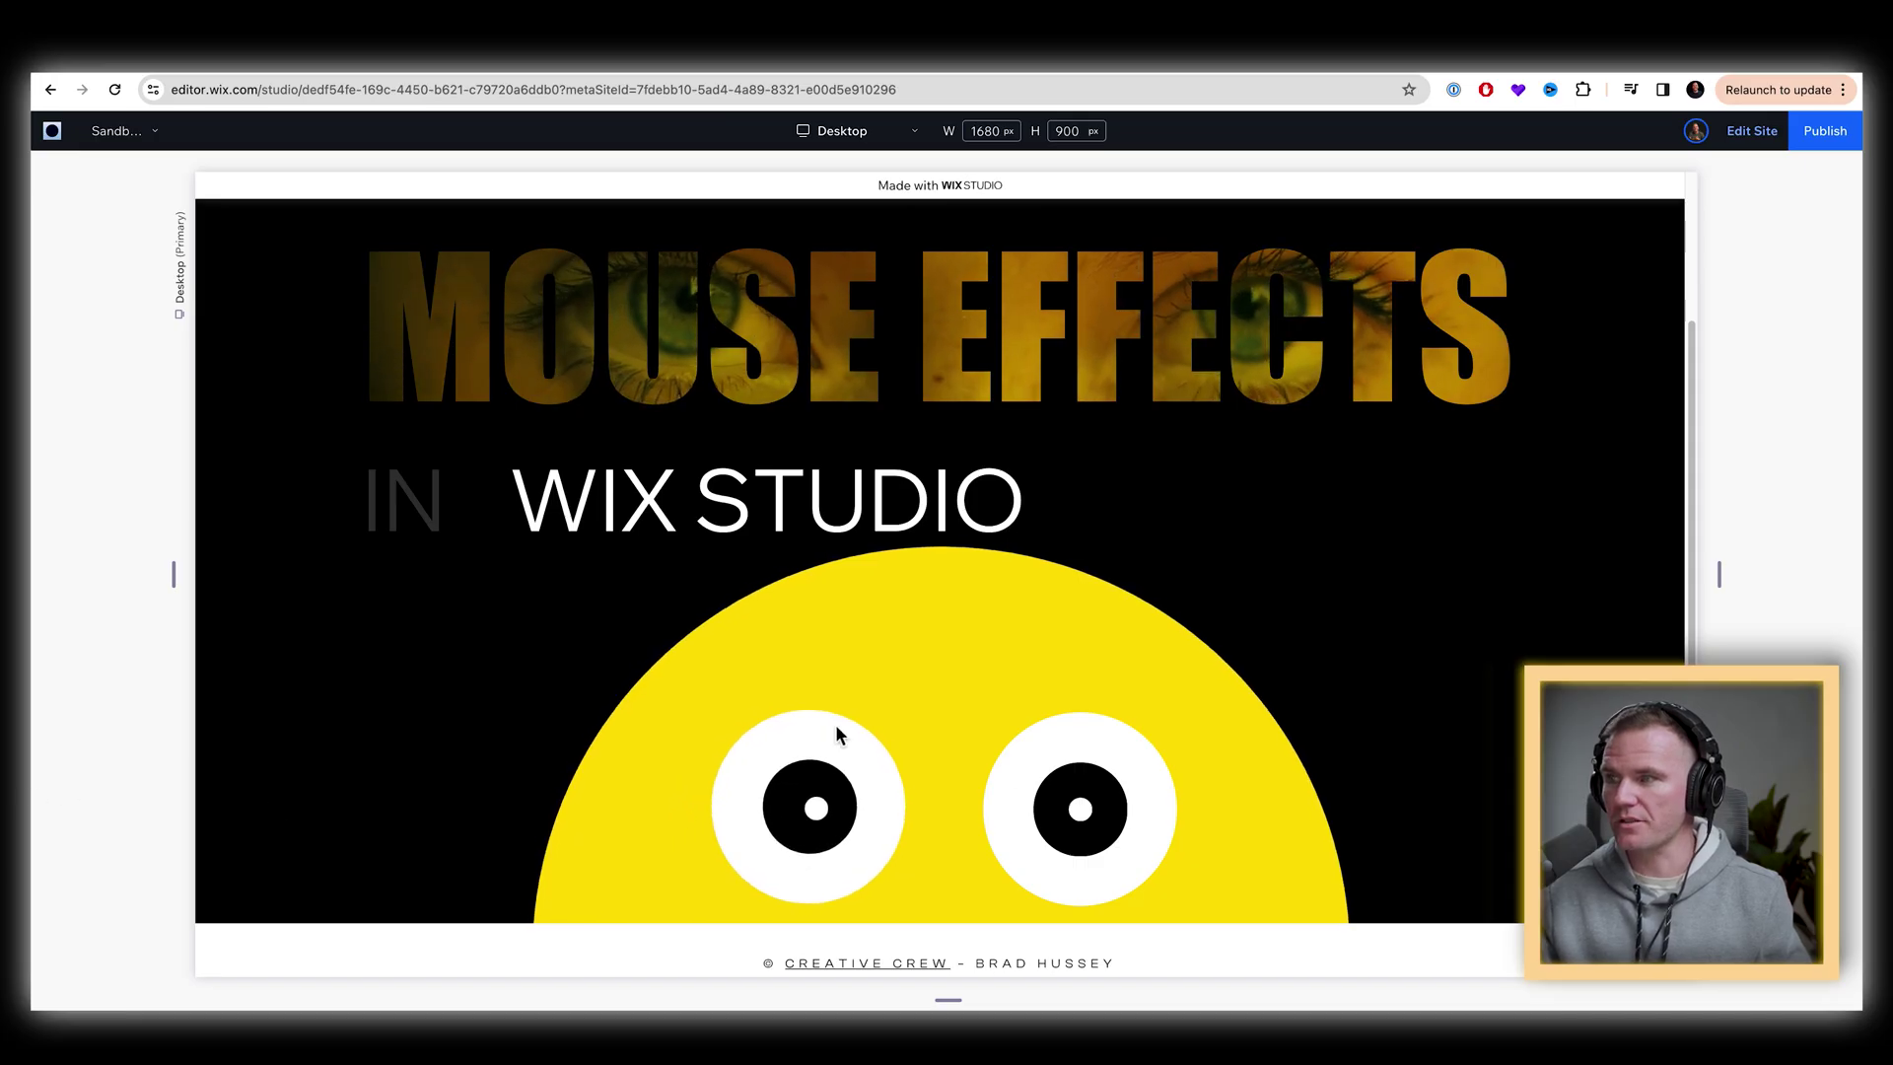
pyautogui.click(1747, 131)
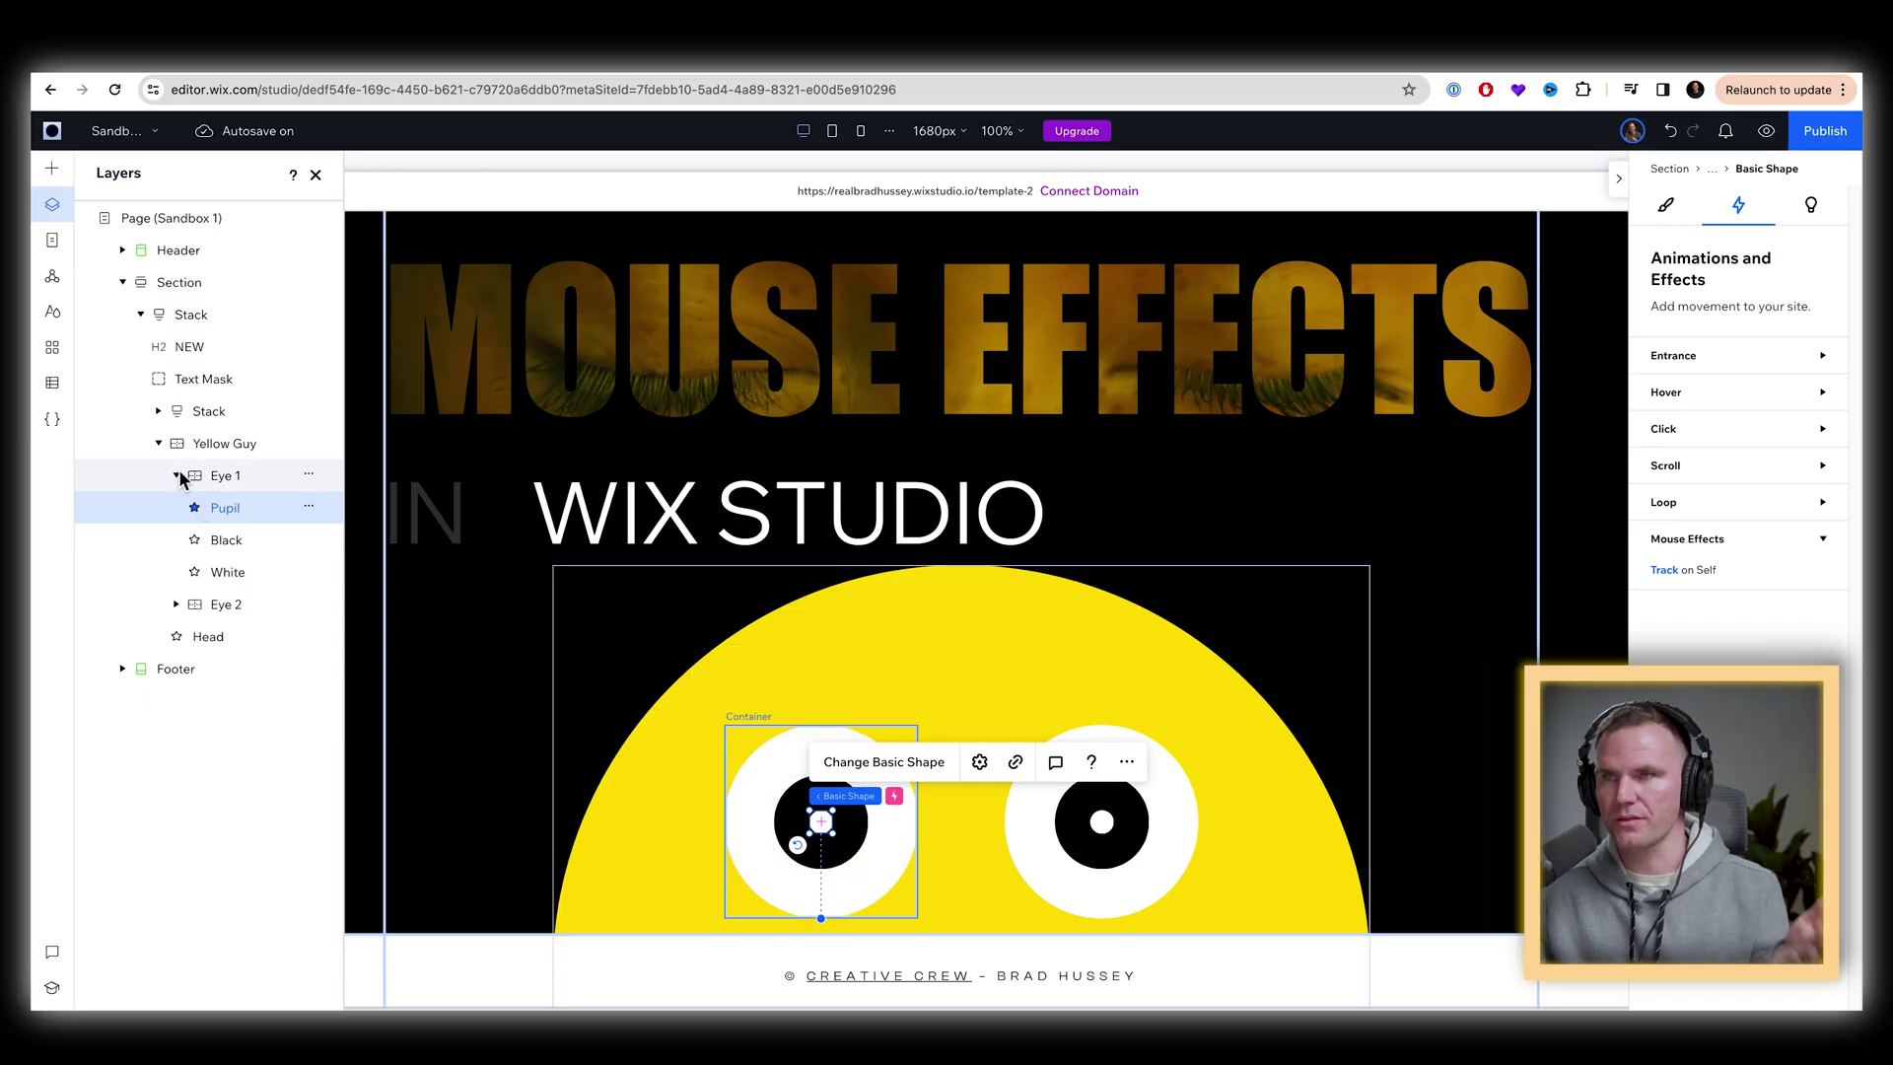
# - Nudge Eye 2 to X 495, Y 179, level with the left eye, and view its Position settings
pyautogui.click(178, 476)
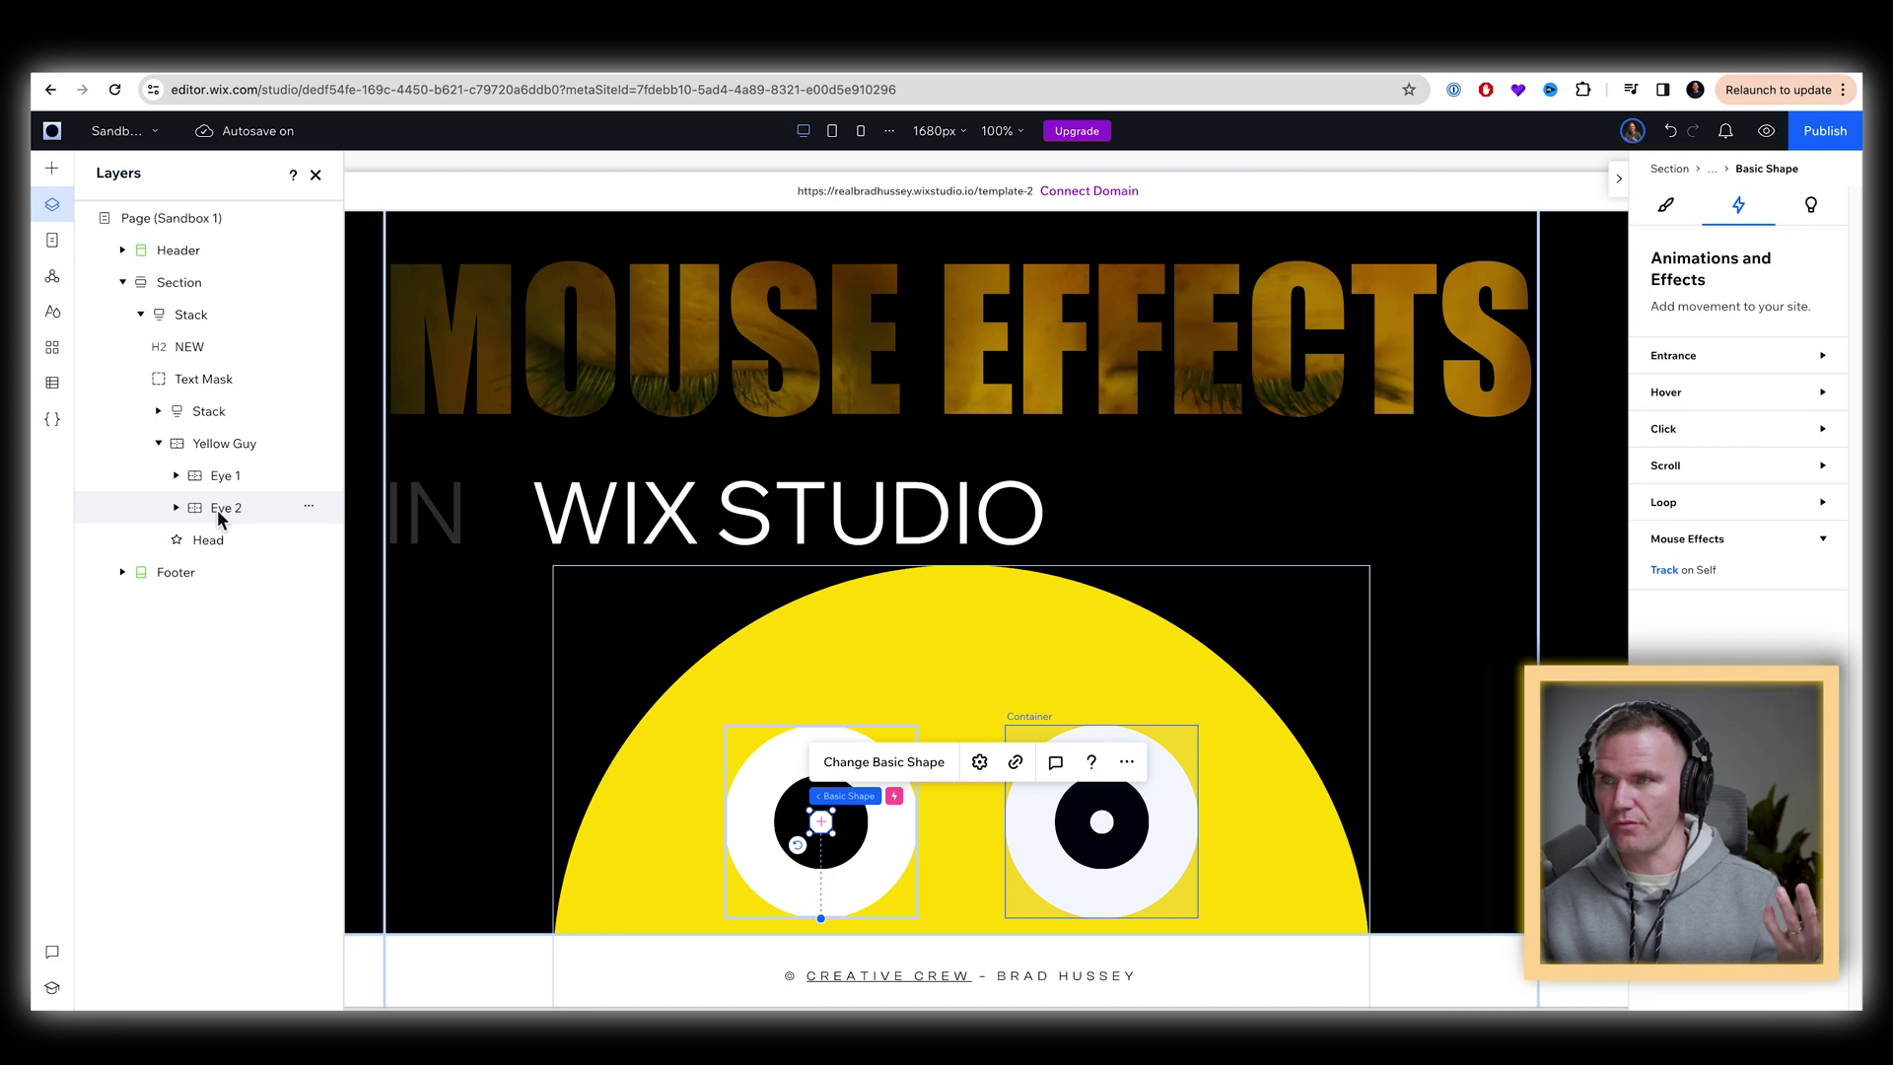
pyautogui.click(219, 506)
pyautogui.moveTo(1105, 755); pyautogui.dragTo(1044, 782)
pyautogui.click(1688, 209)
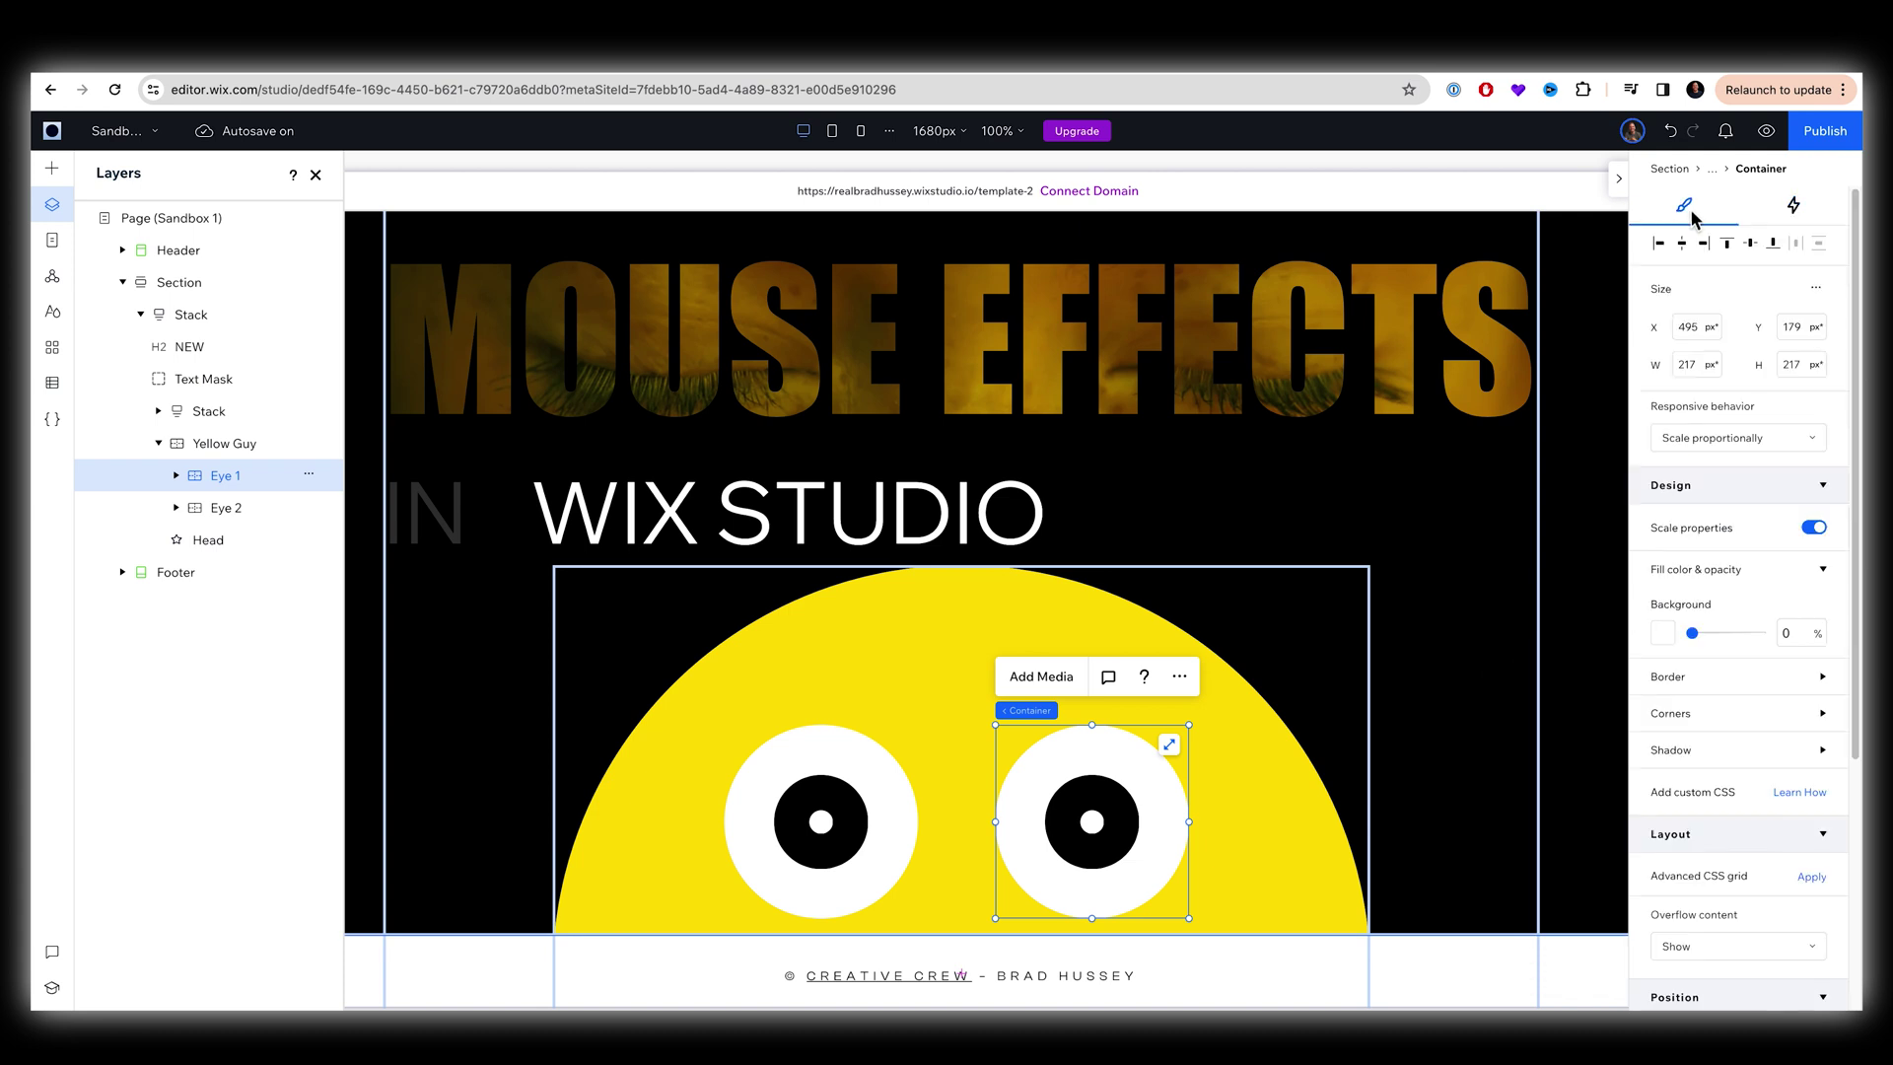
pyautogui.scroll(-4, 1735, 592)
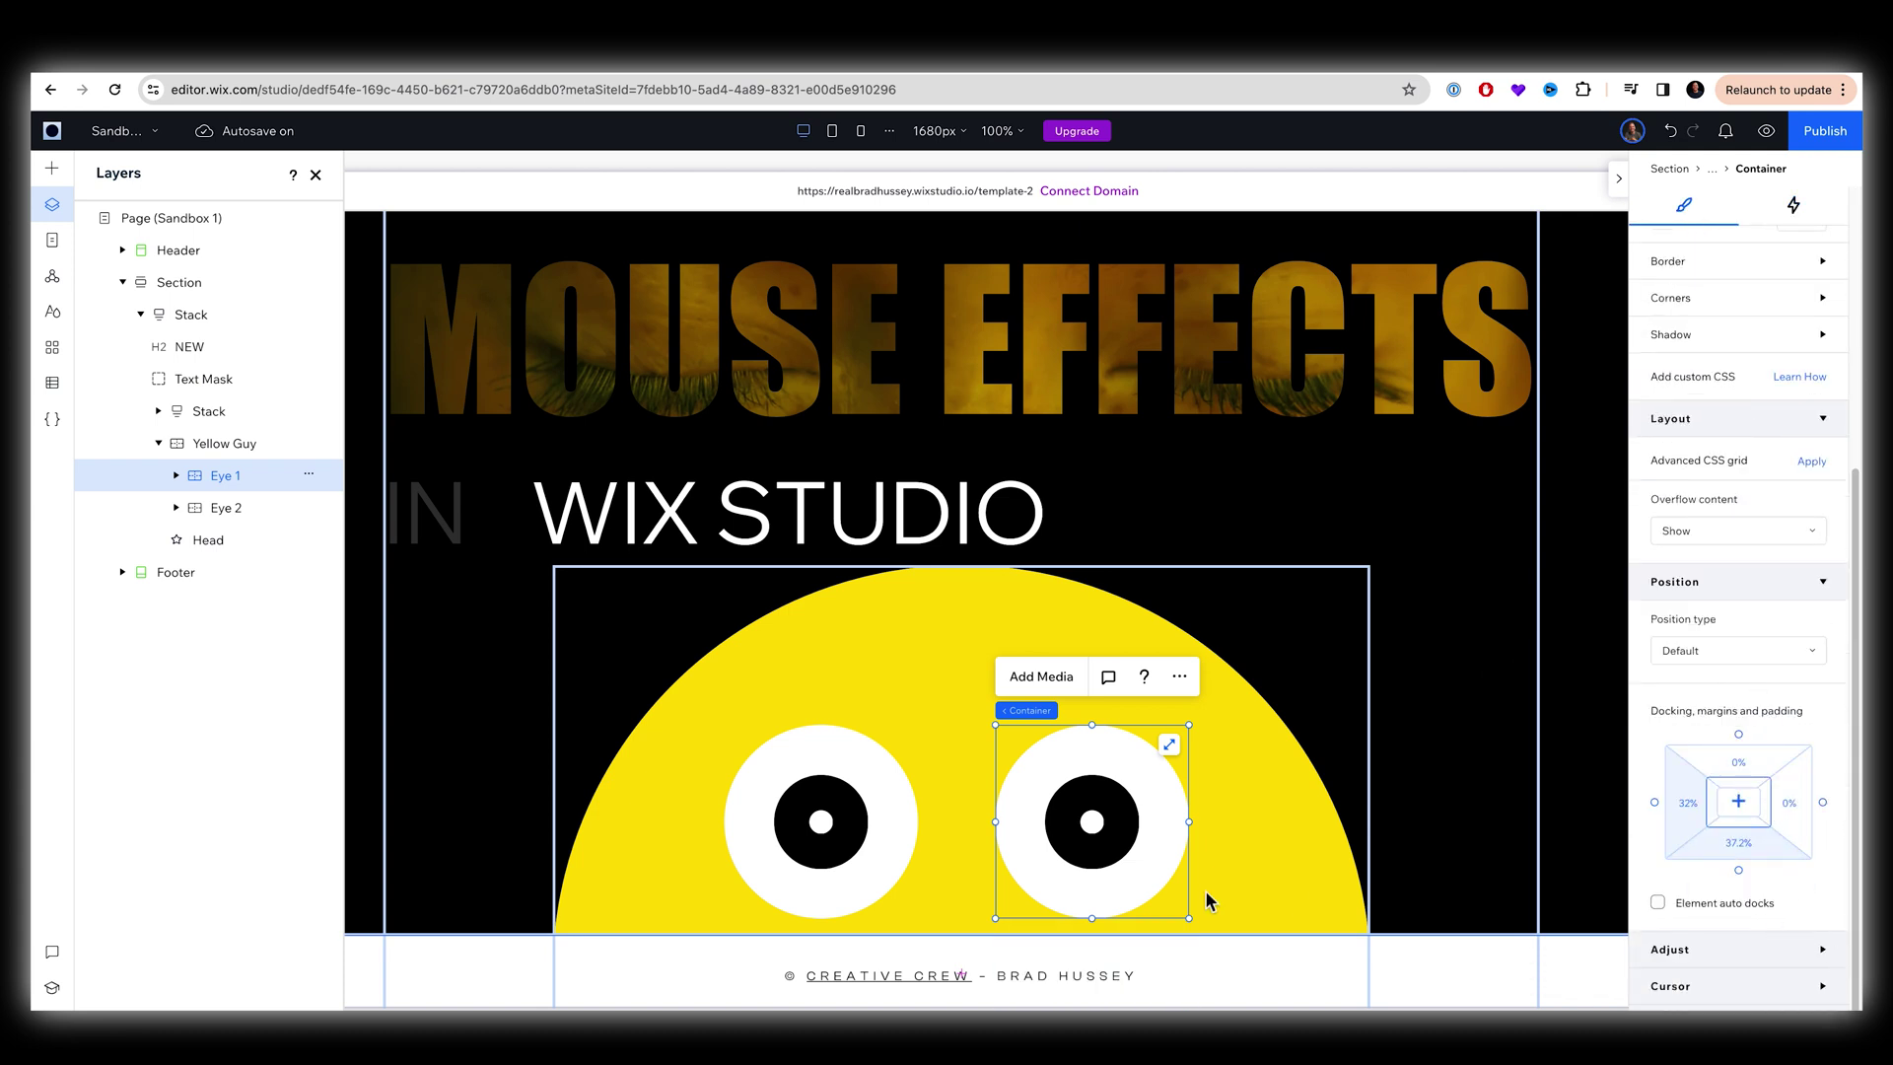
pyautogui.scroll(-1, 976, 789)
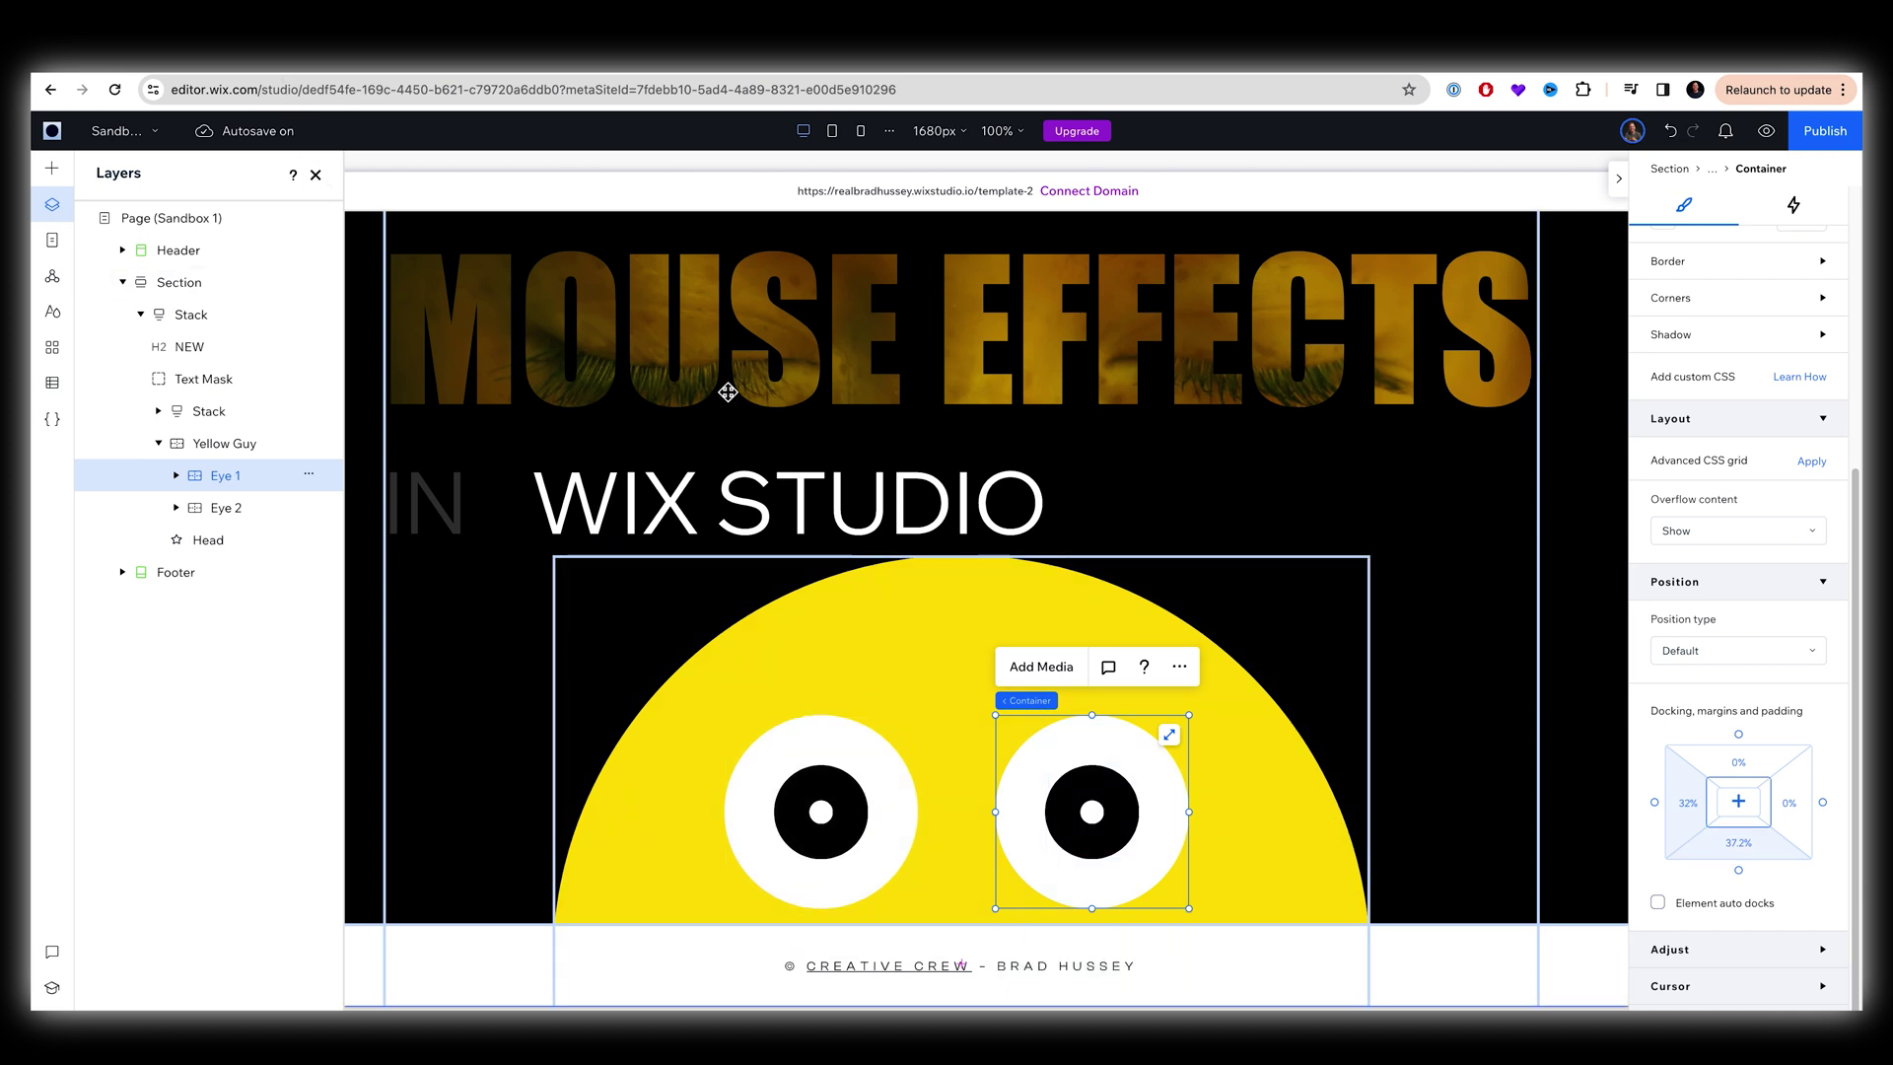
# - Close the Layers panel and preview Sandbox 1, scrolling to watch the emoji eyes track the mouse
pyautogui.click(316, 175)
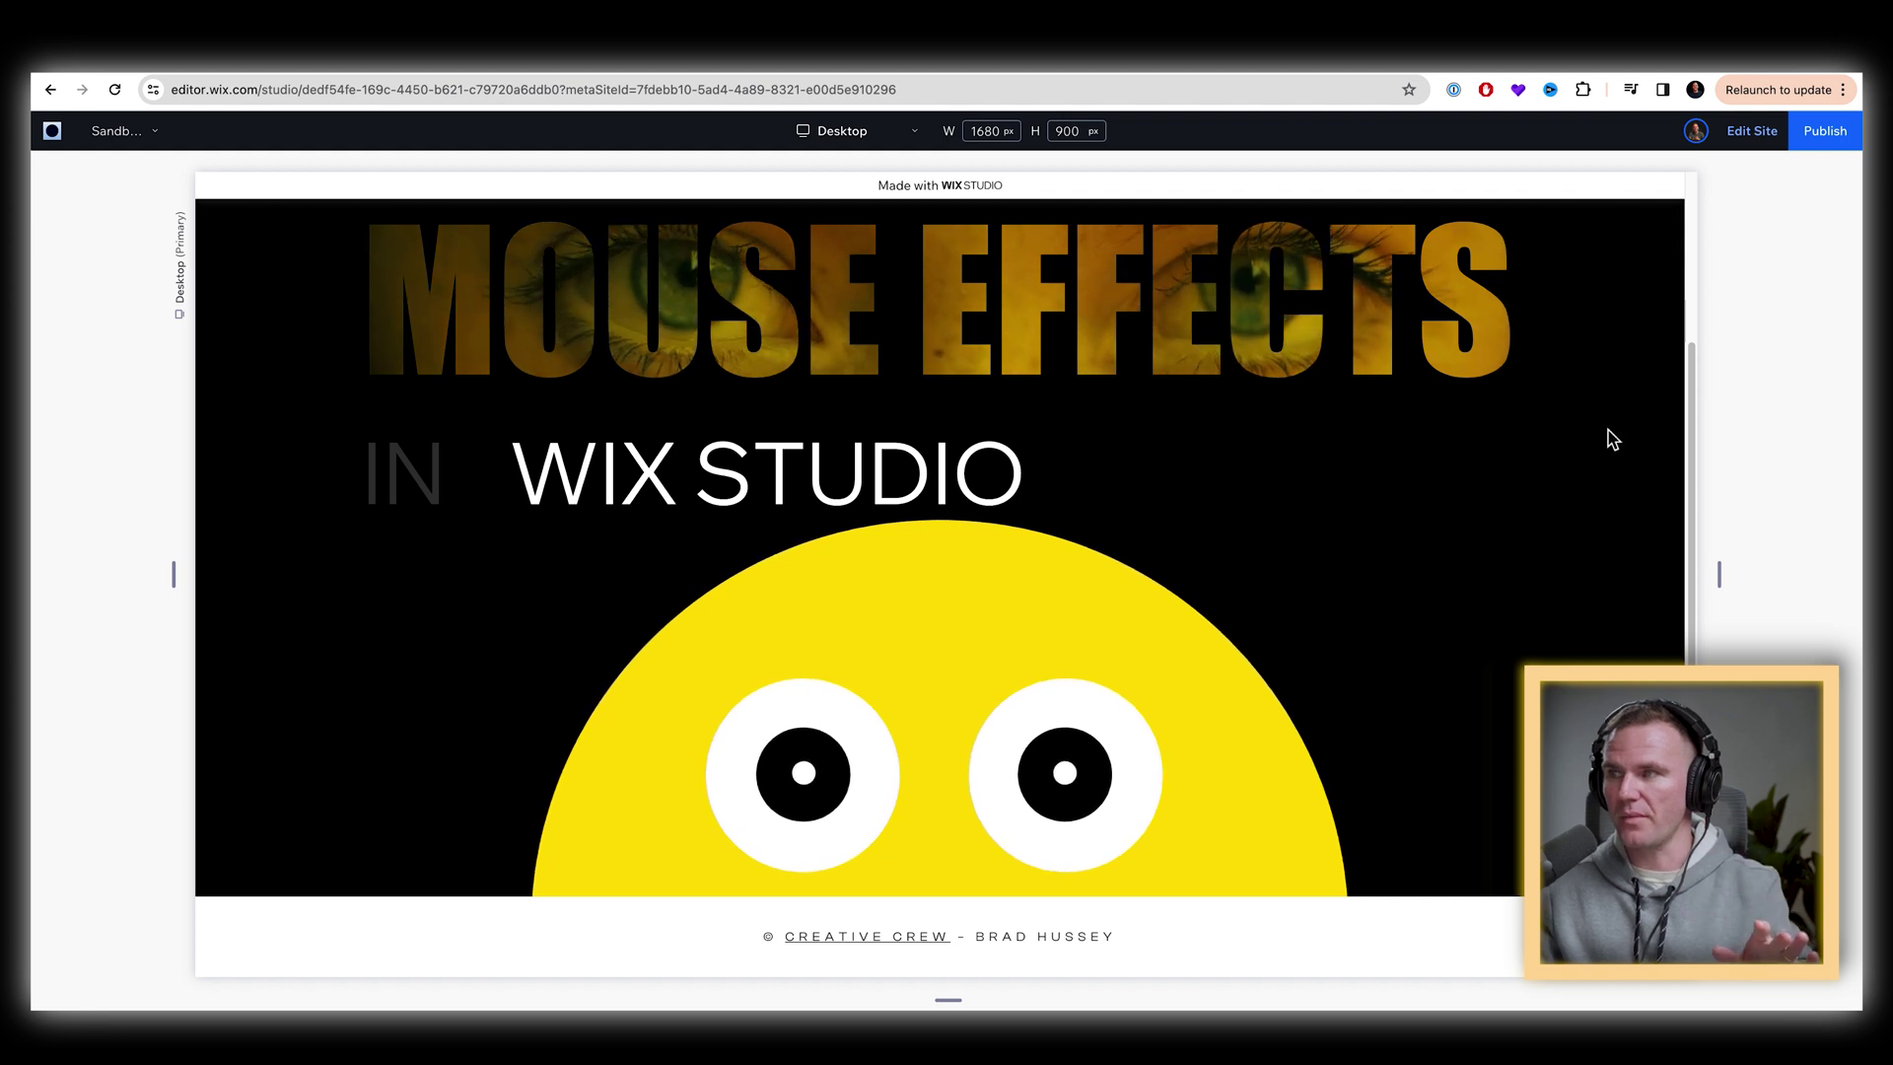
pyautogui.scroll(3, 1262, 601)
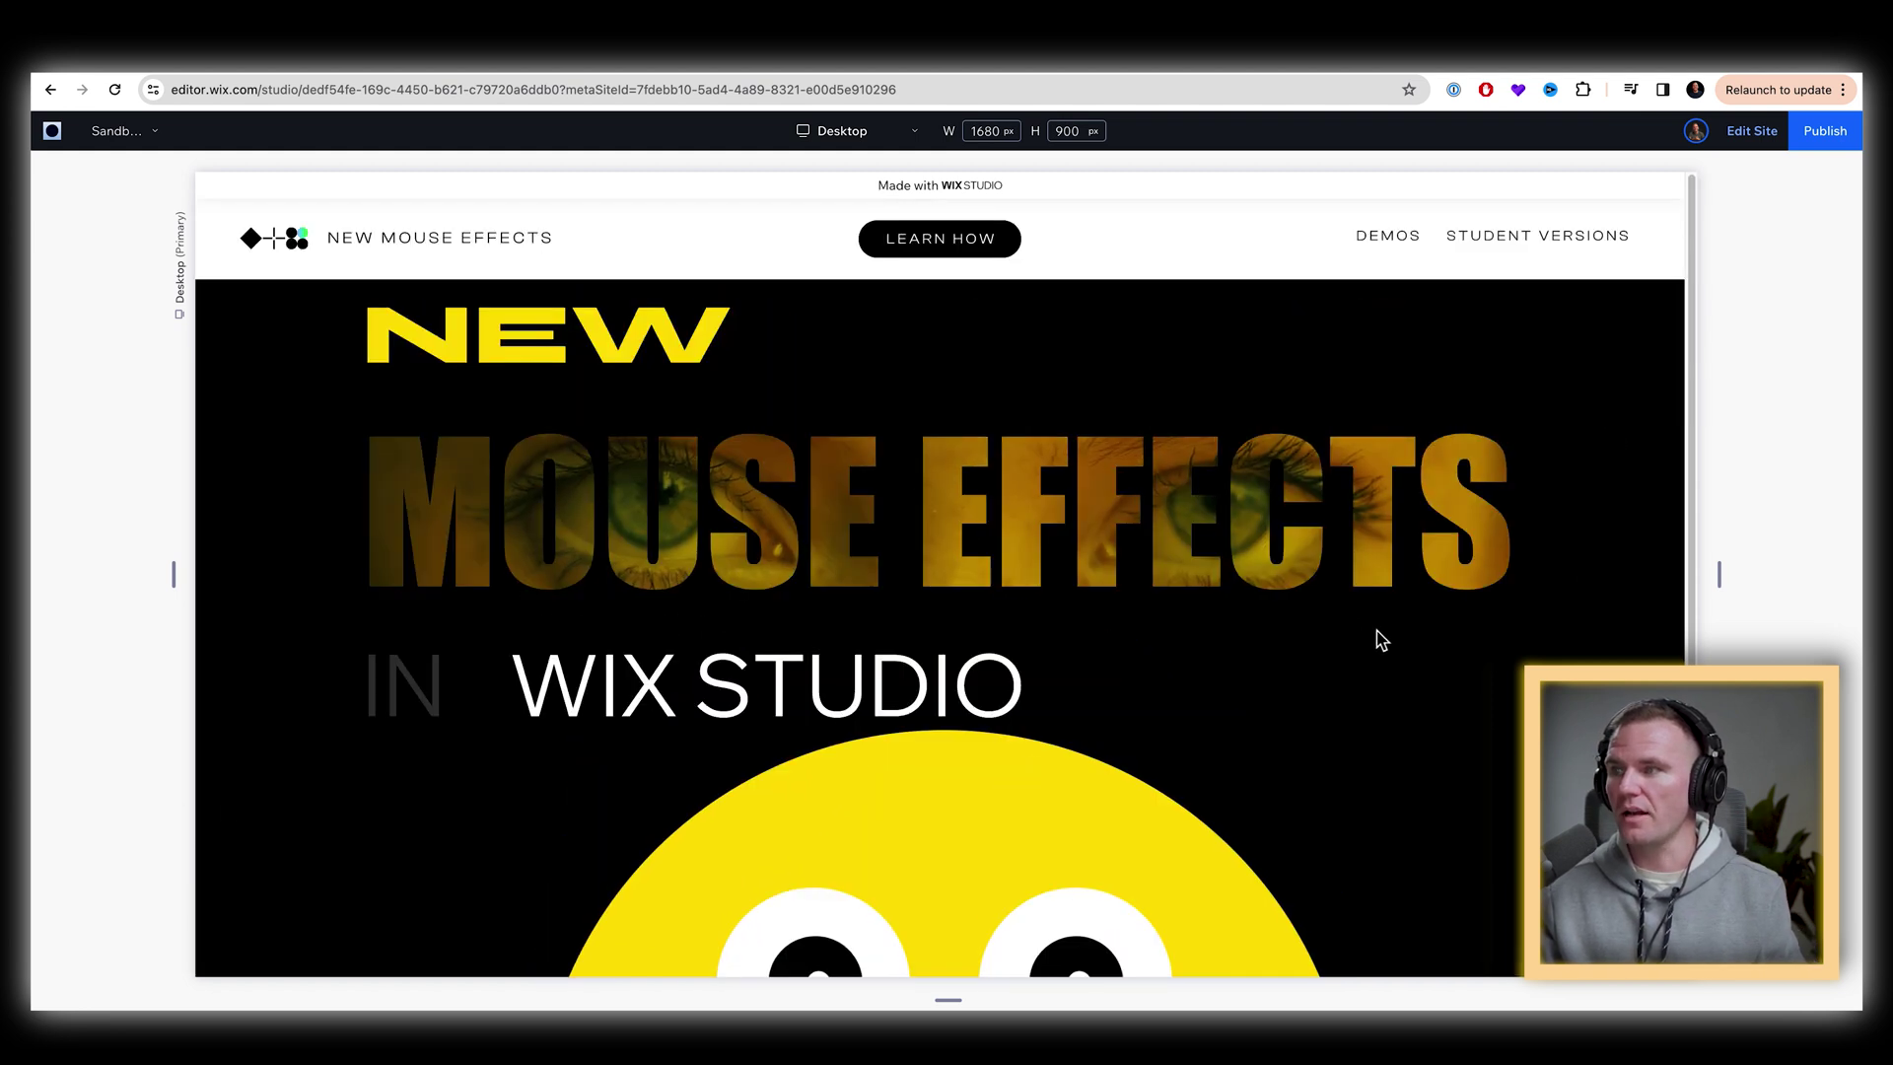
pyautogui.scroll(-1, 1360, 629)
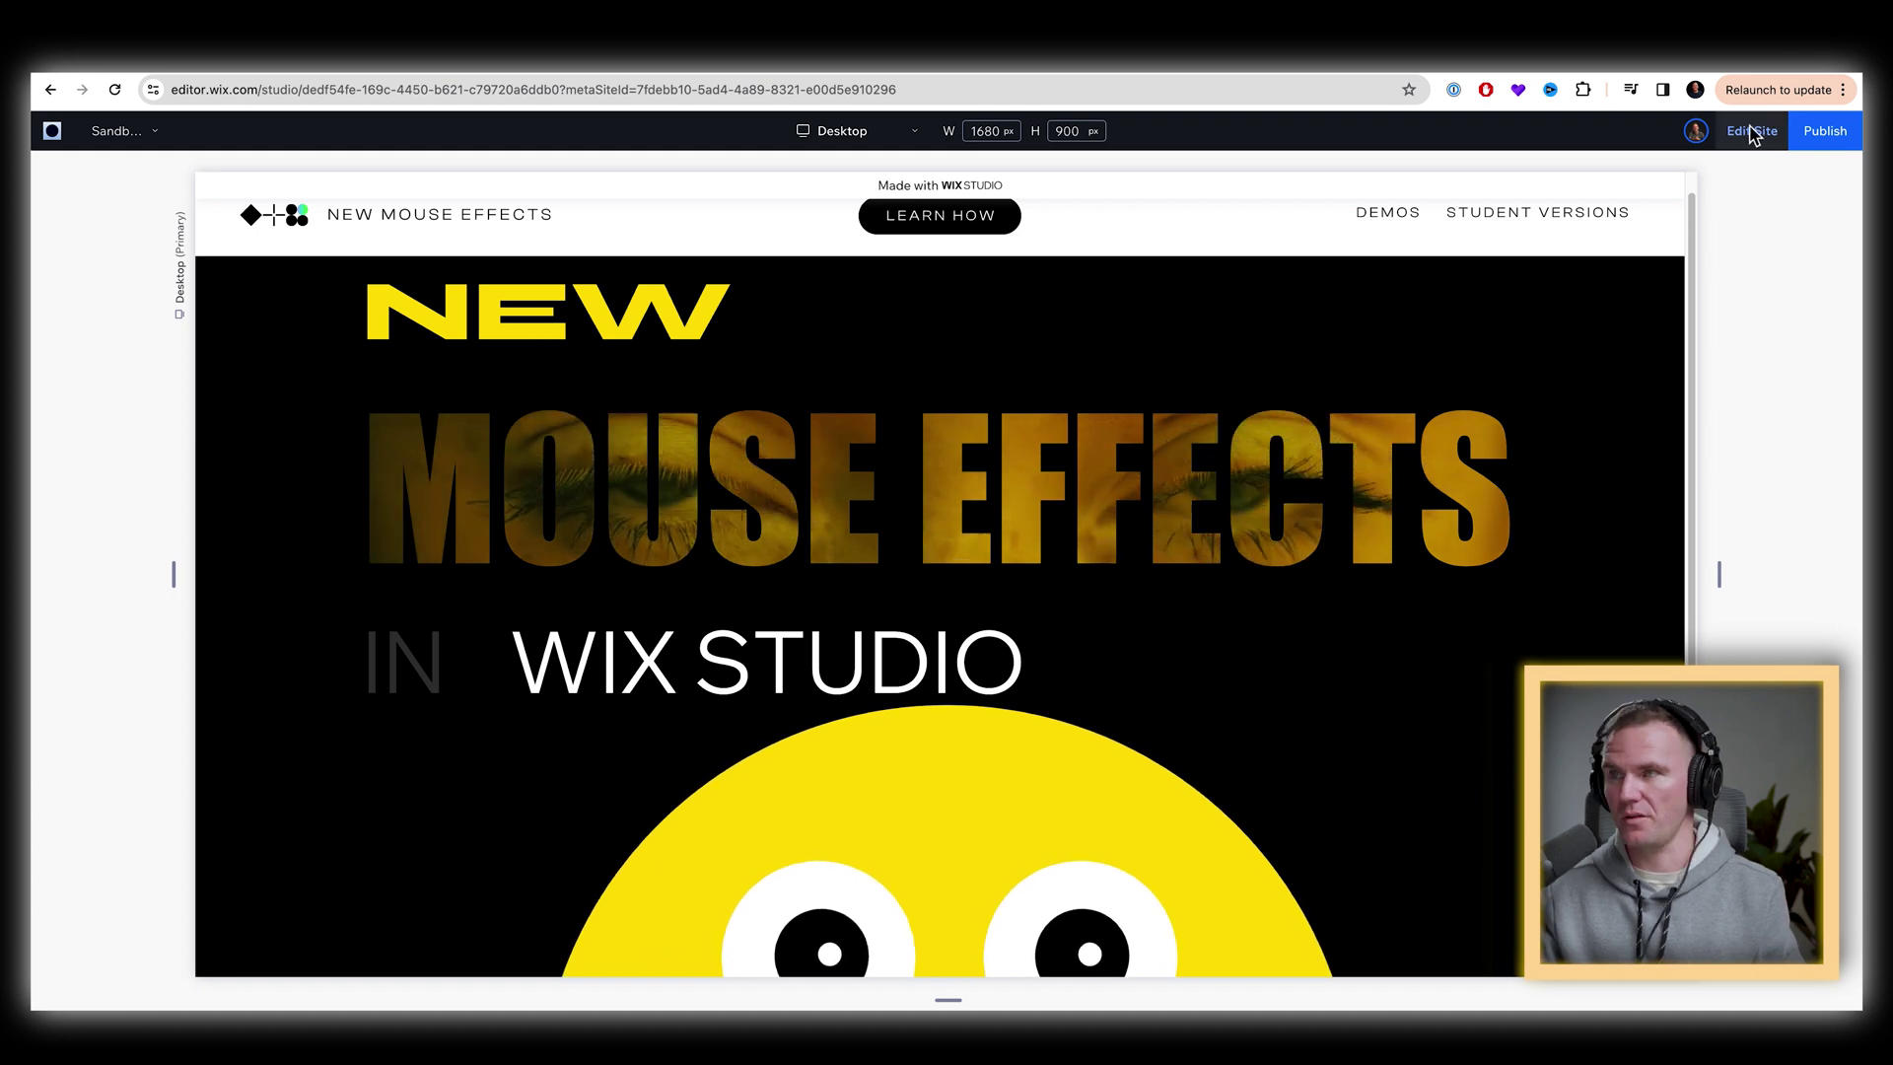
# - Back in the editor, give the WIX STUDIO heading an Obscure mouse effect and preview it
pyautogui.click(1751, 132)
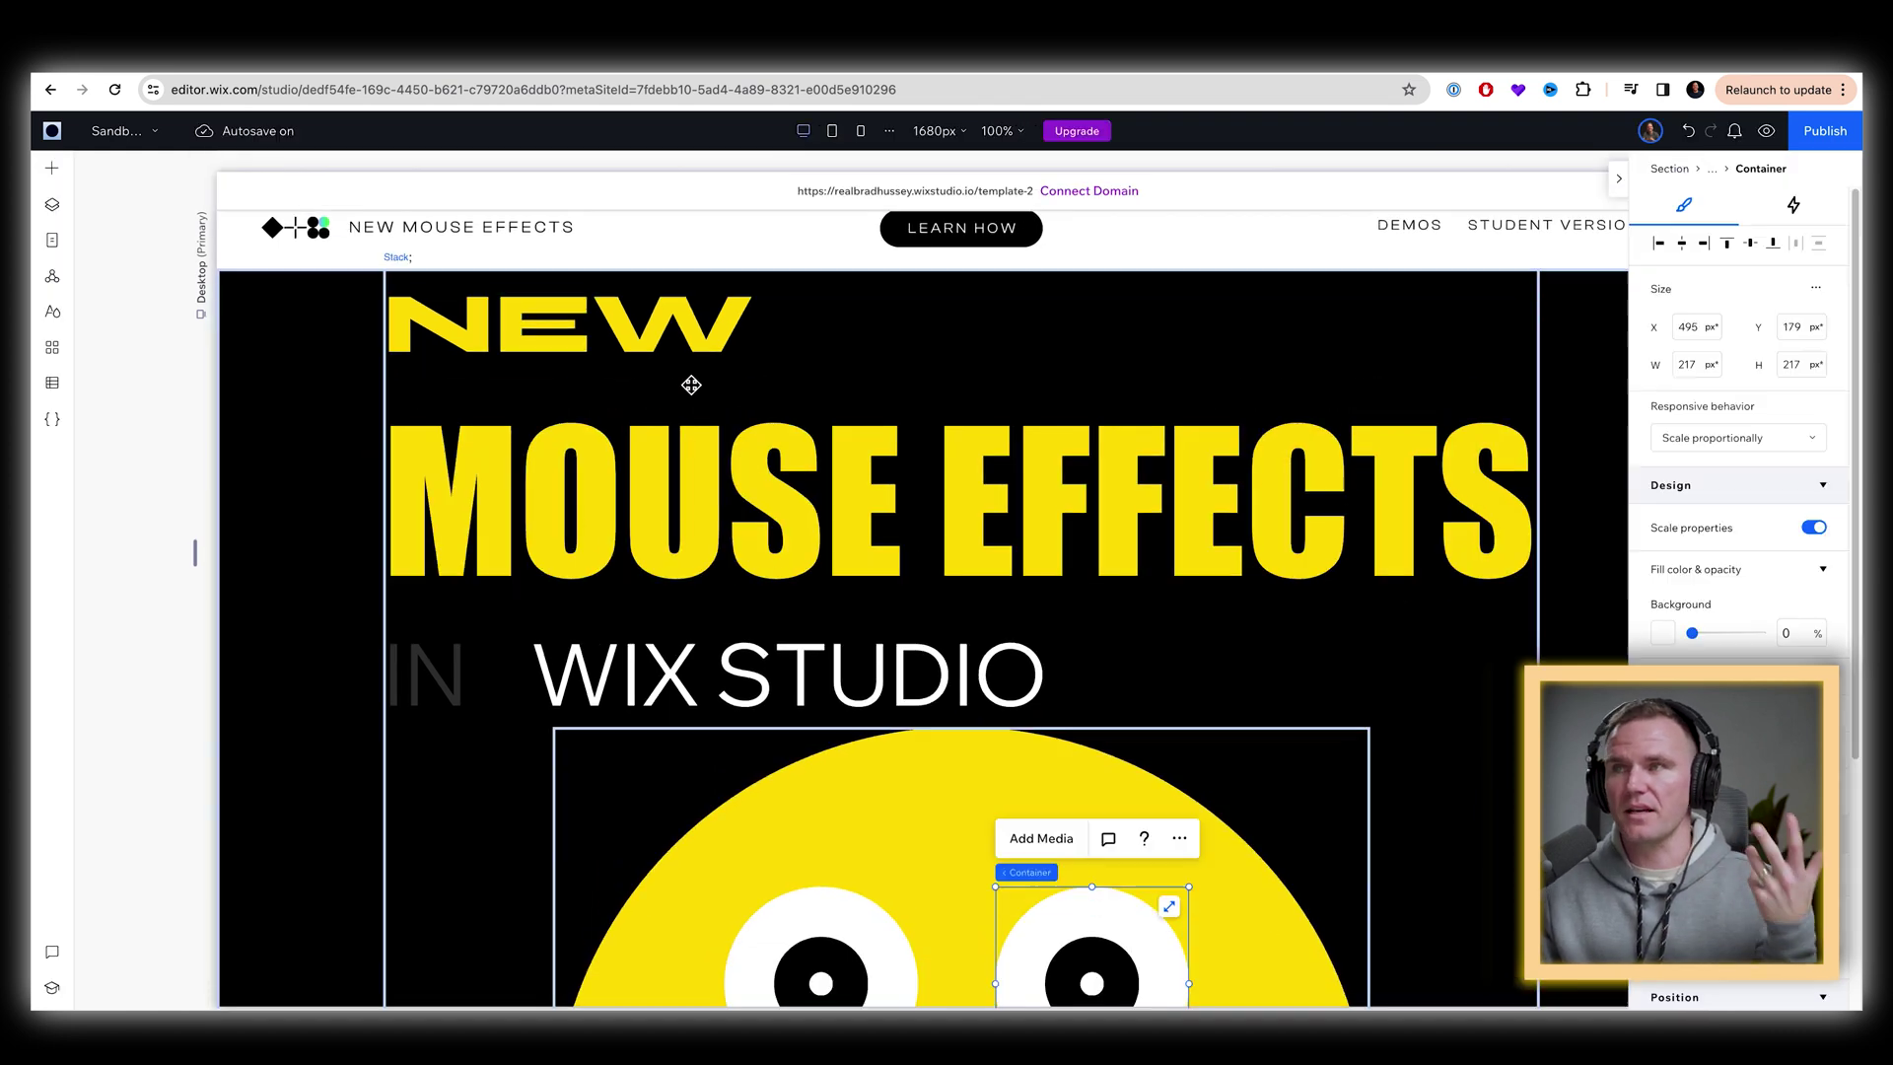
pyautogui.click(757, 683)
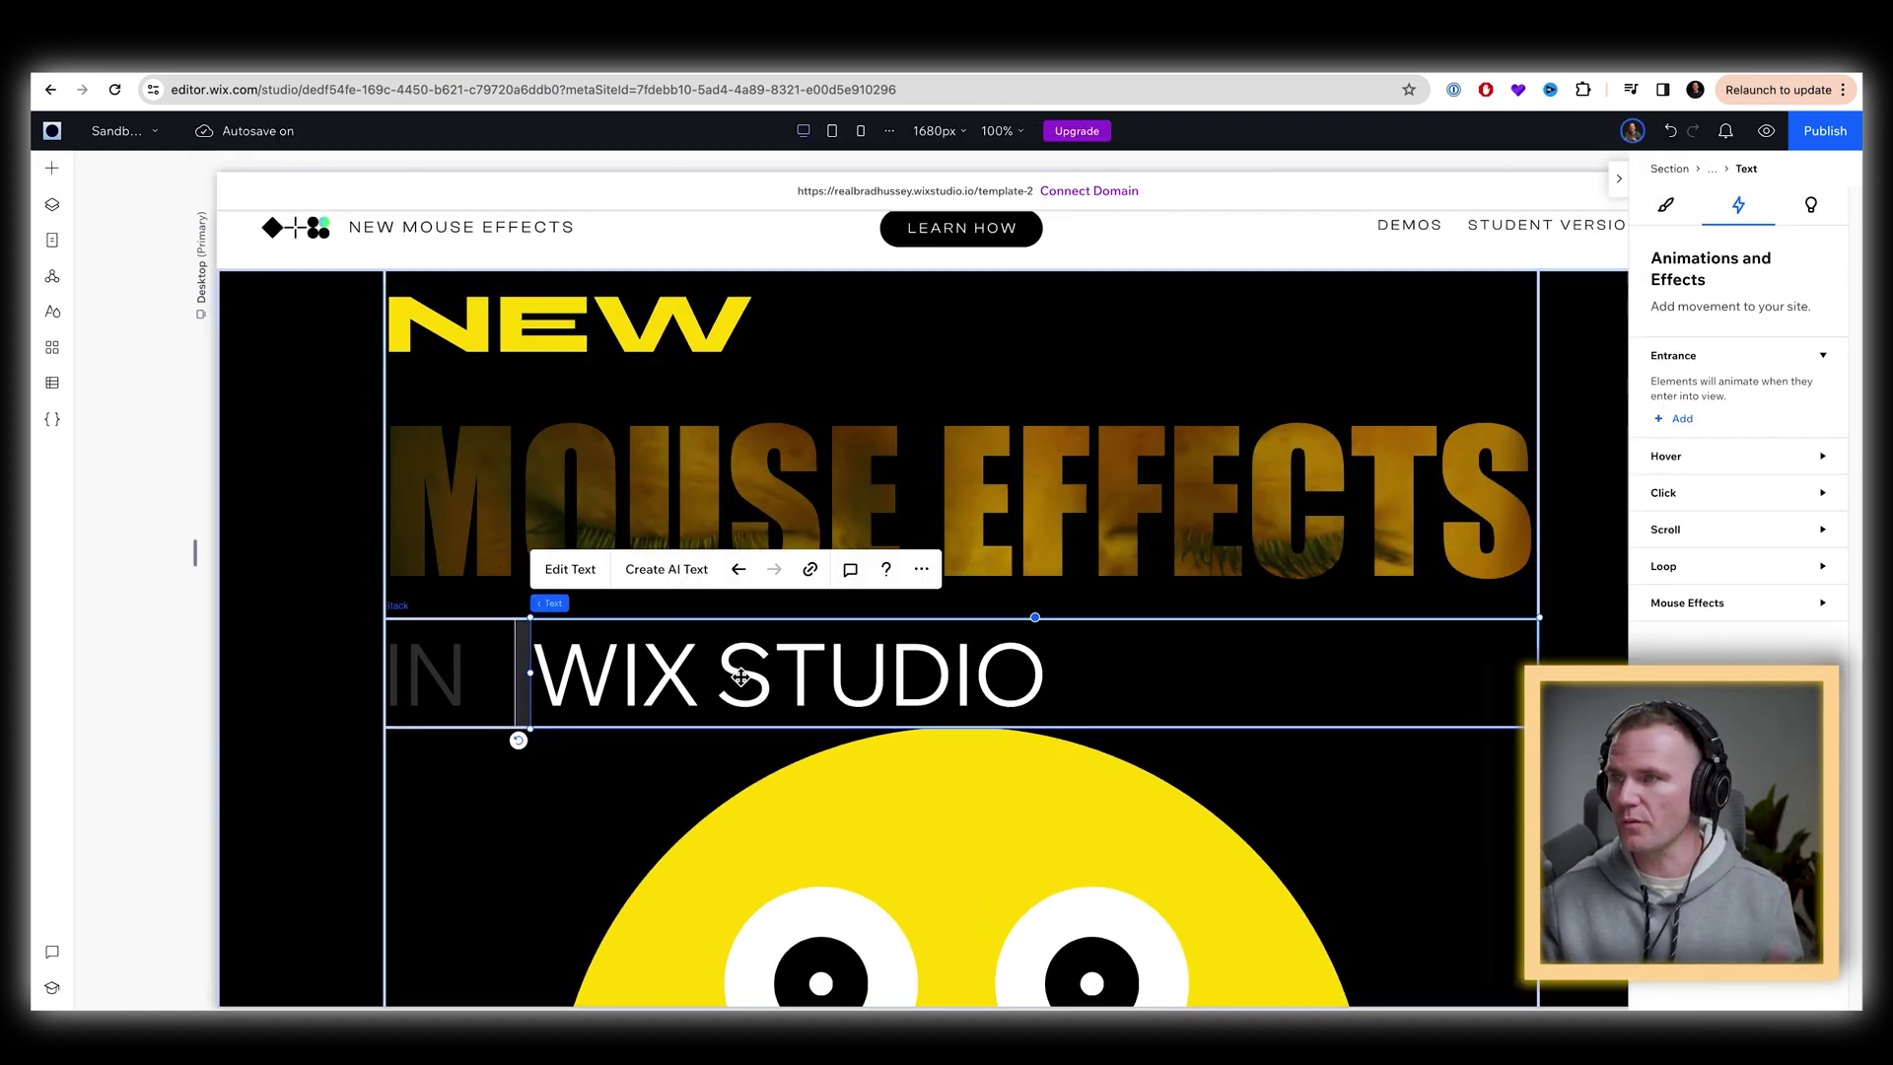
pyautogui.click(1675, 664)
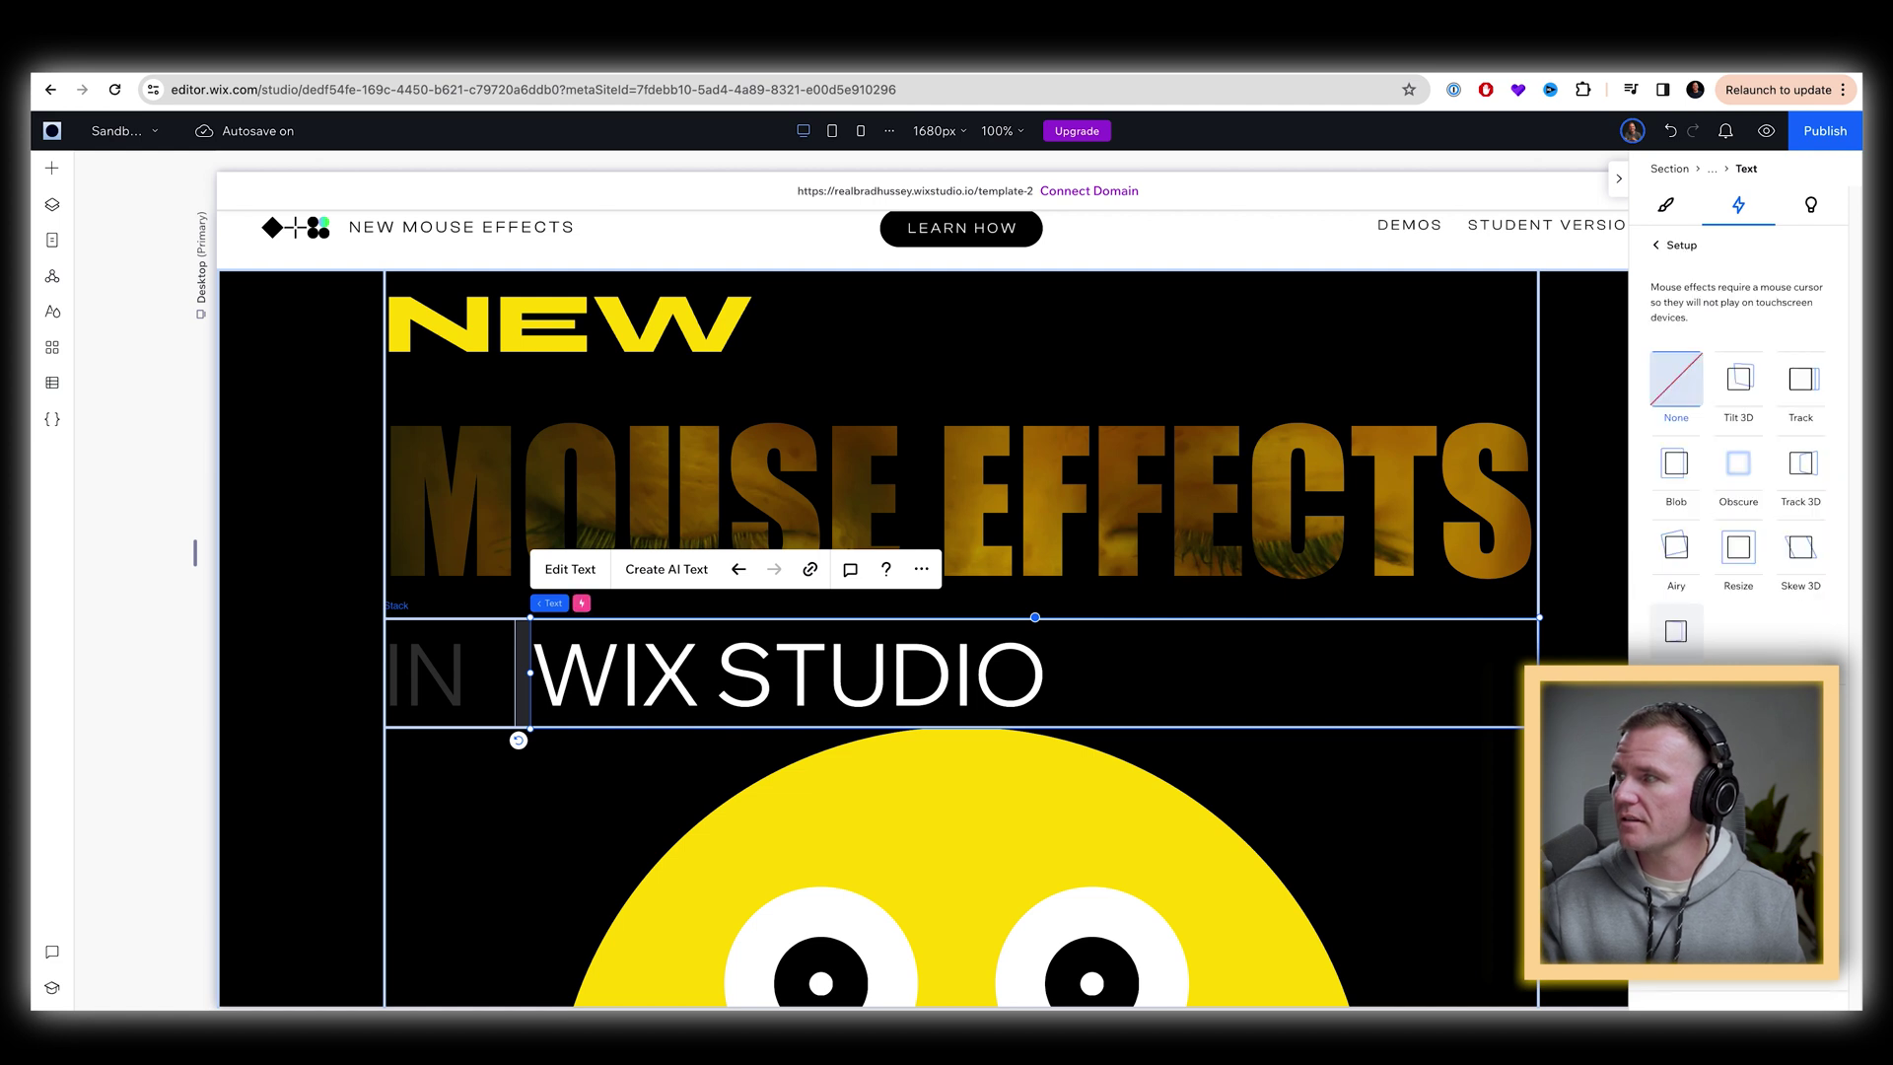
pyautogui.click(1740, 468)
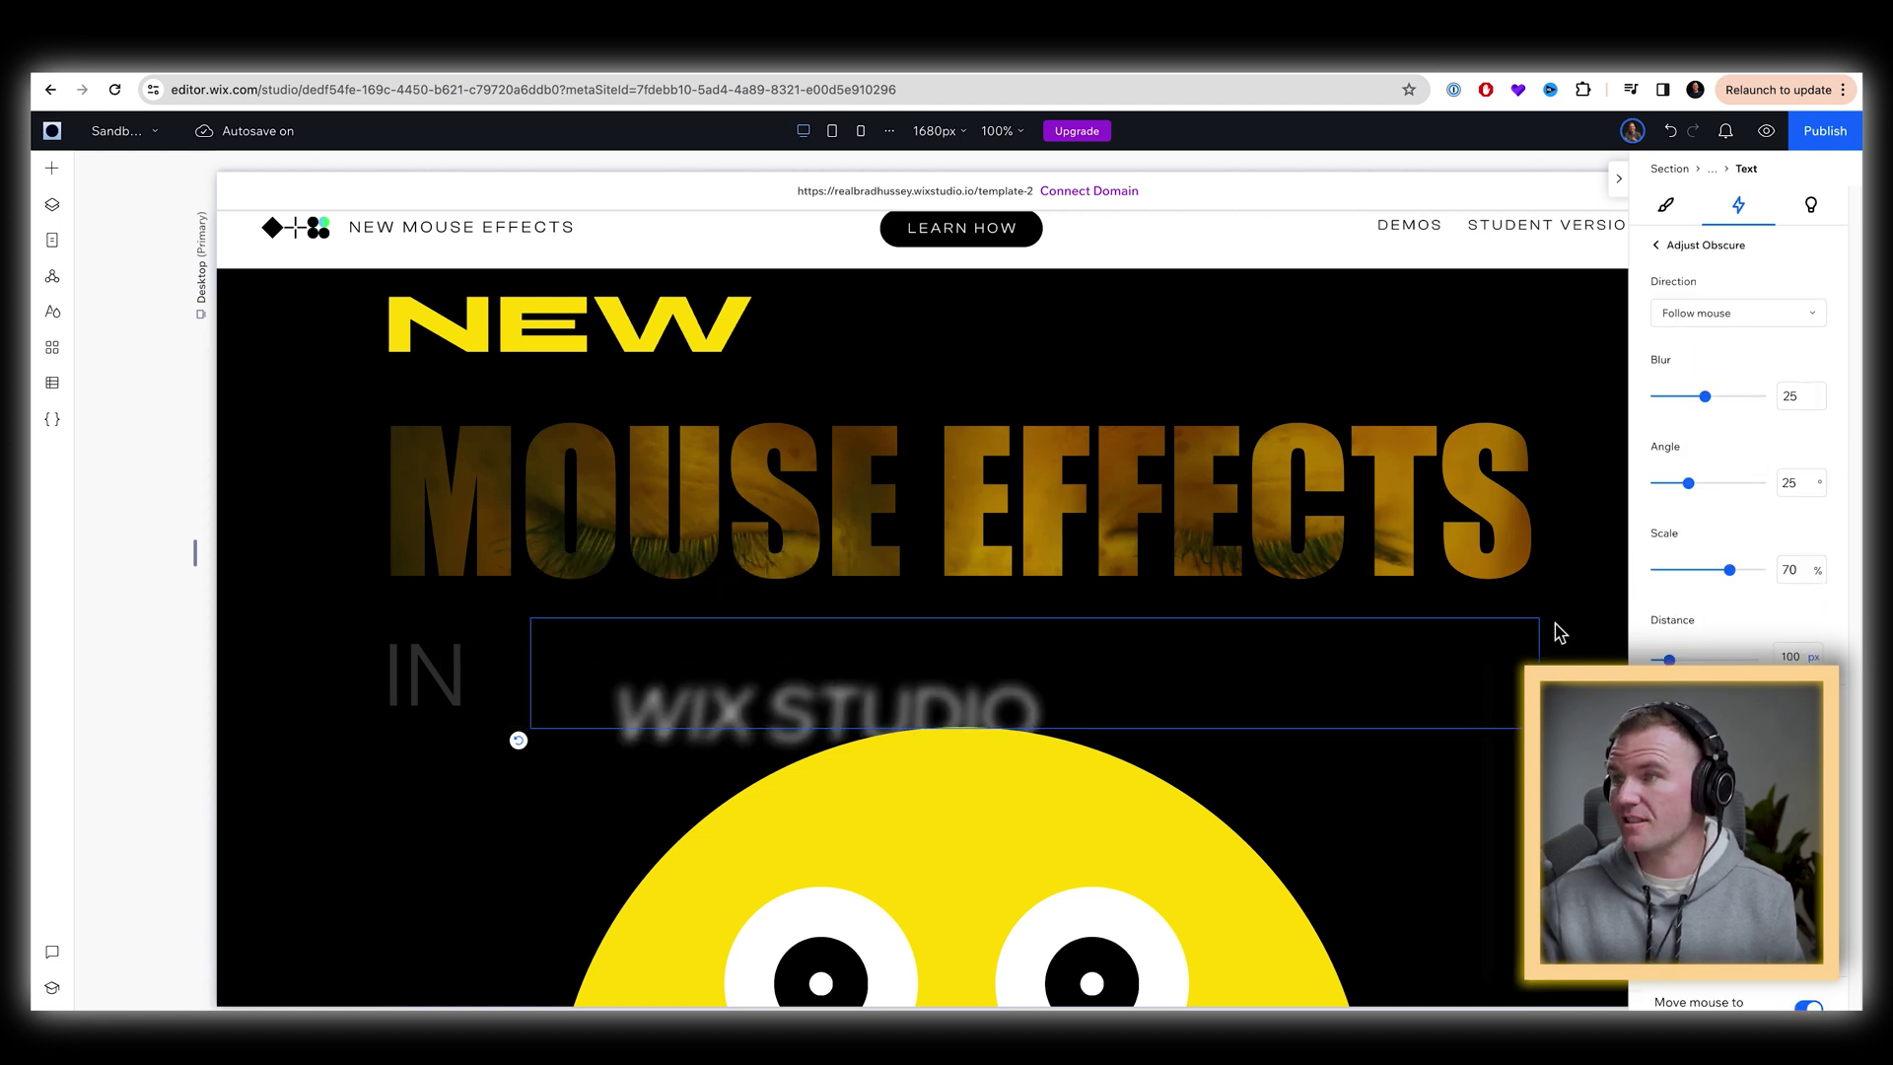
pyautogui.click(1765, 131)
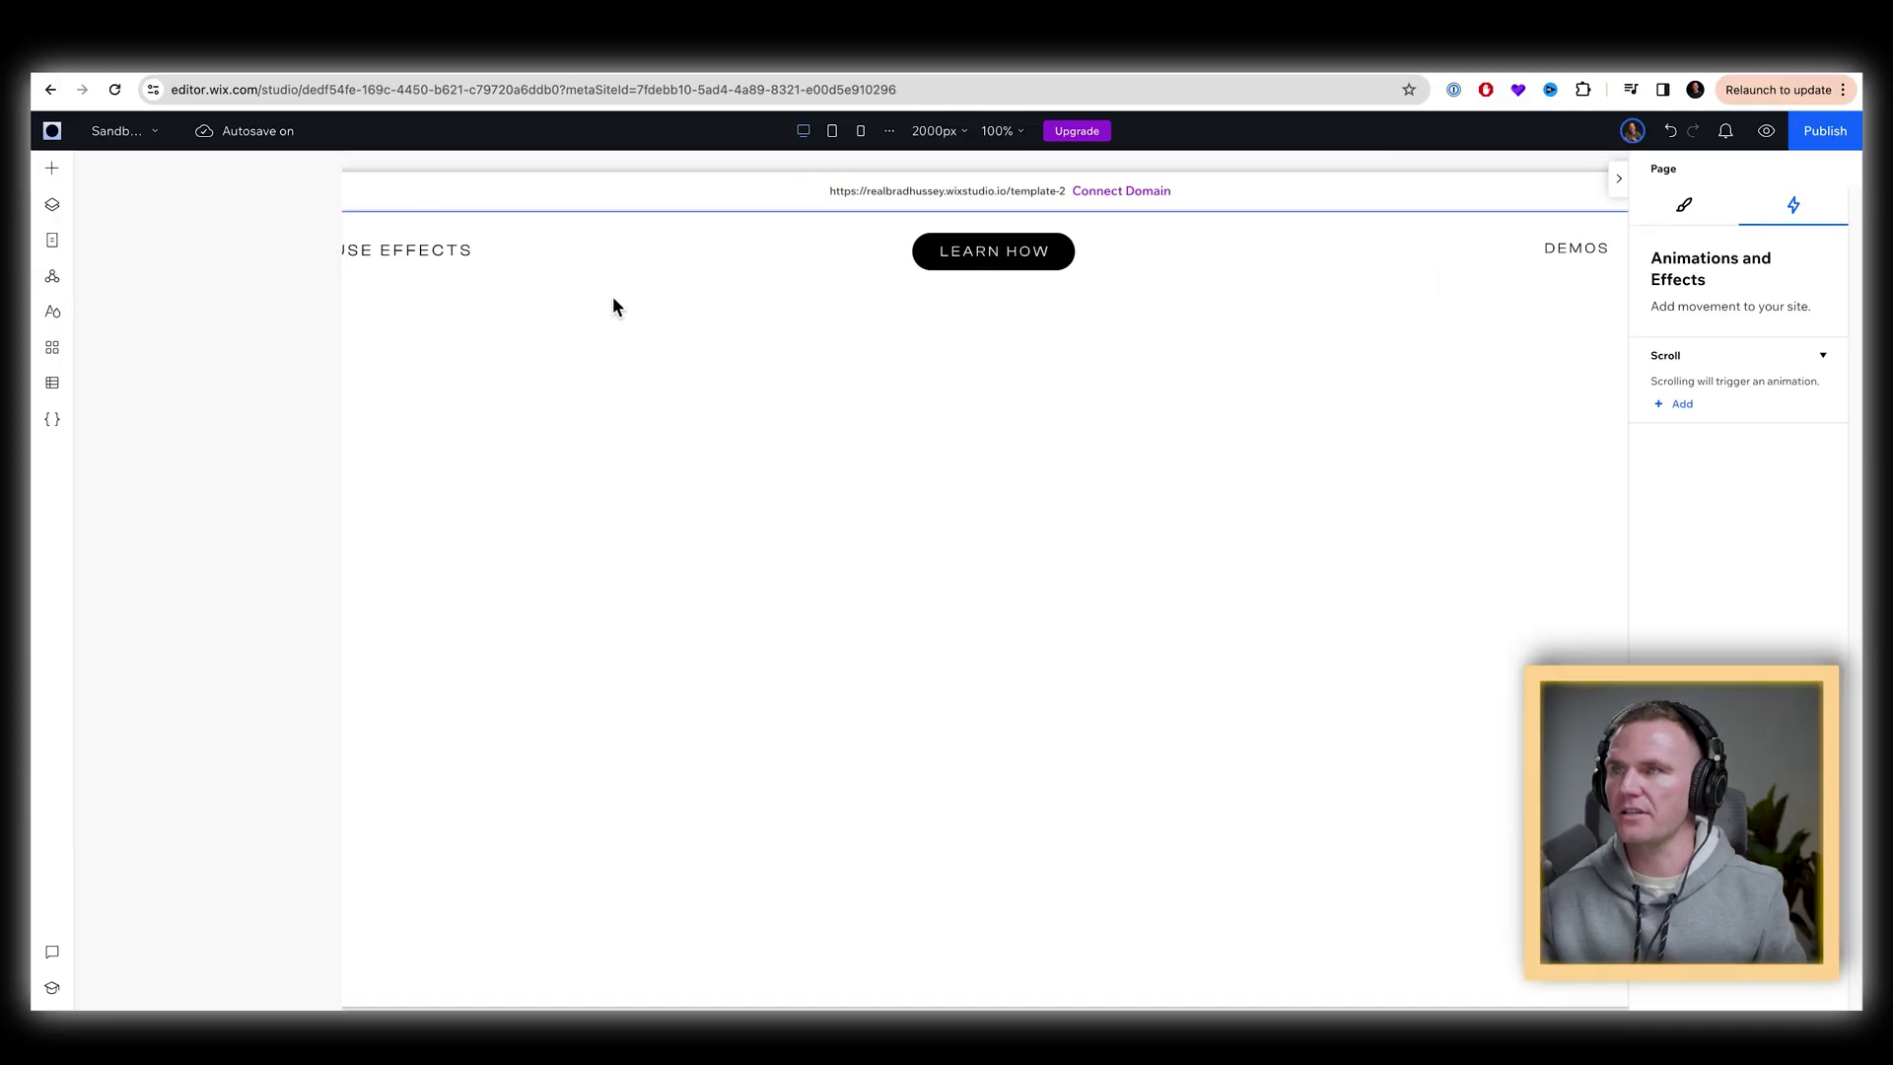
# - Drag the Sandbox 2 farm scene from Mouse FX Workshop onto the page and bring the header to front
pyautogui.click(54, 170)
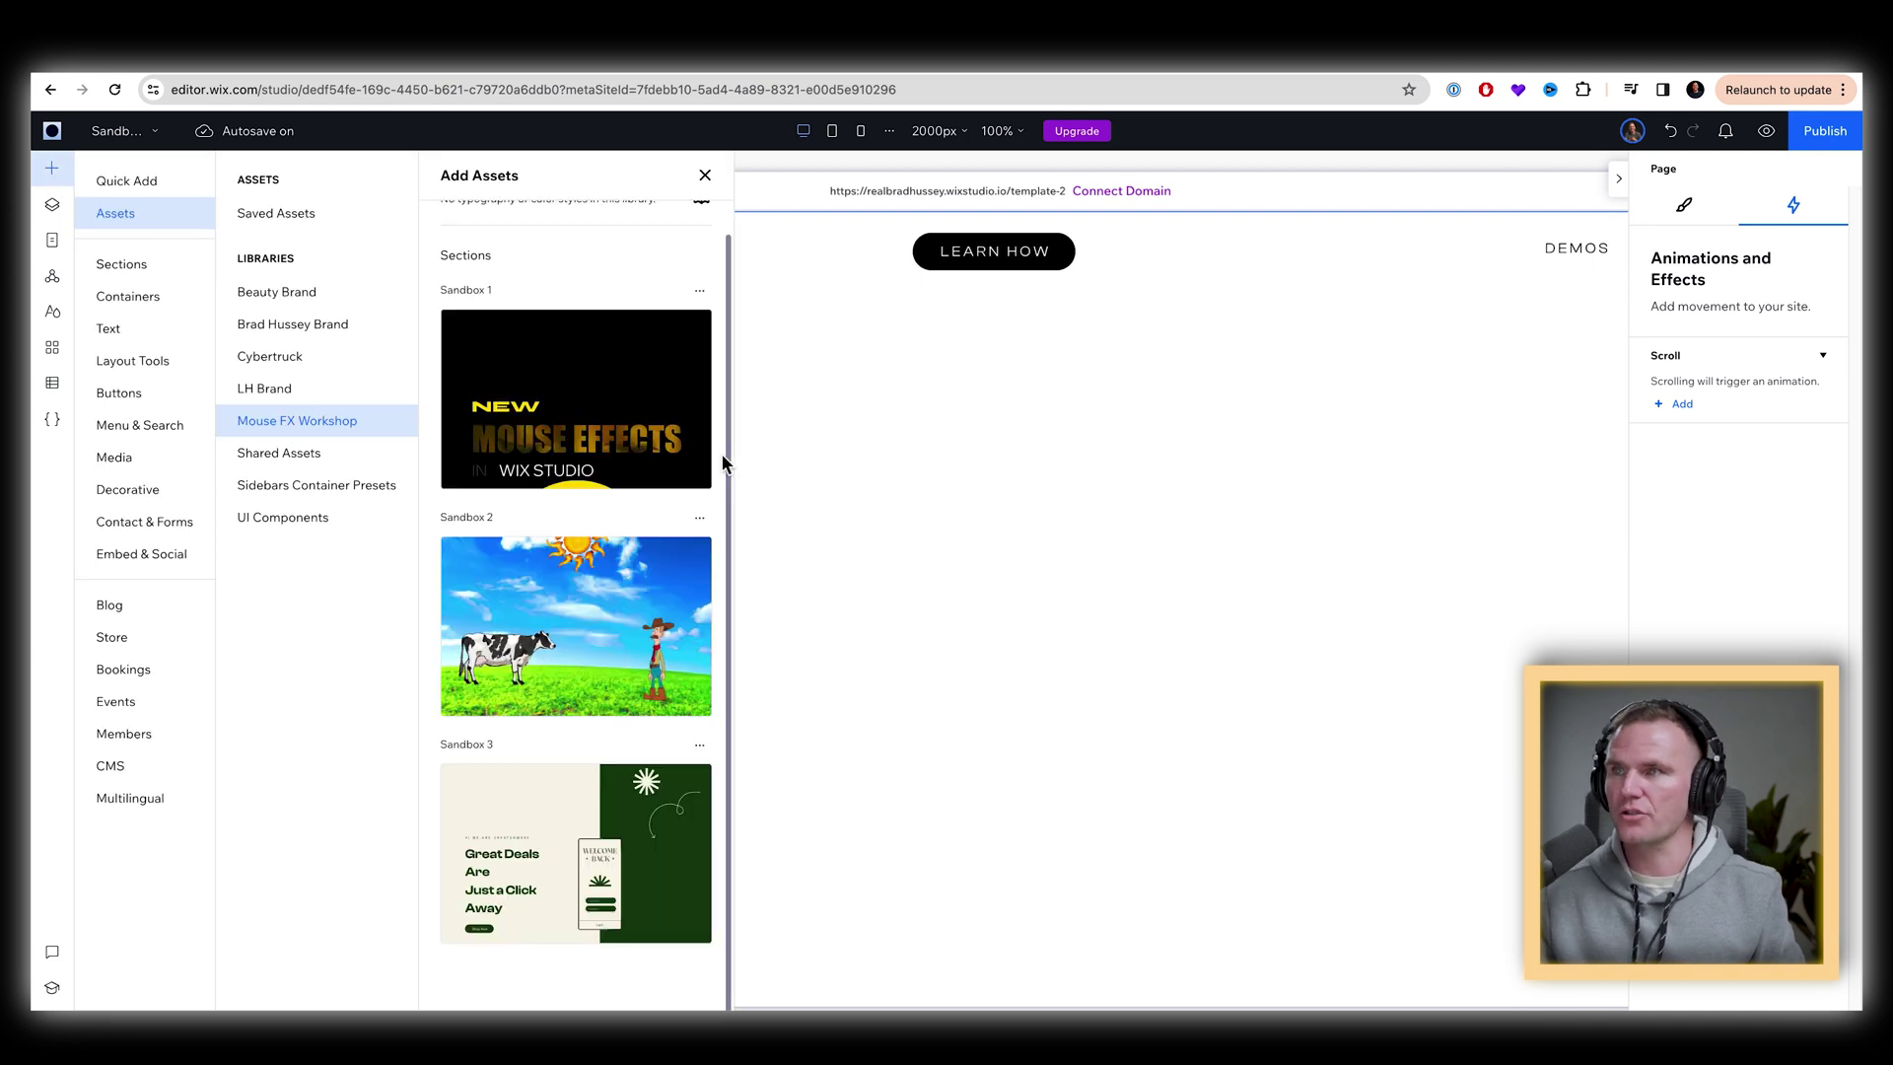
pyautogui.moveTo(582, 626); pyautogui.dragTo(1044, 561)
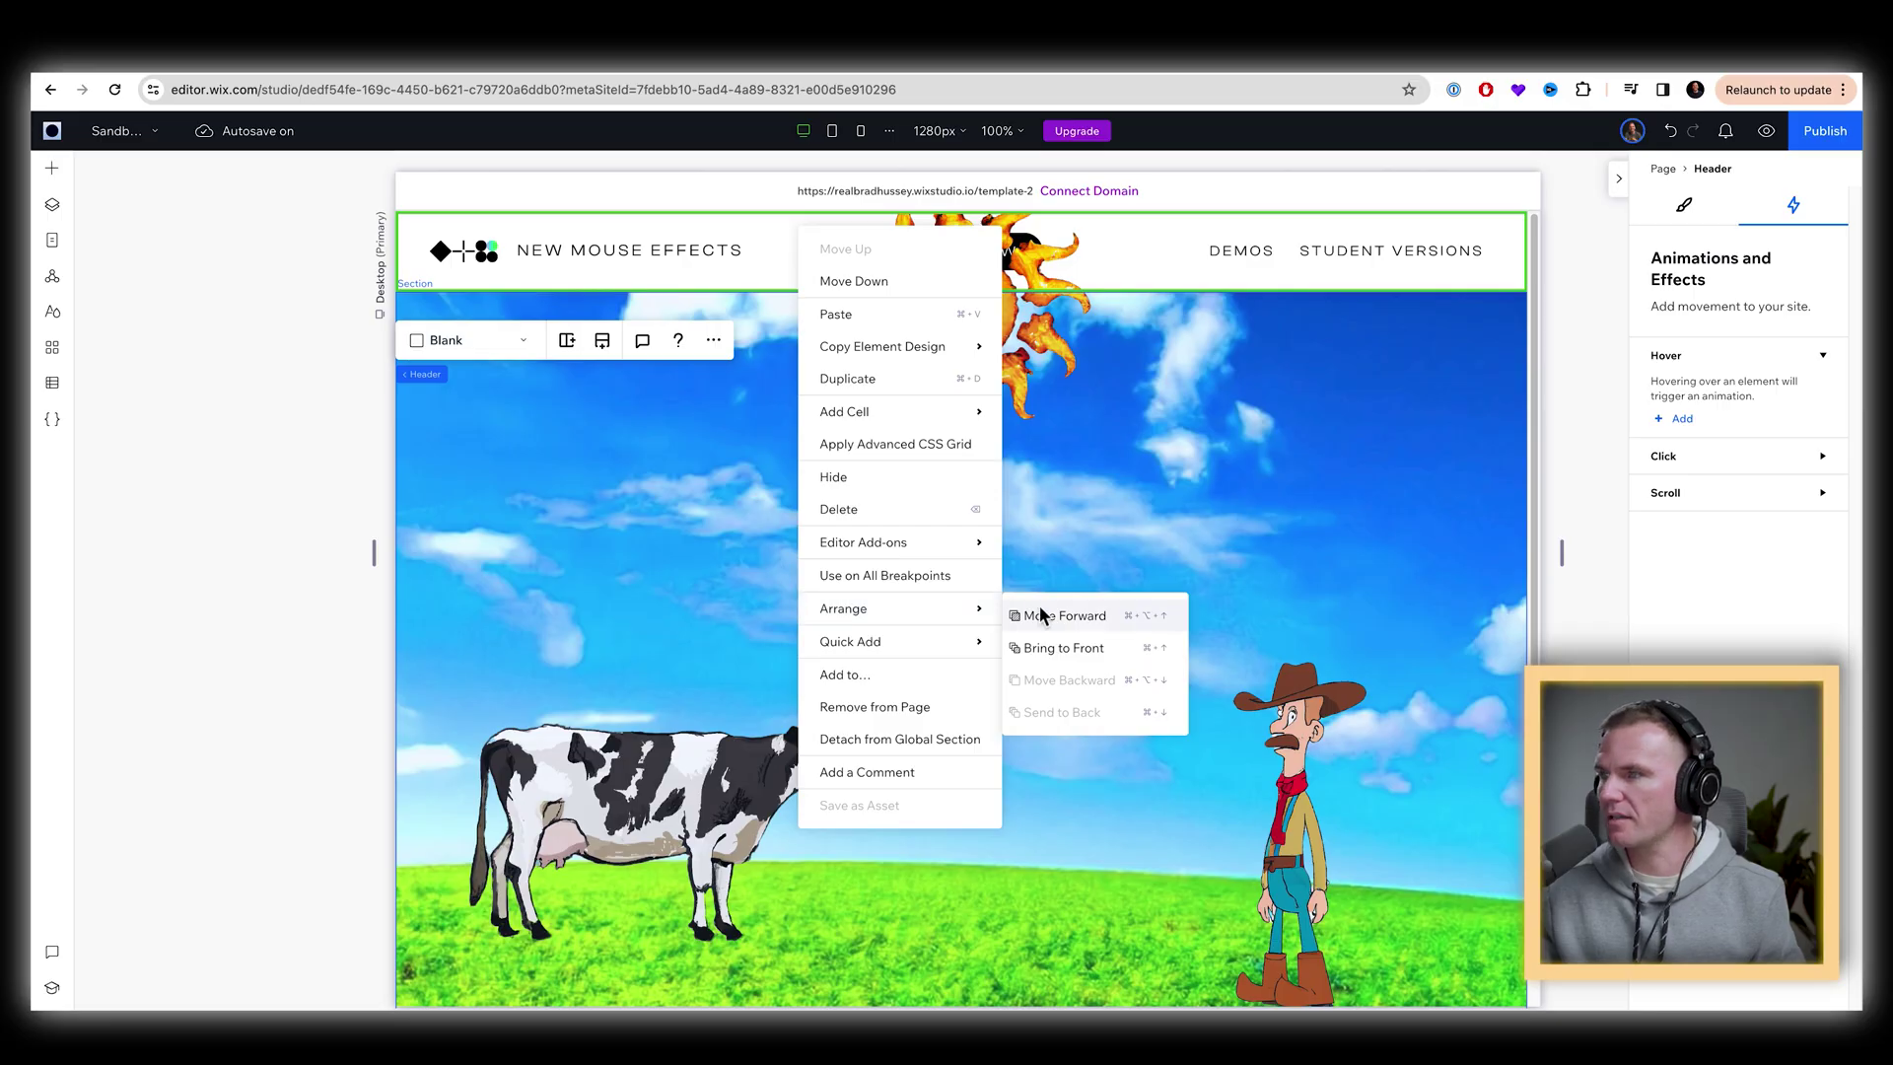
pyautogui.click(1097, 649)
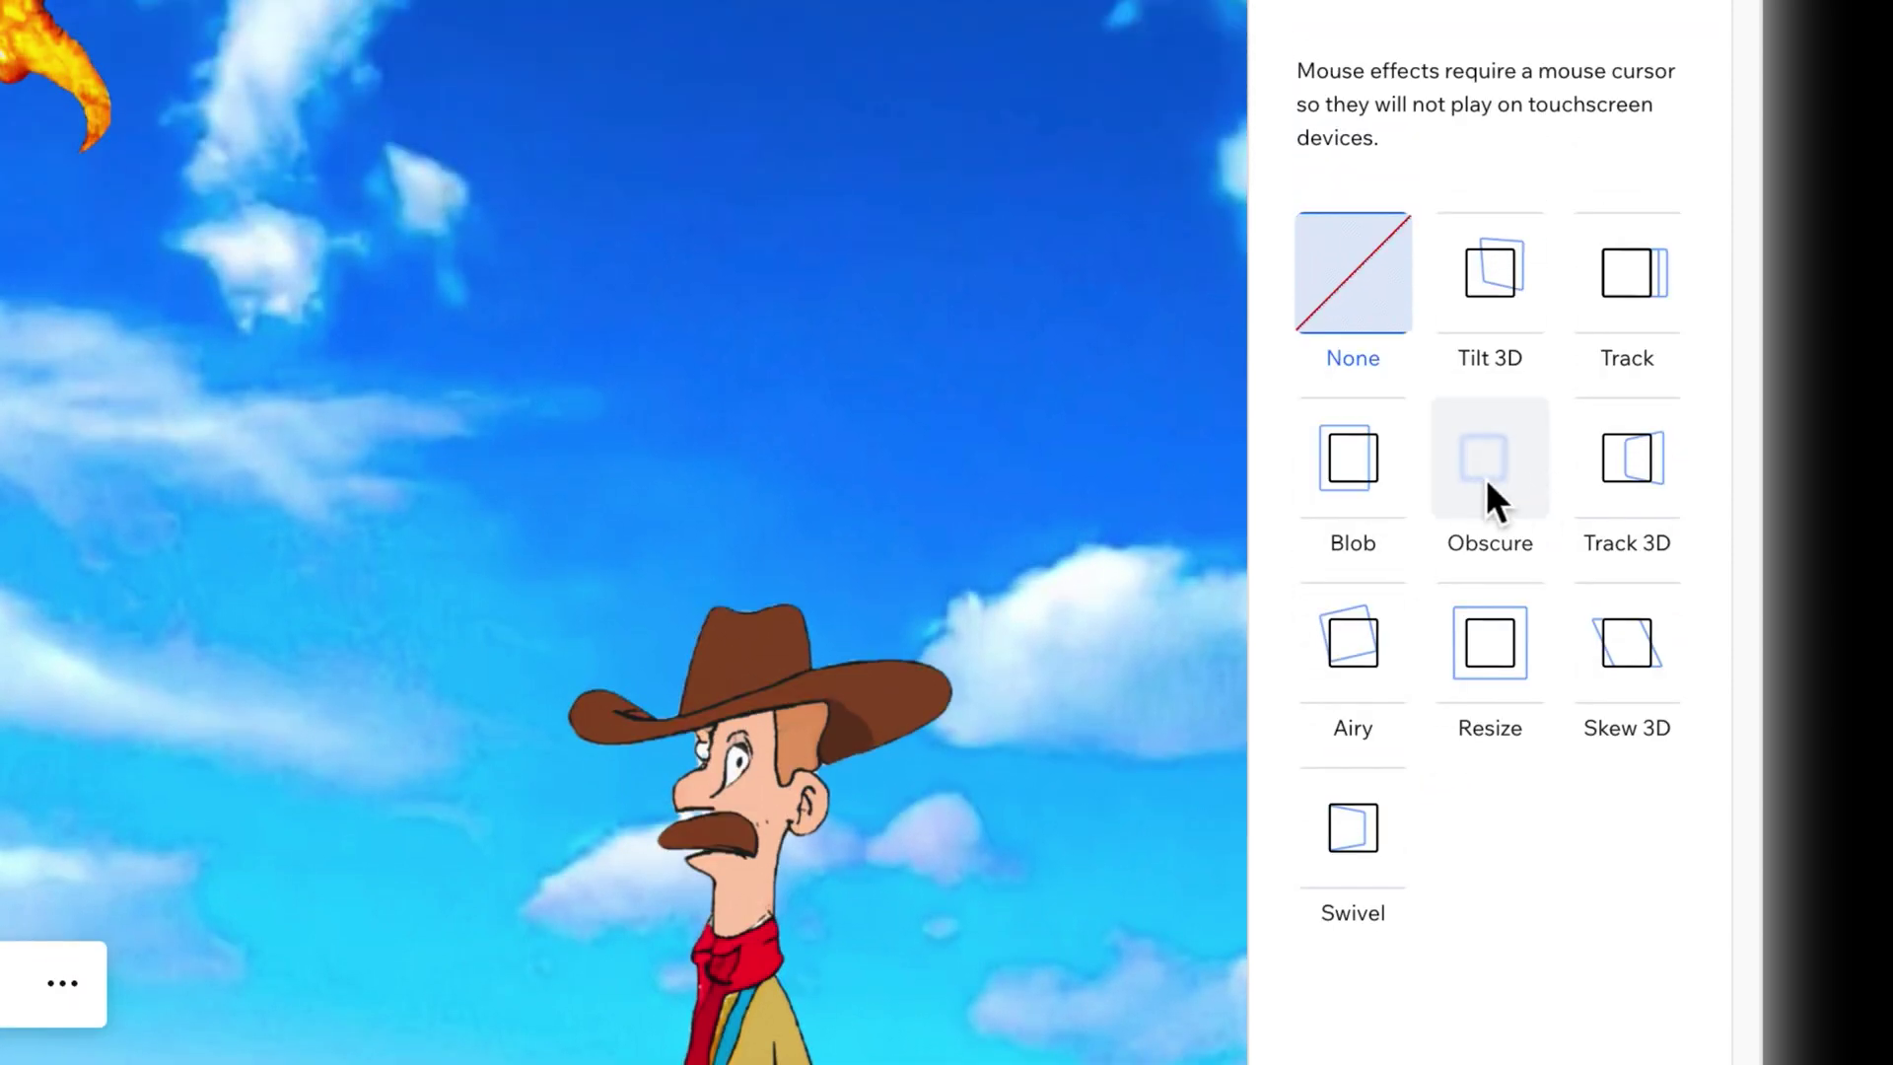
# - Give the cow an inverted Track 3D effect with 75 px distance and perspective lowered to 2.4
pyautogui.click(1635, 490)
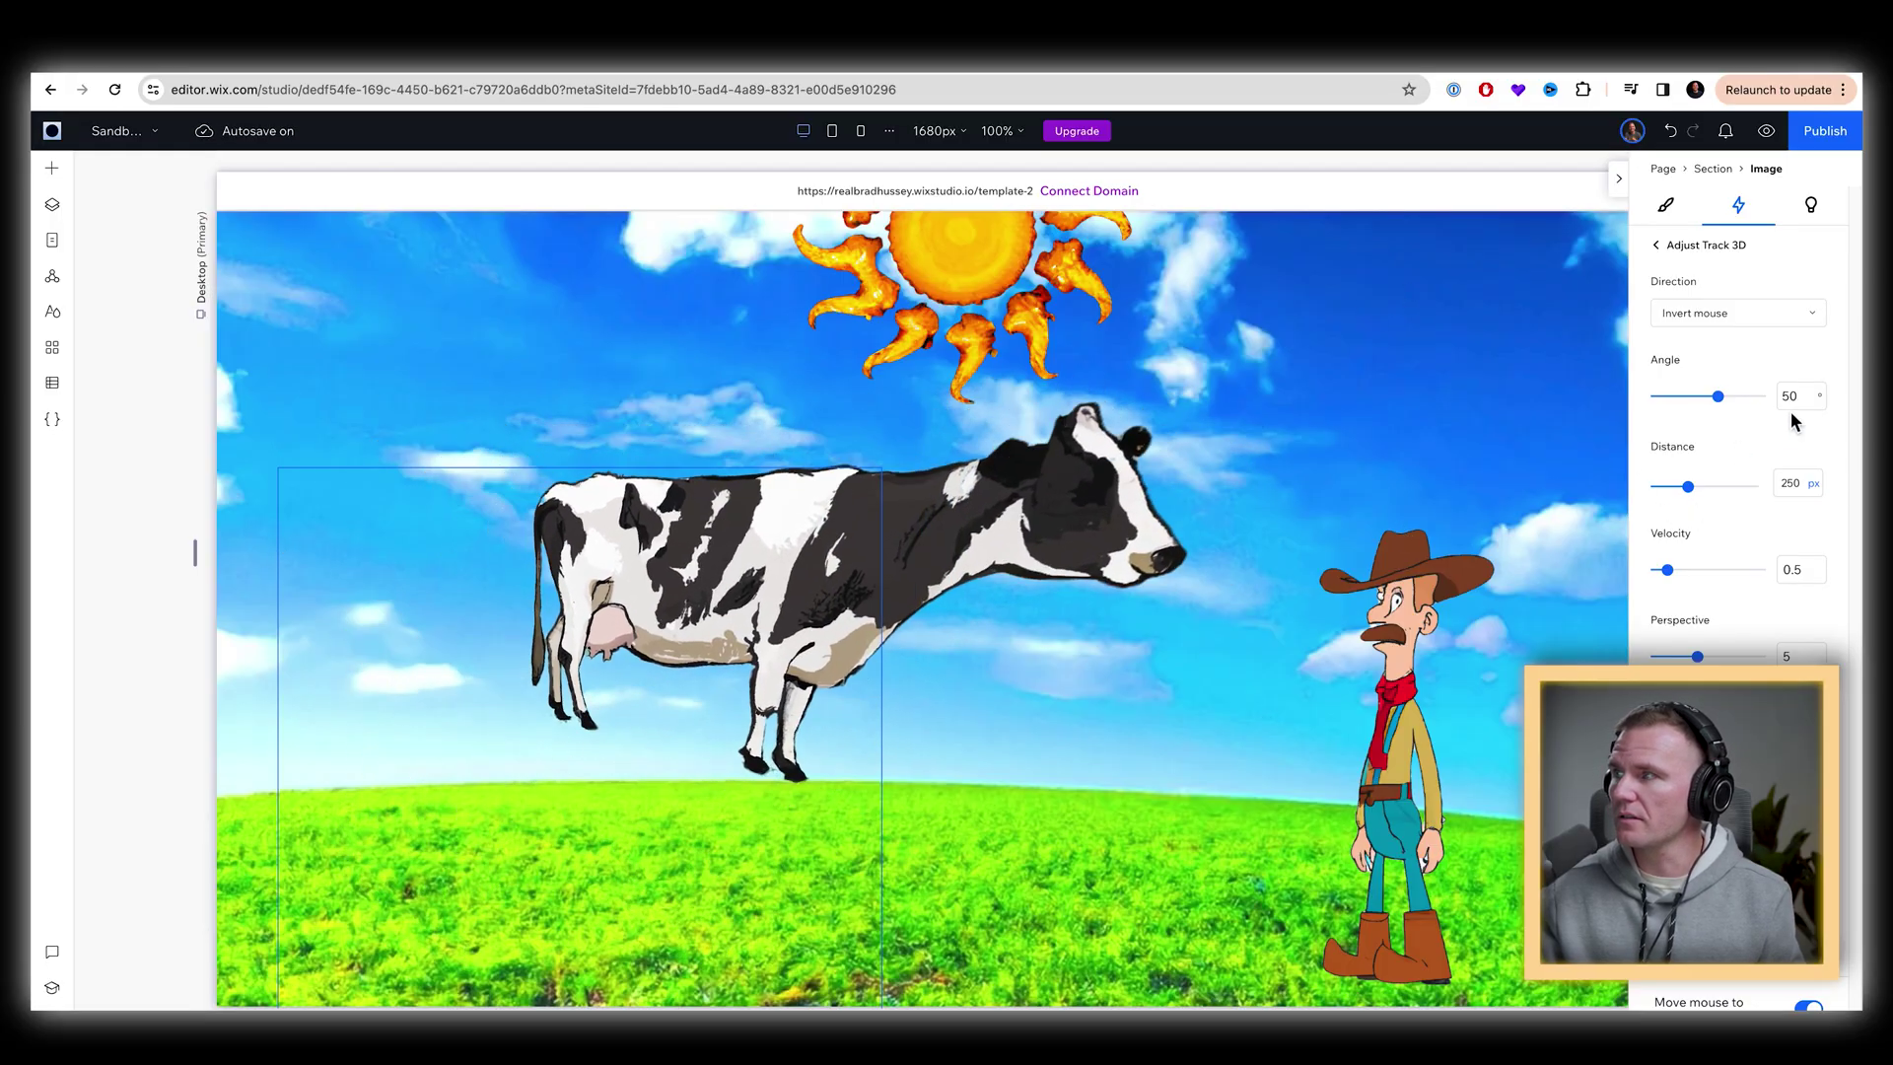
pyautogui.click(1666, 490)
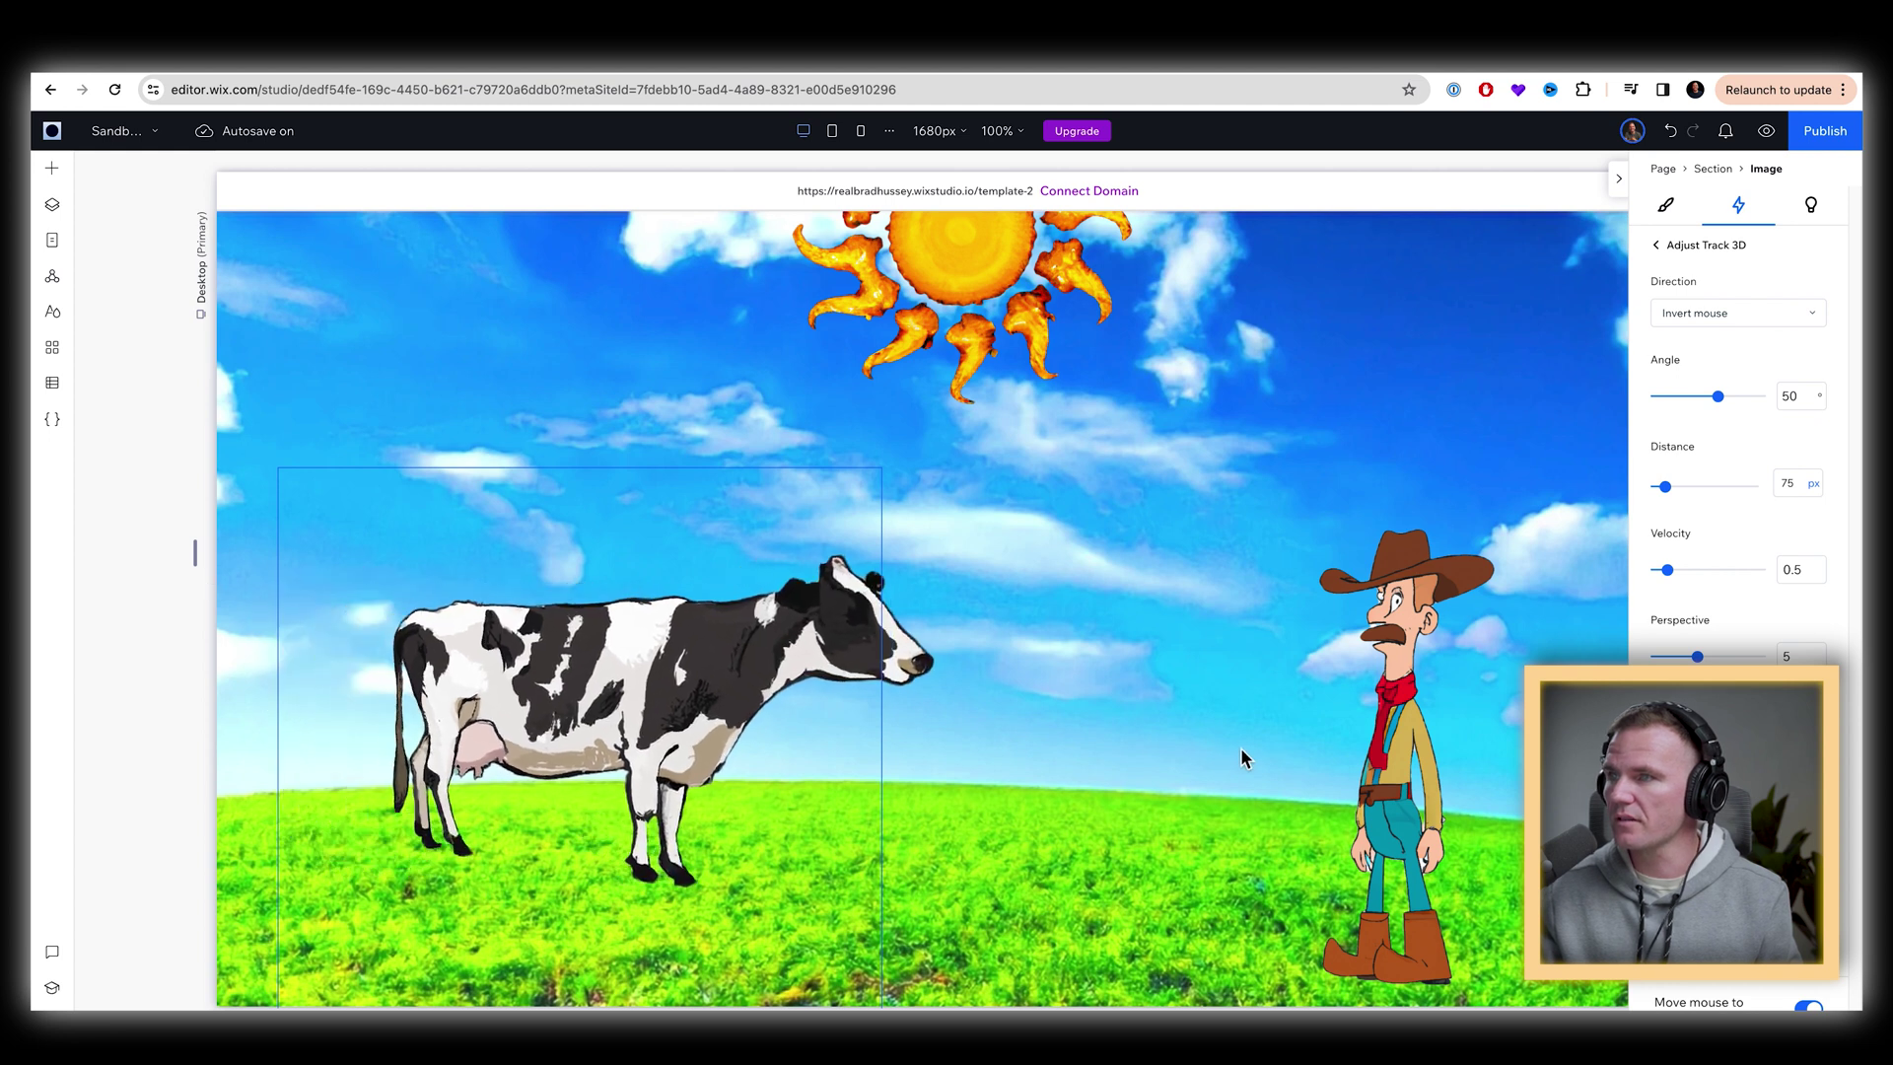
pyautogui.moveTo(1679, 657); pyautogui.dragTo(1745, 657)
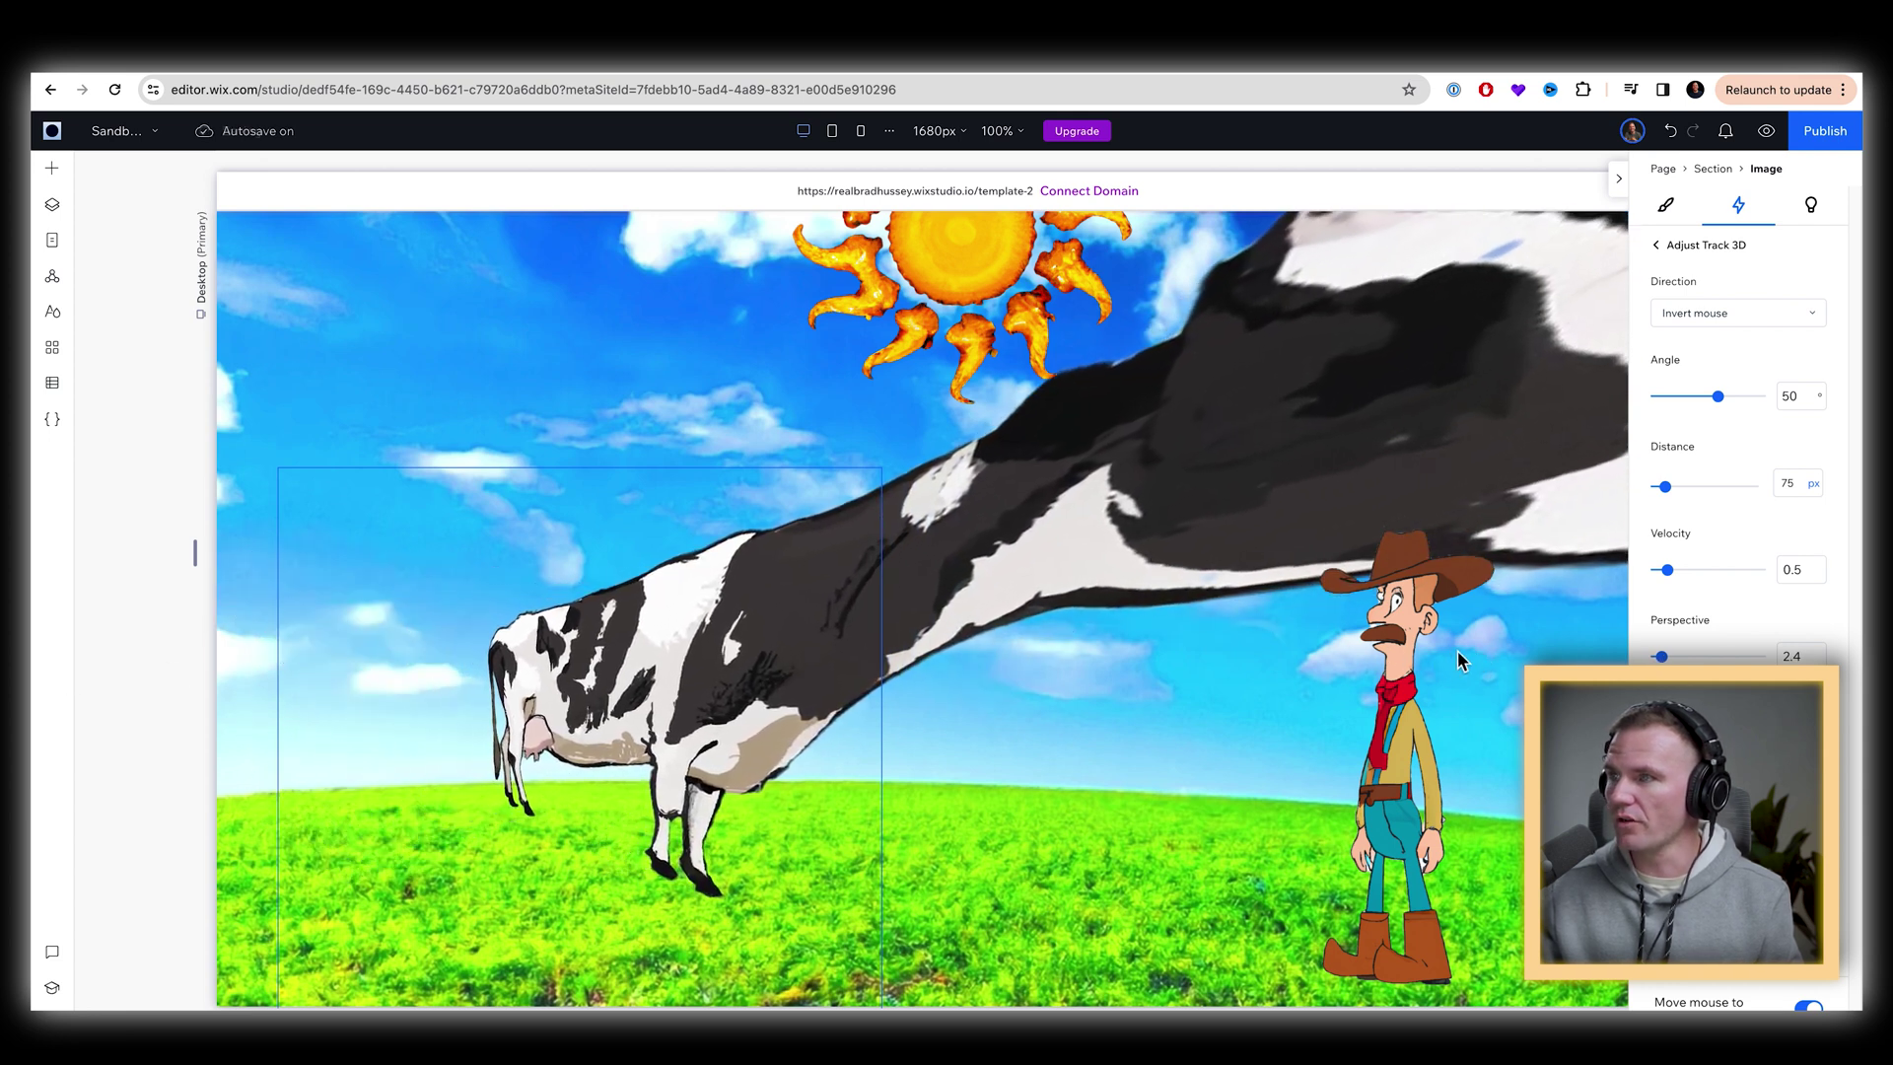
pyautogui.click(1417, 697)
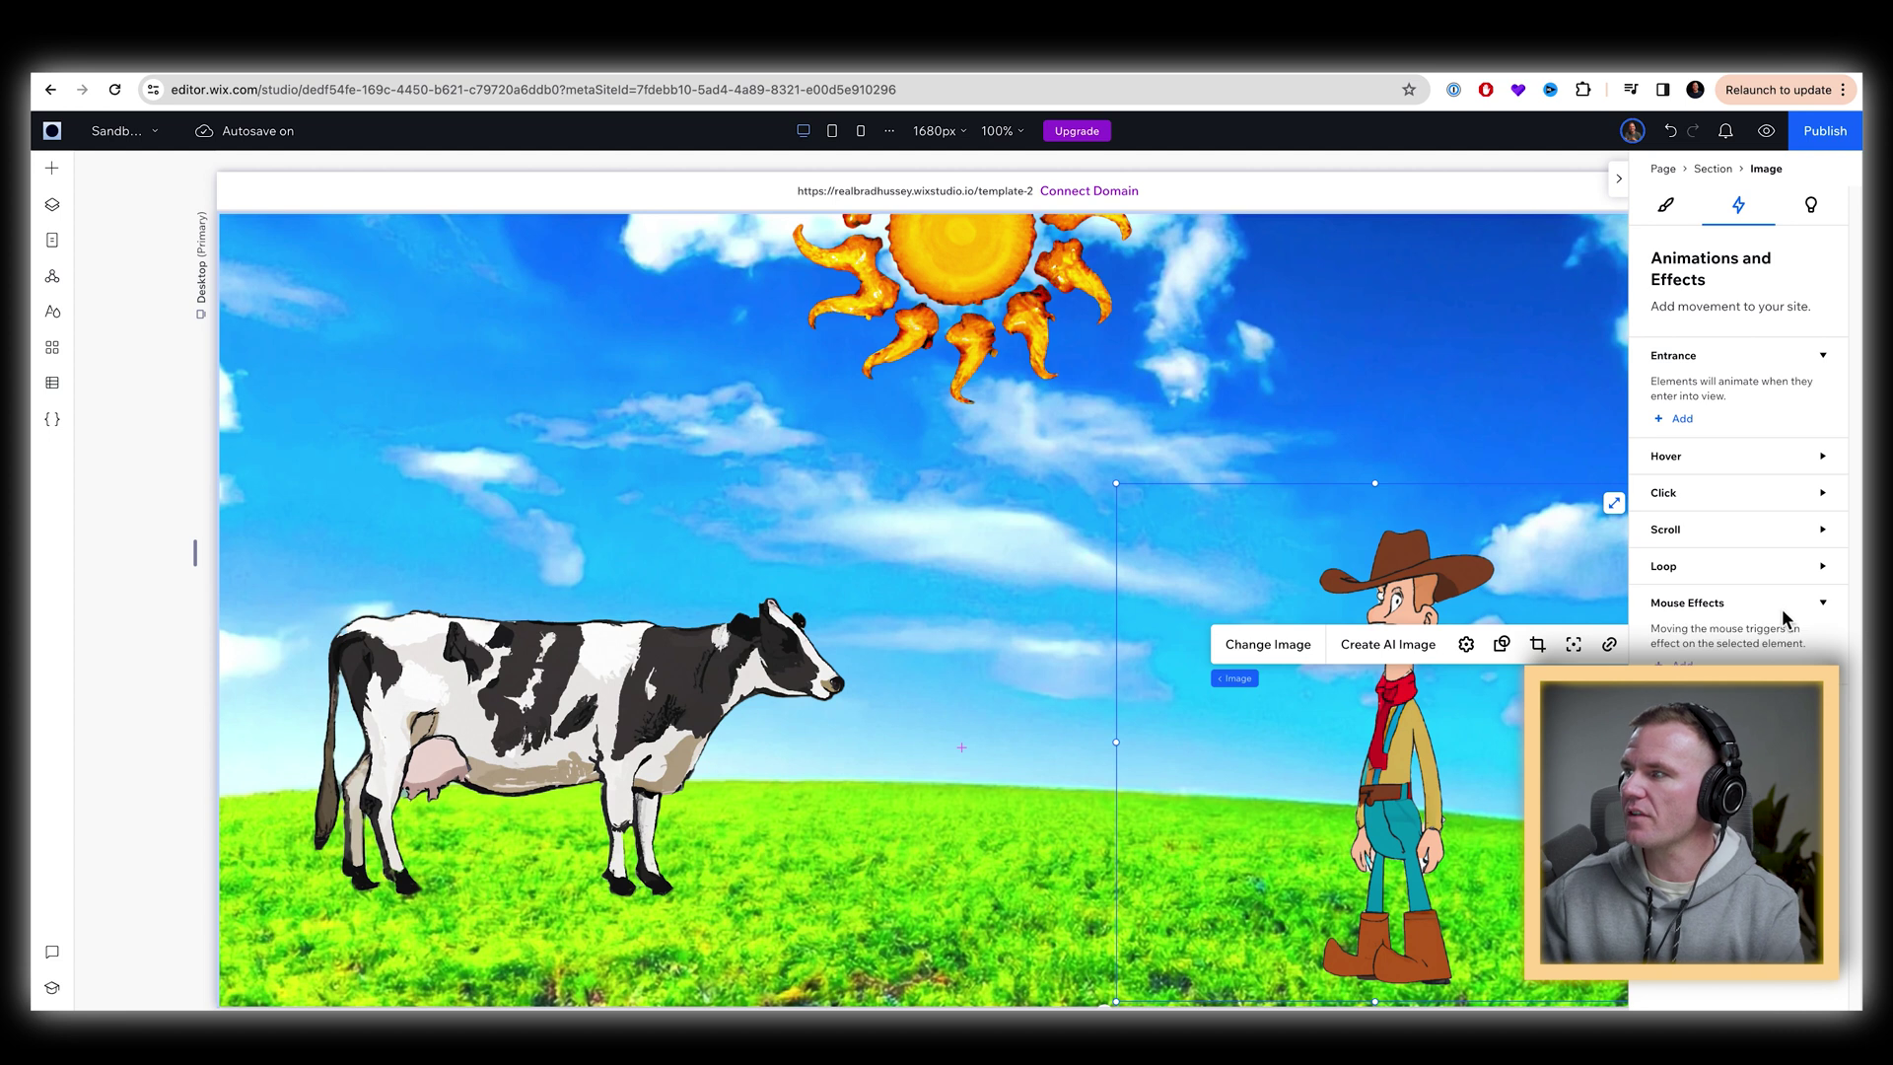
# - Give the cowboy an Airy effect following the mouse with a 600 px distance
pyautogui.click(1678, 665)
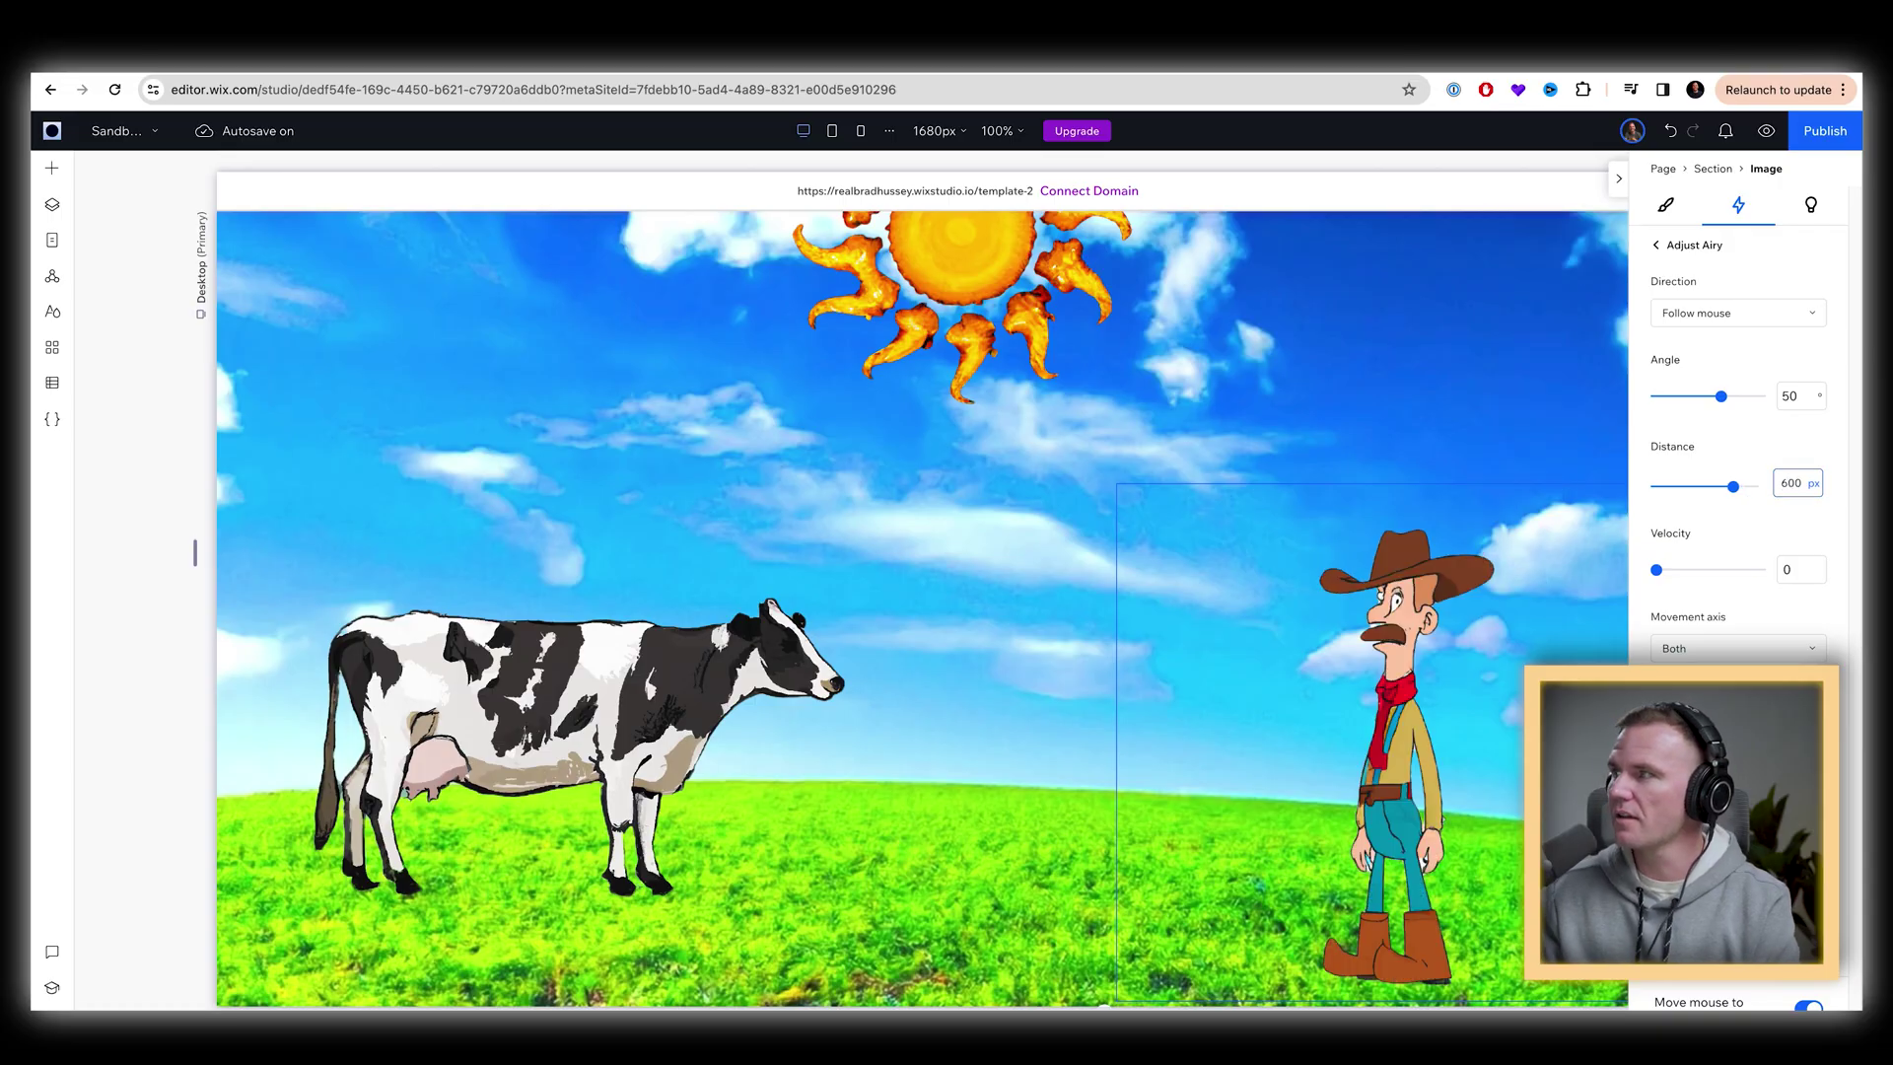
pyautogui.press('Return')
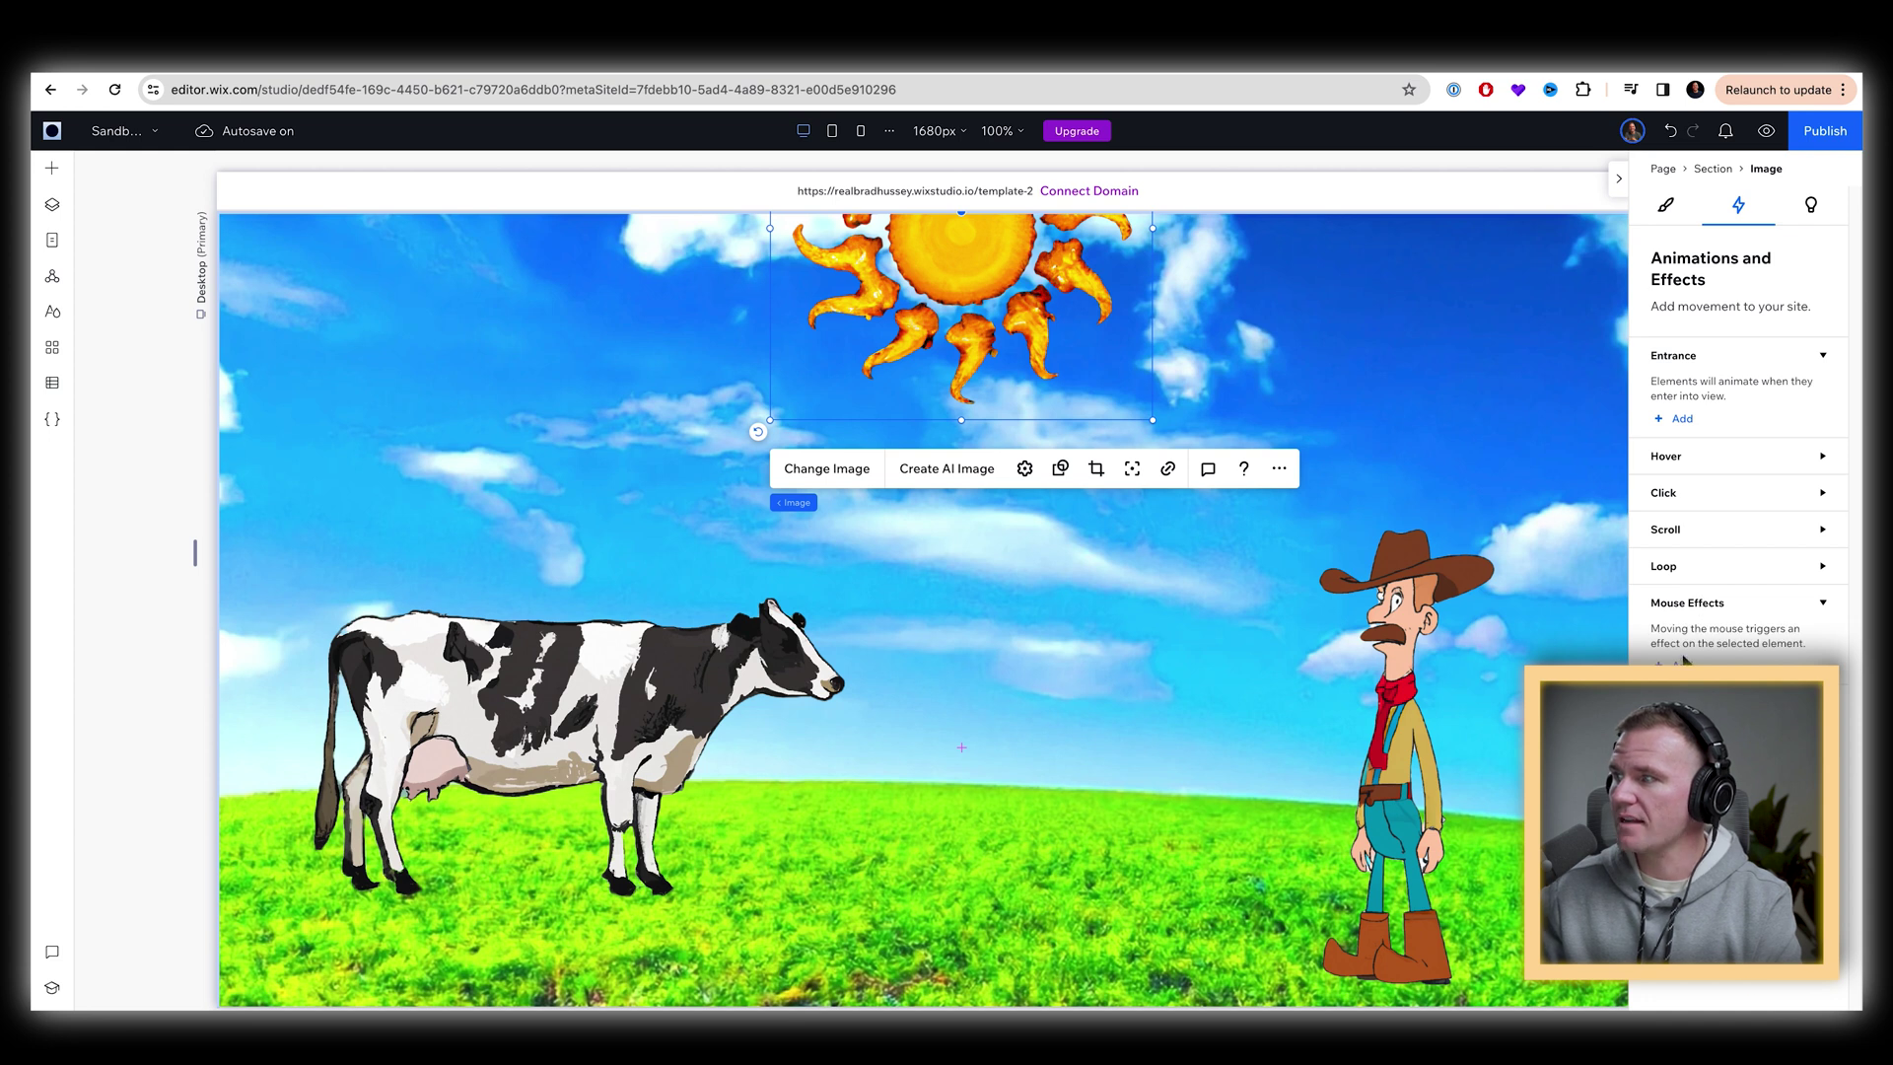
# - Apply an Airy mouse effect to the sun, keeping the Follow mouse direction
pyautogui.click(1682, 663)
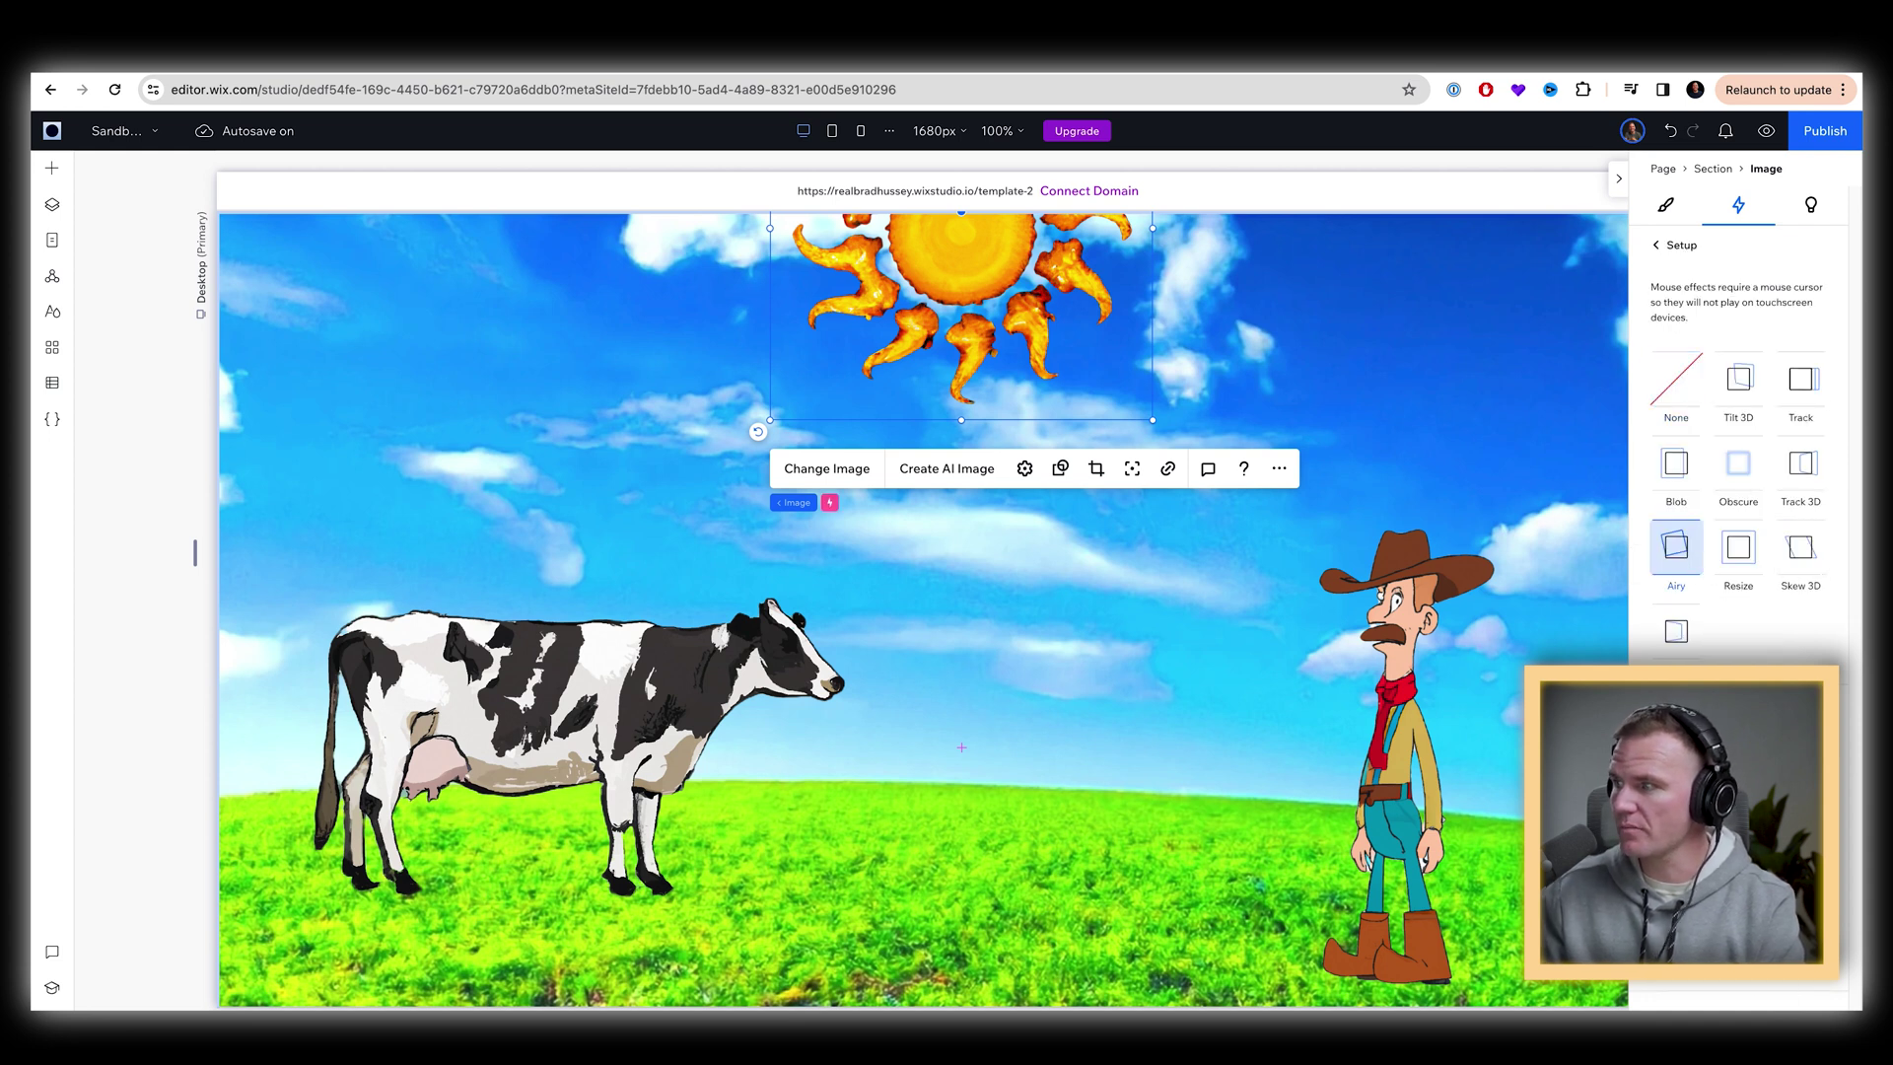
pyautogui.click(1675, 547)
pyautogui.press('Escape')
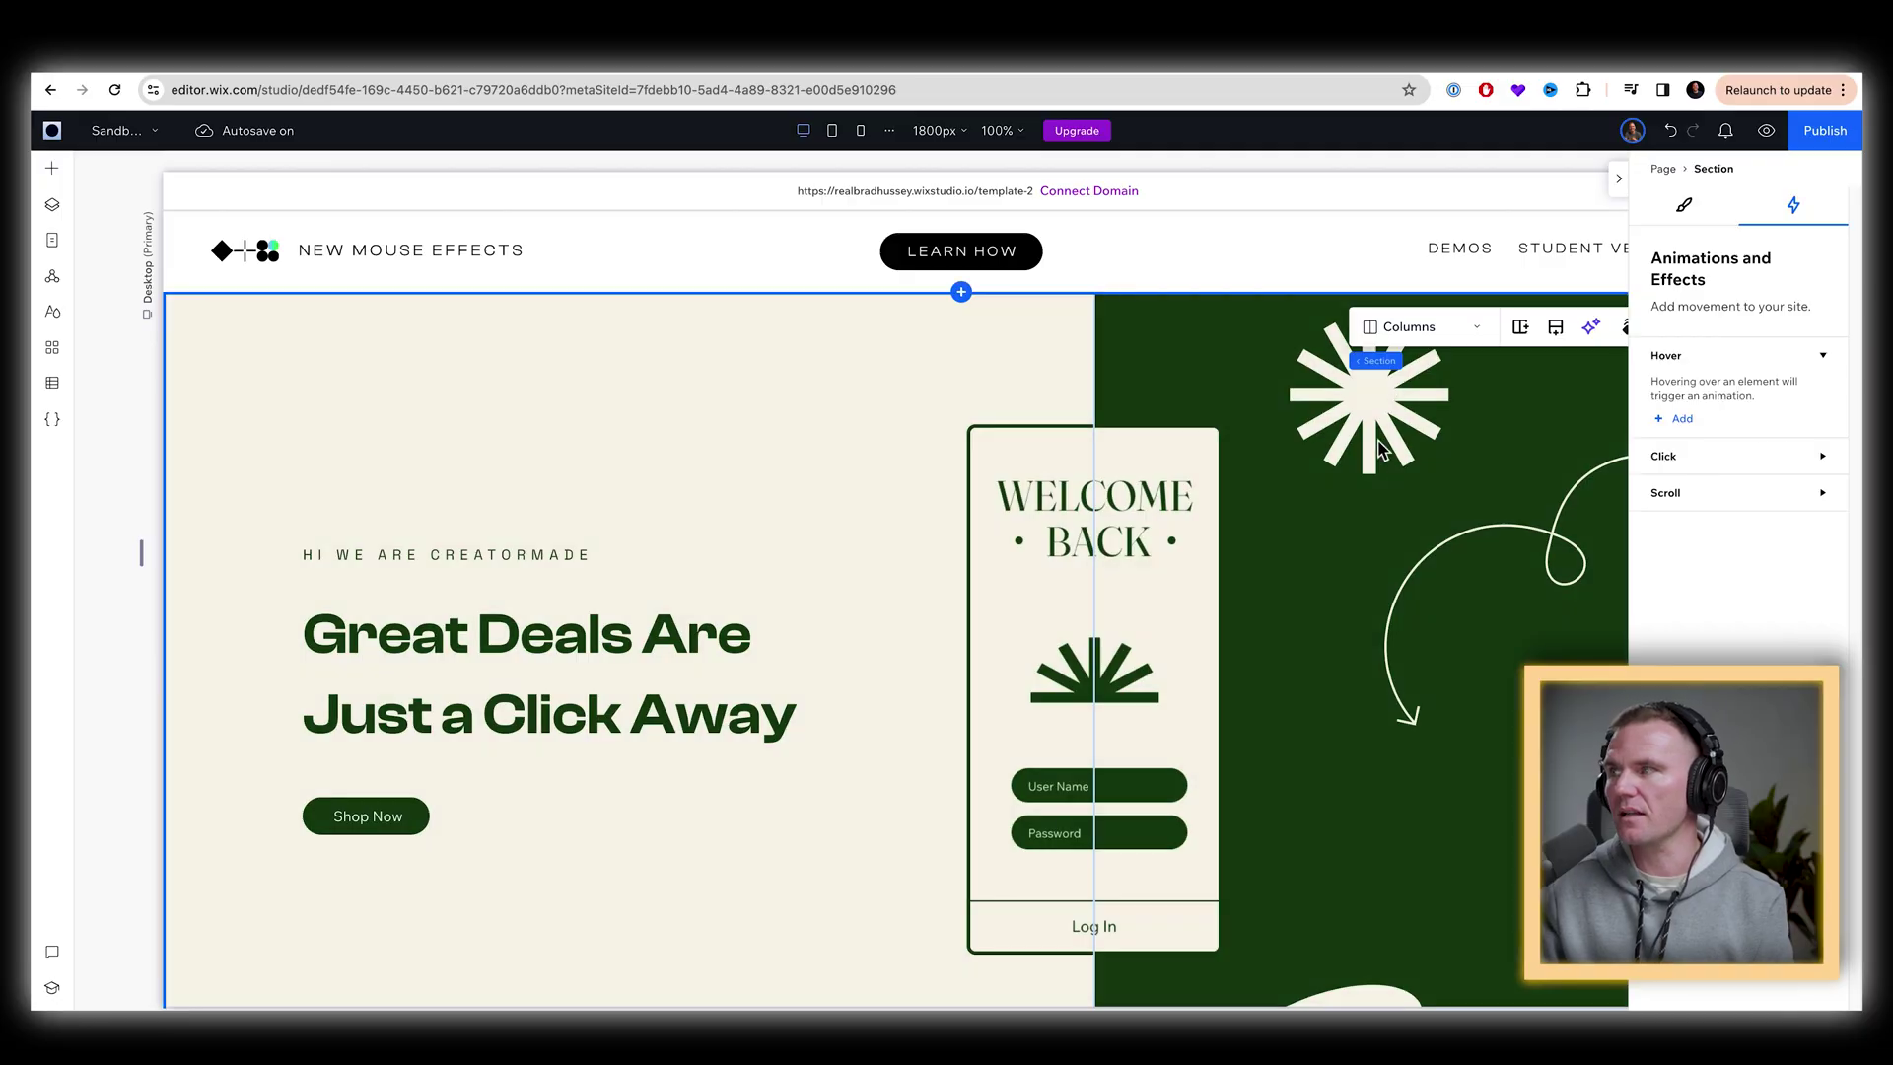
# - Select the white starburst and give it an Obscure mouse effect that follows the mouse
pyautogui.click(1396, 429)
pyautogui.click(1403, 444)
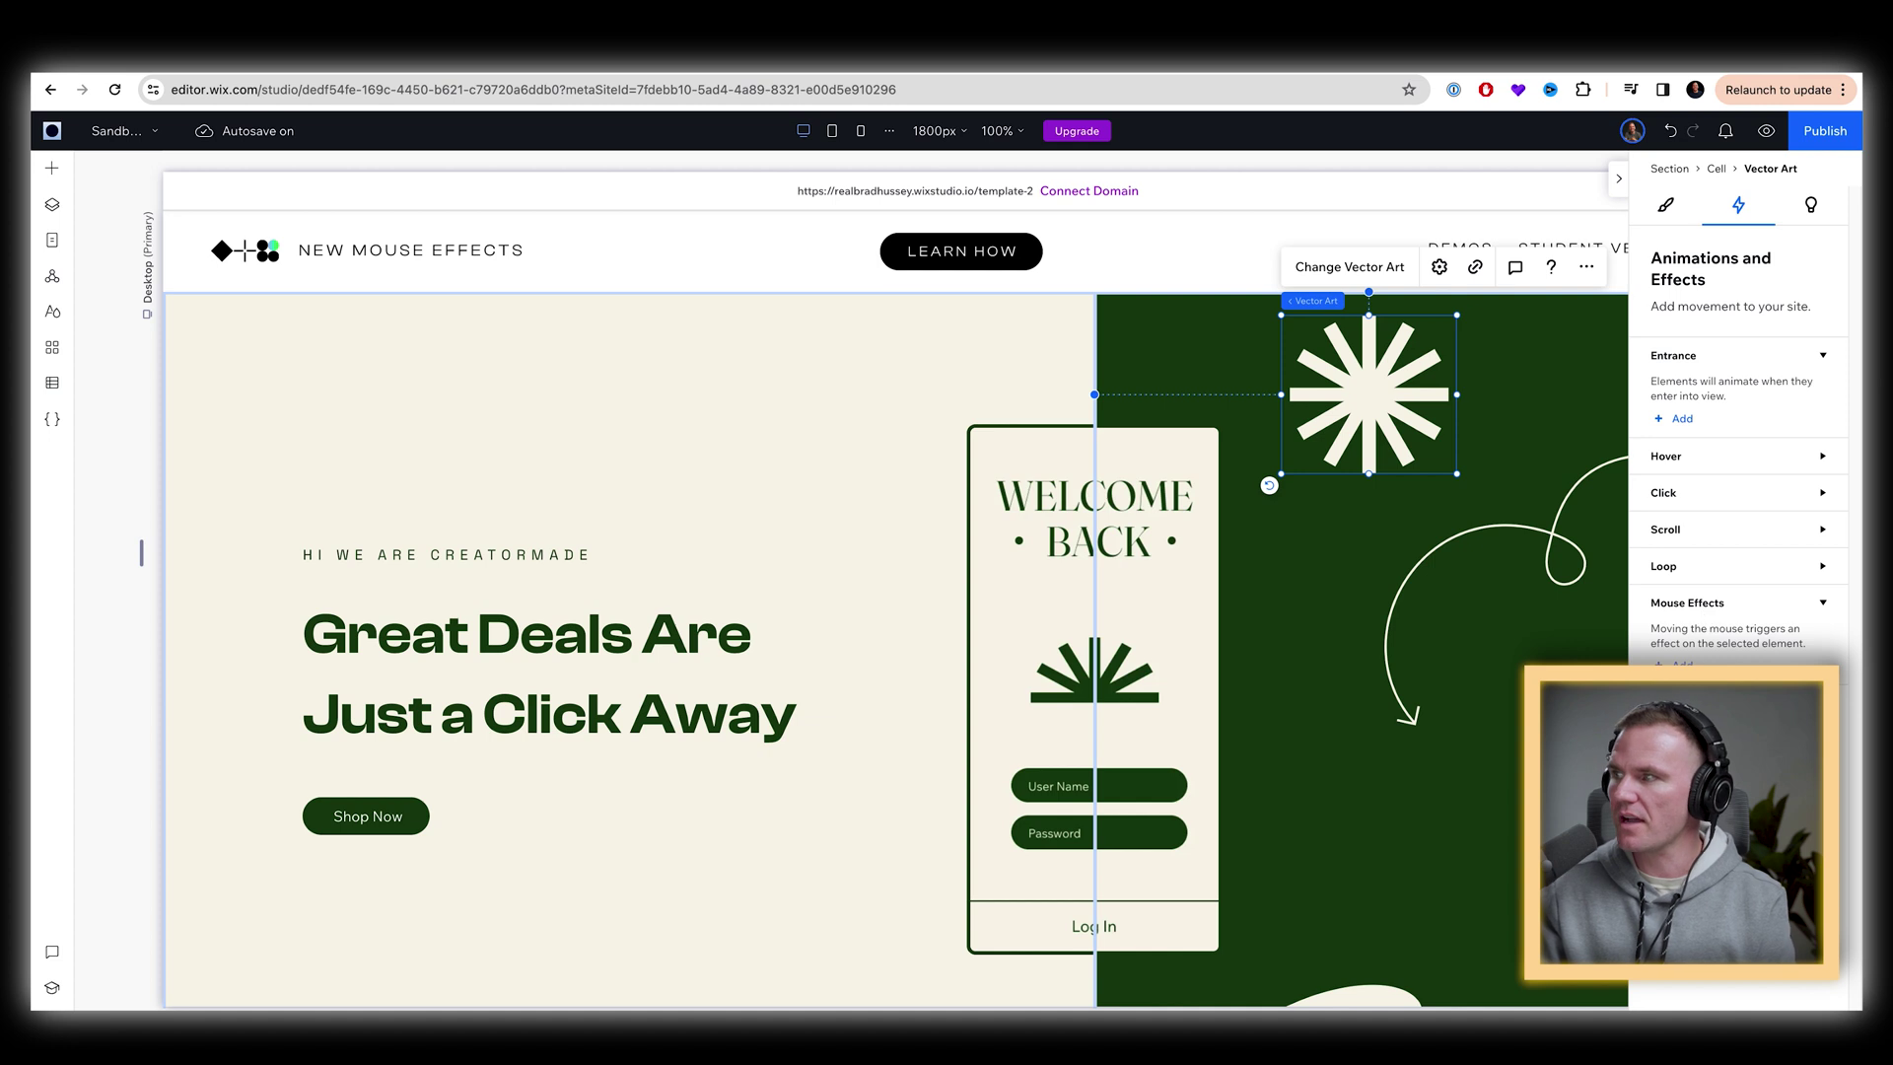
pyautogui.click(1678, 664)
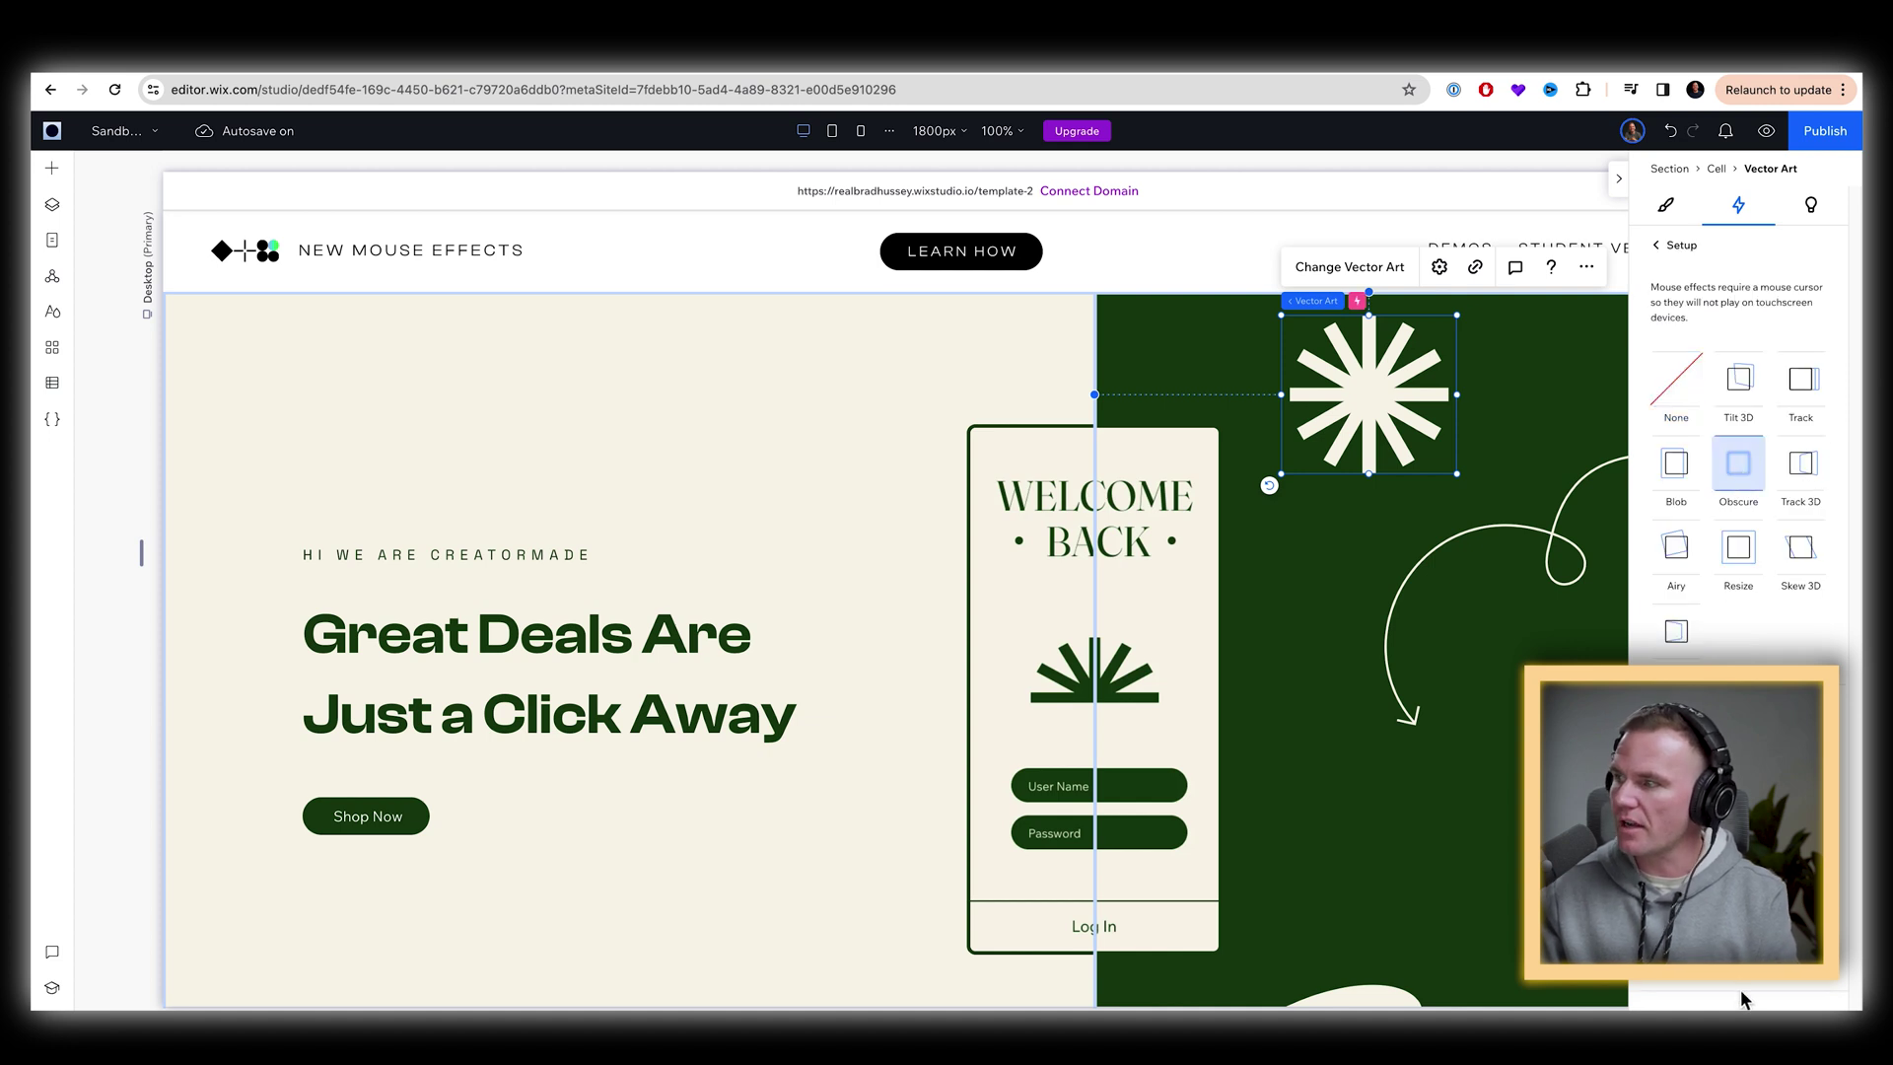
pyautogui.click(1738, 463)
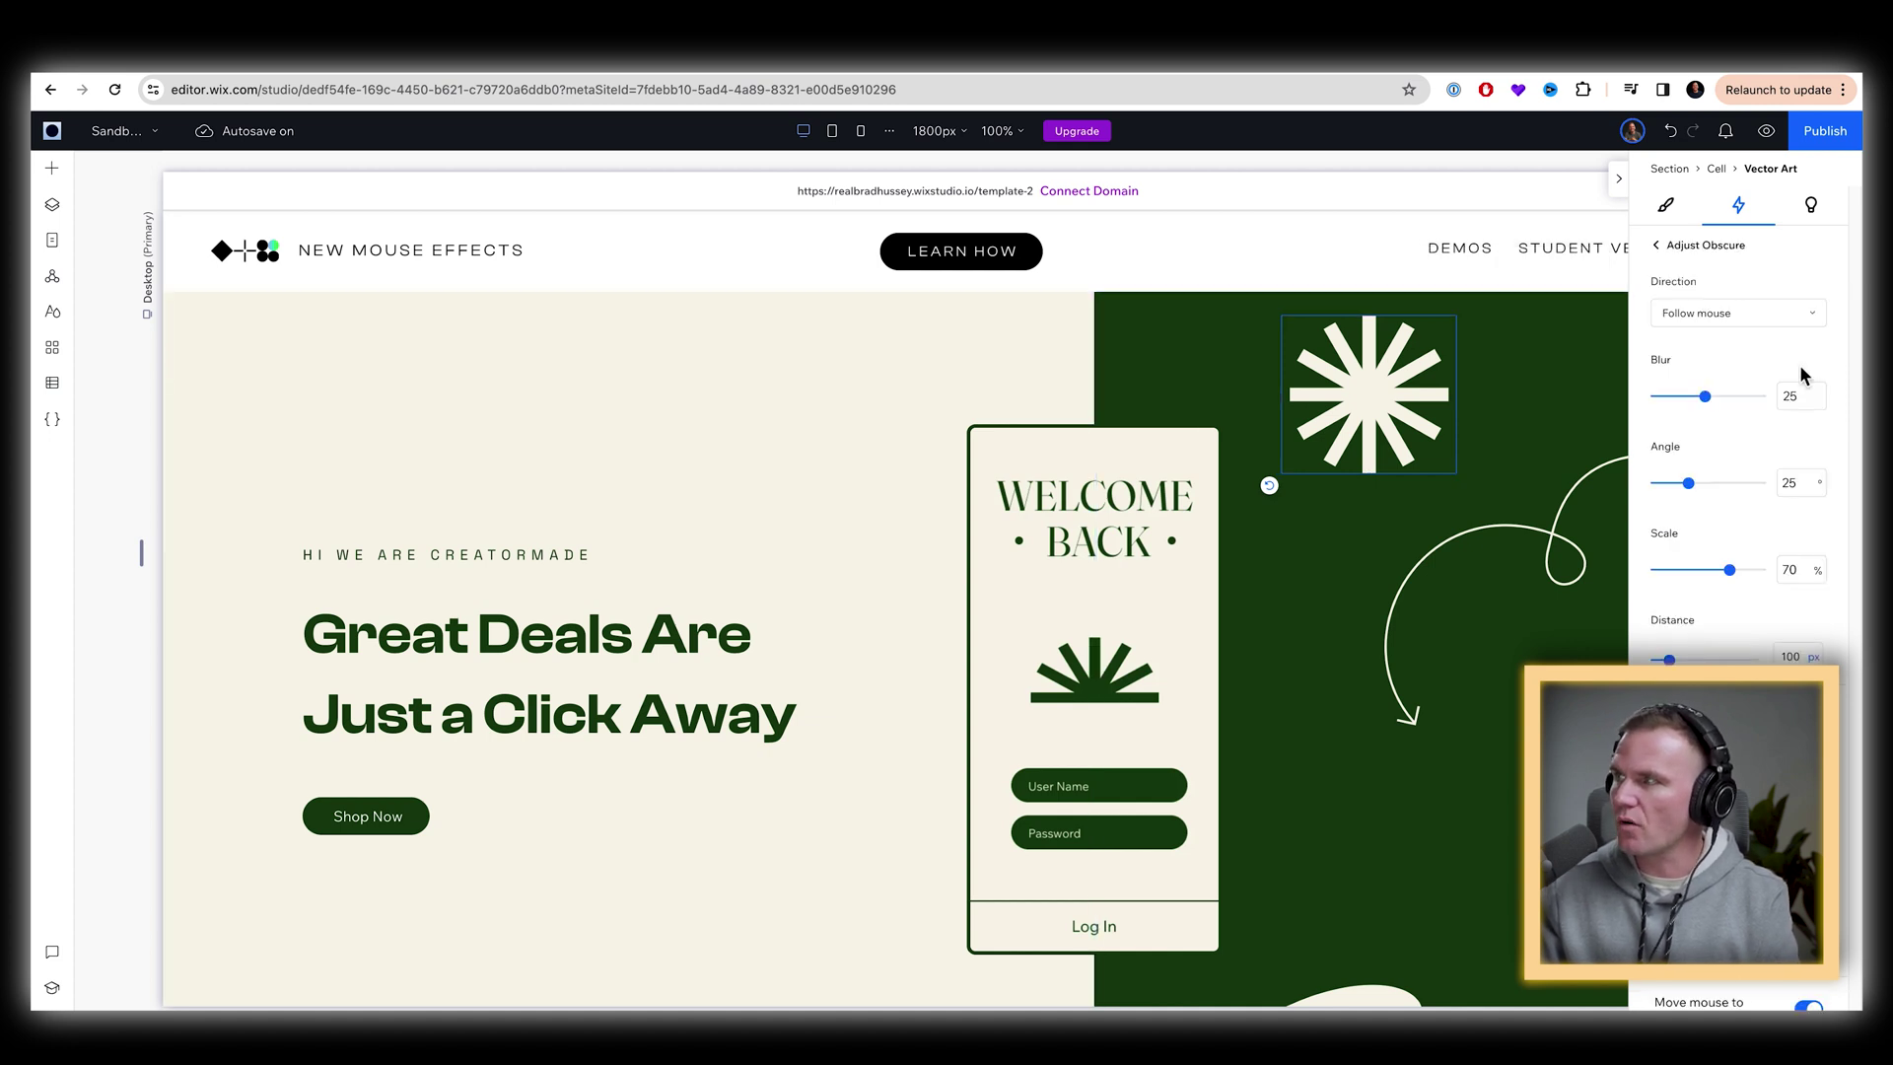
pyautogui.click(1753, 317)
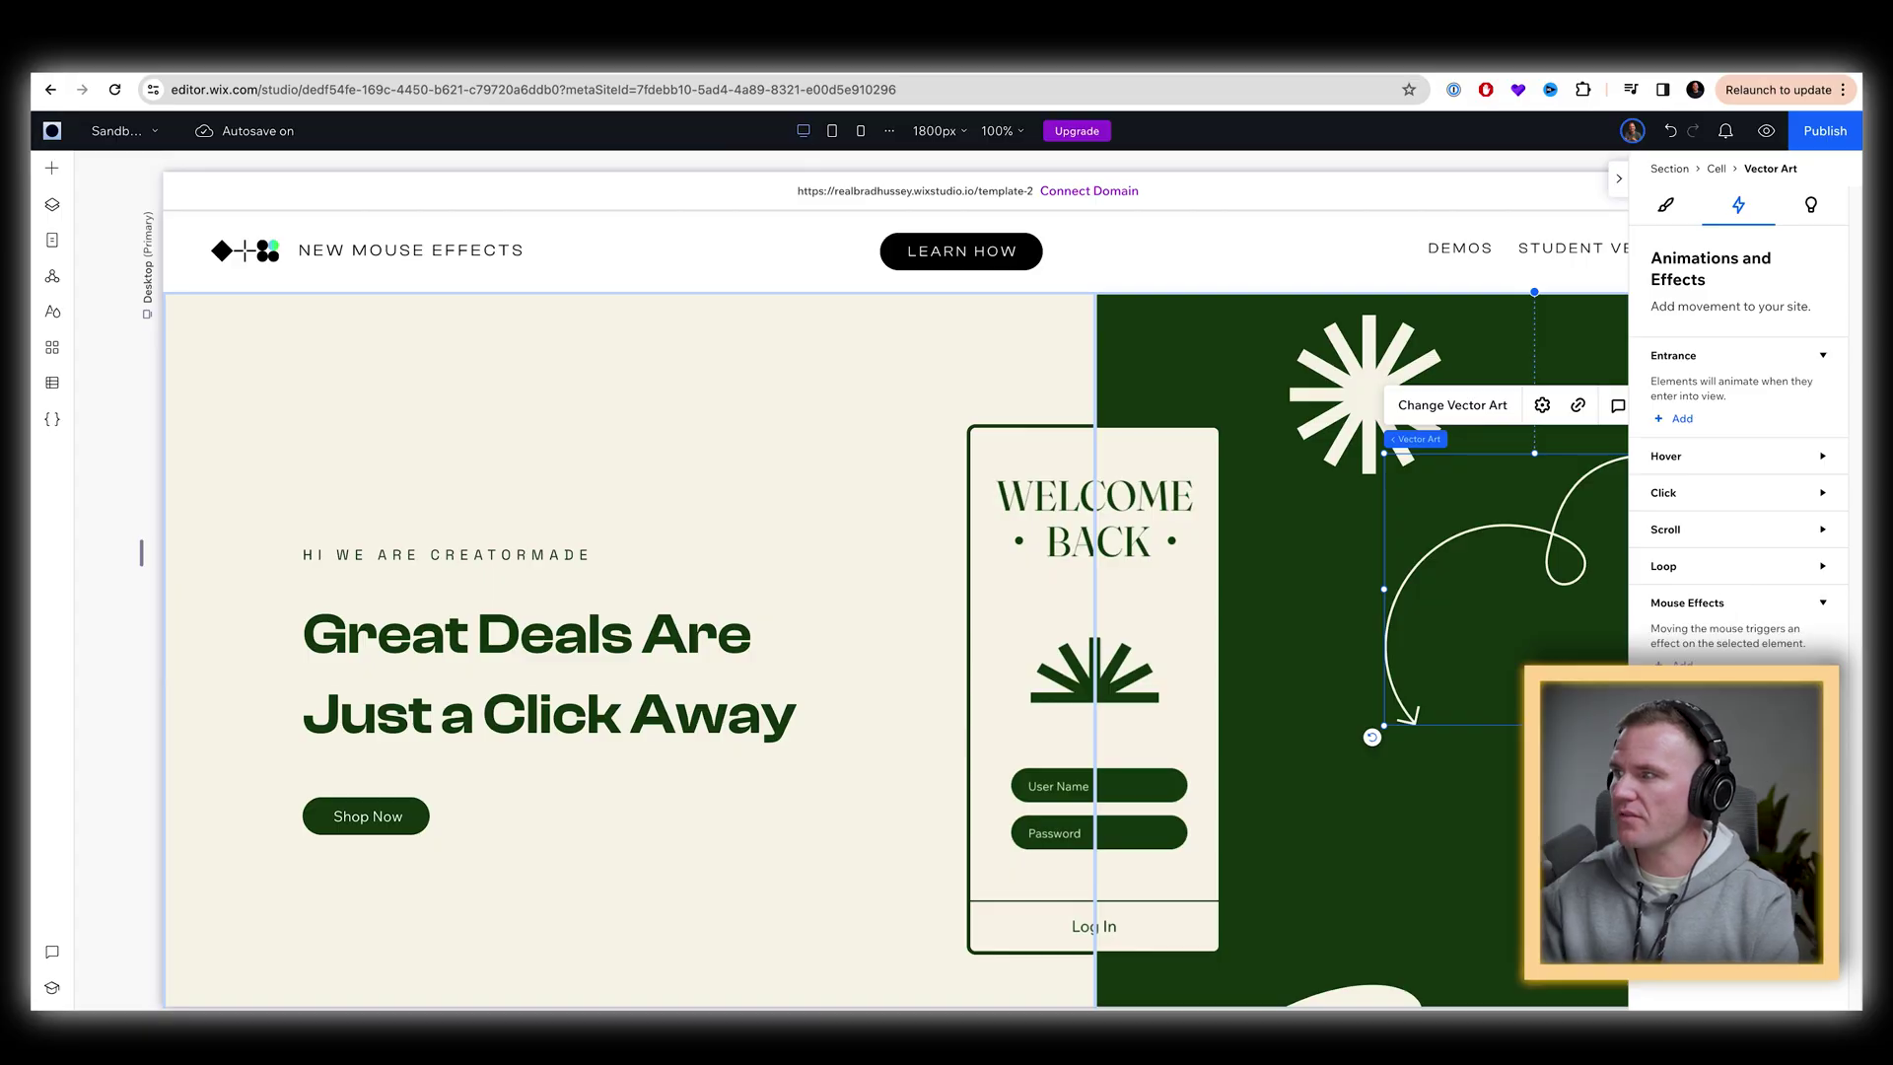
# - Give the curly arrow a Resize effect: Expand, size 191%, velocity 3.3, Invert mouse direction
pyautogui.click(1672, 665)
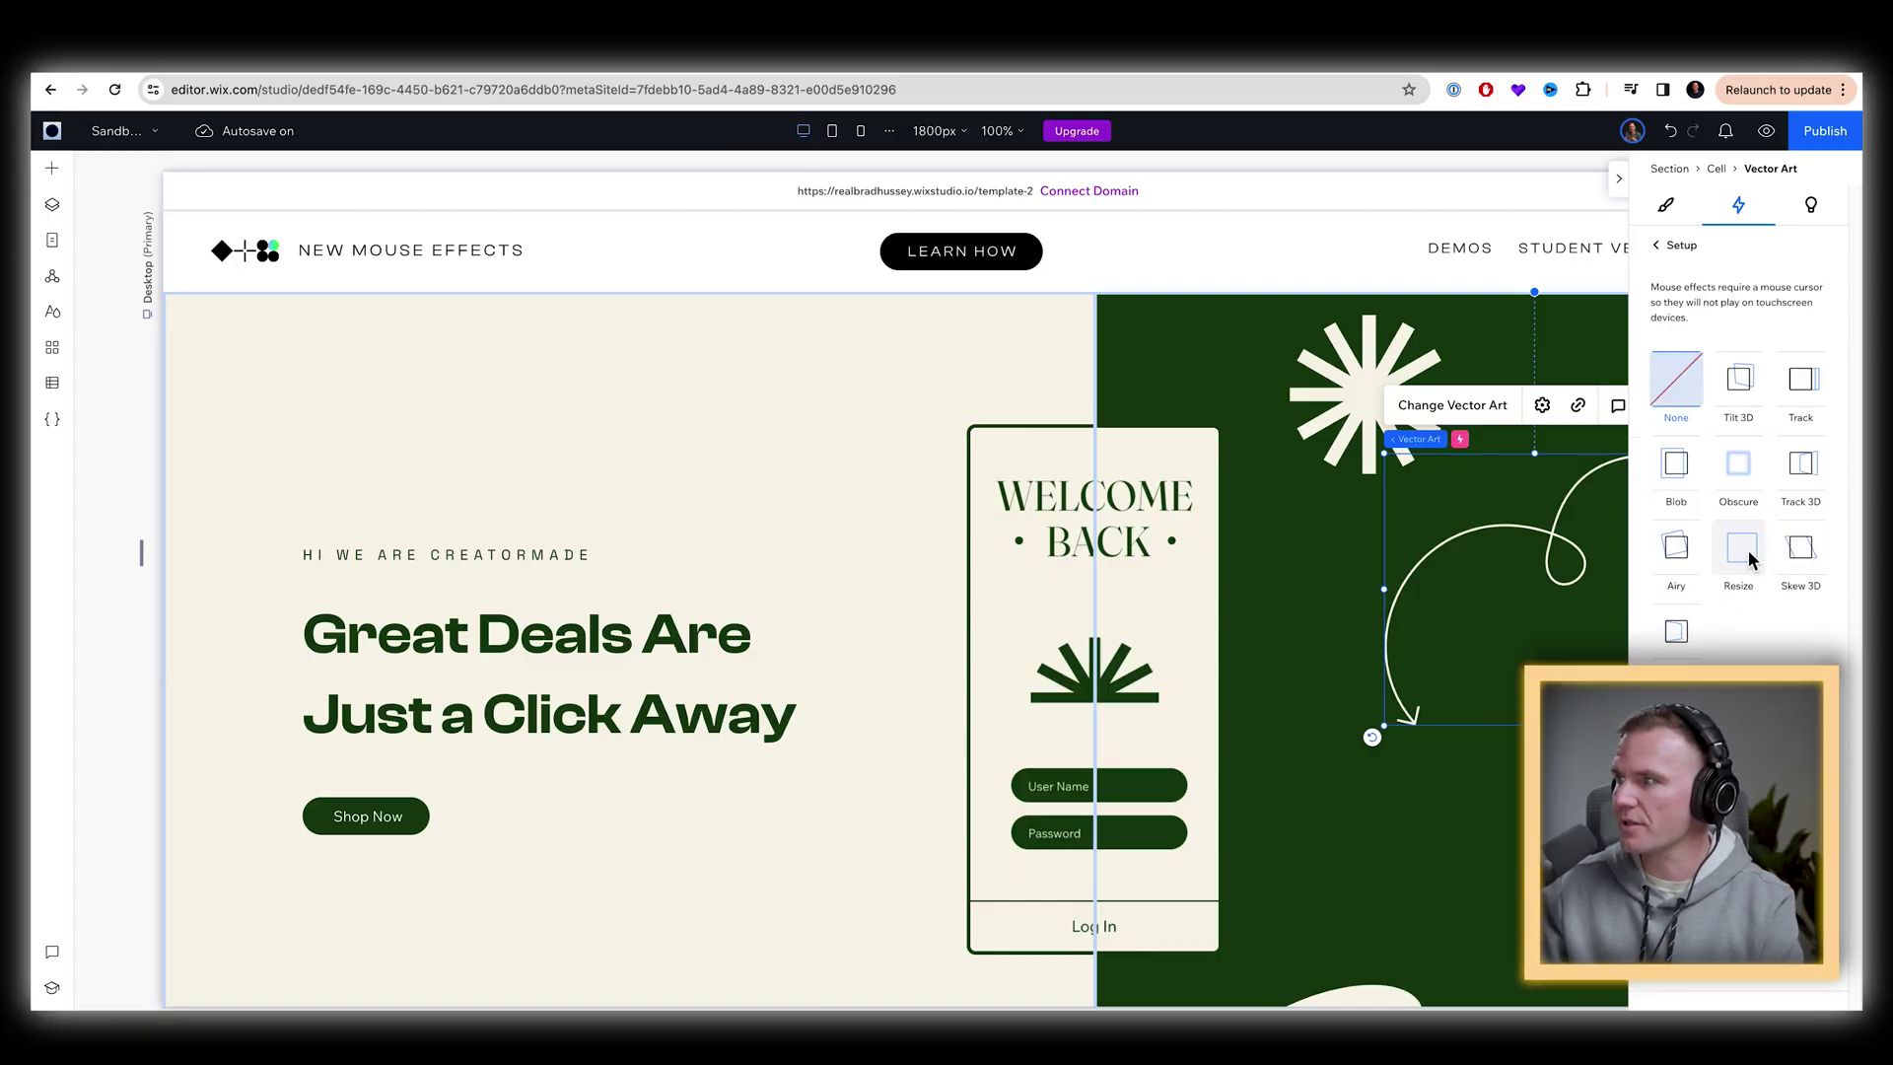
pyautogui.click(1739, 583)
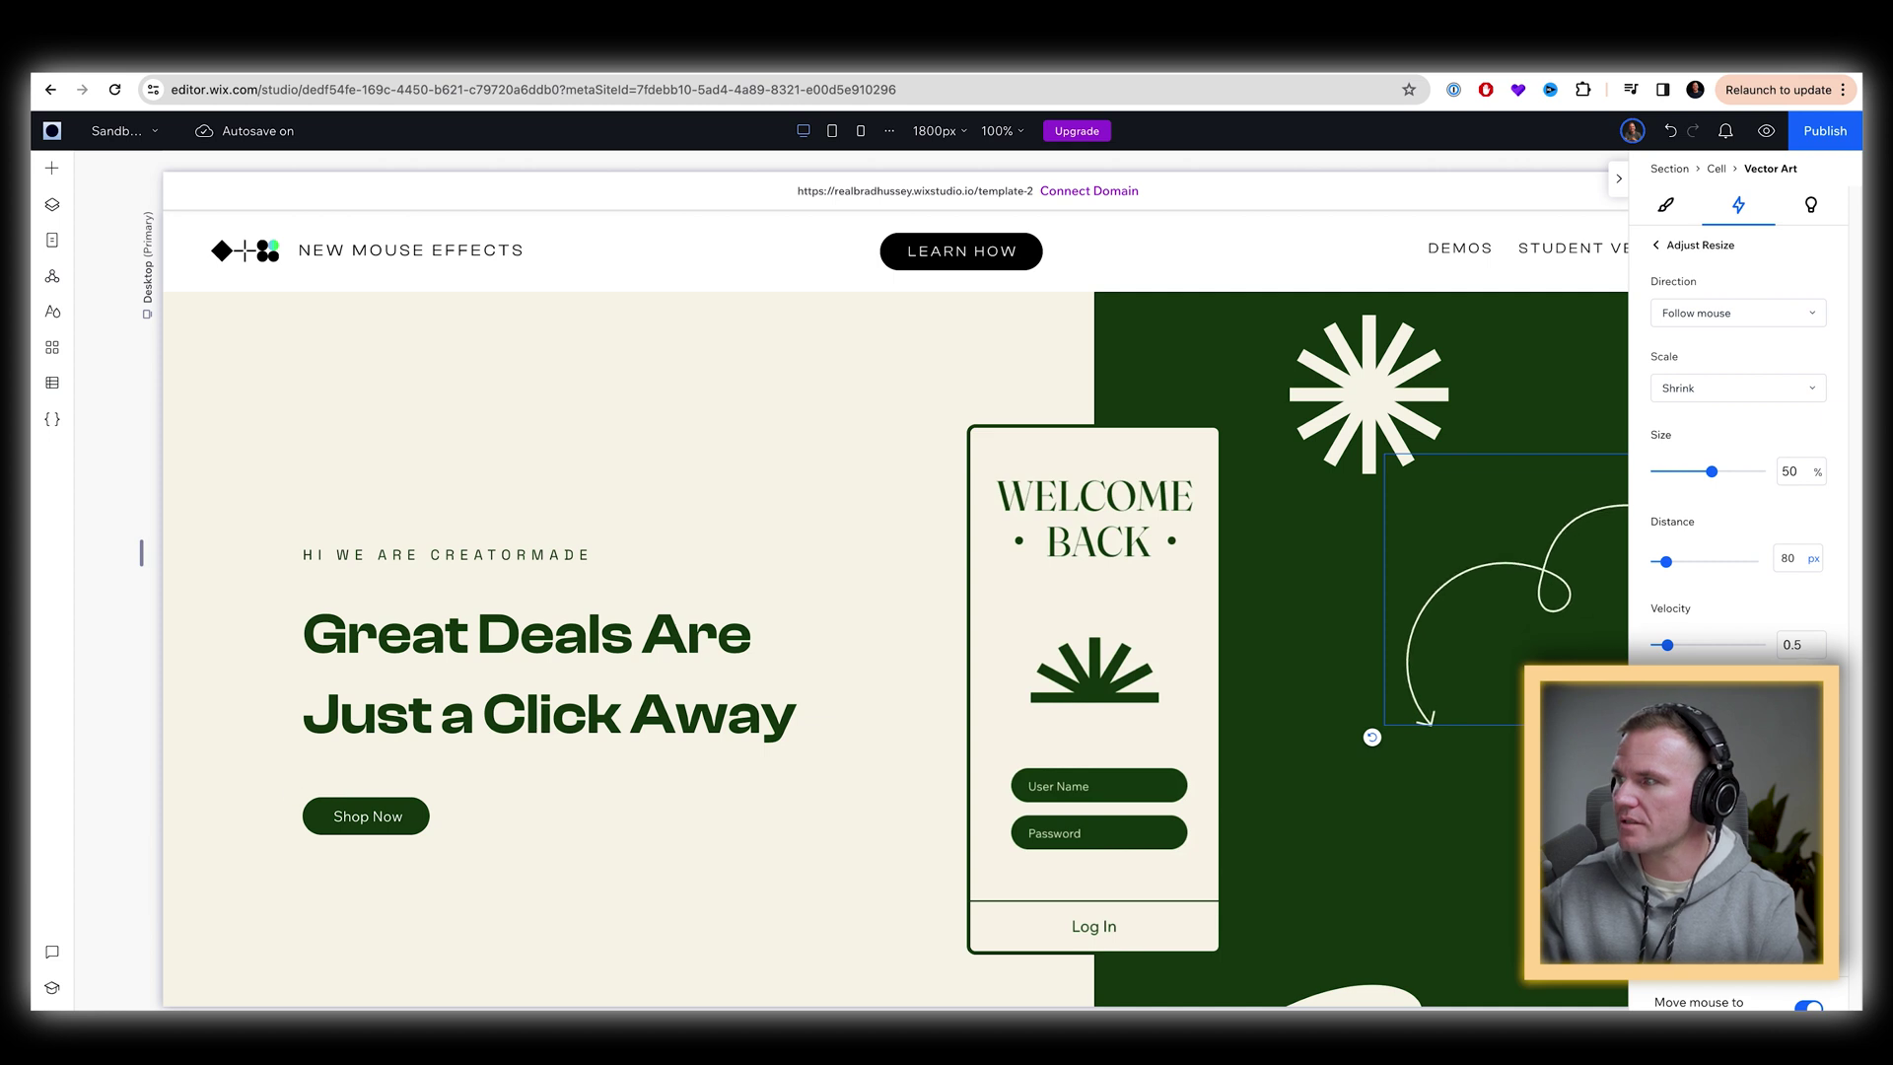
pyautogui.click(1715, 418)
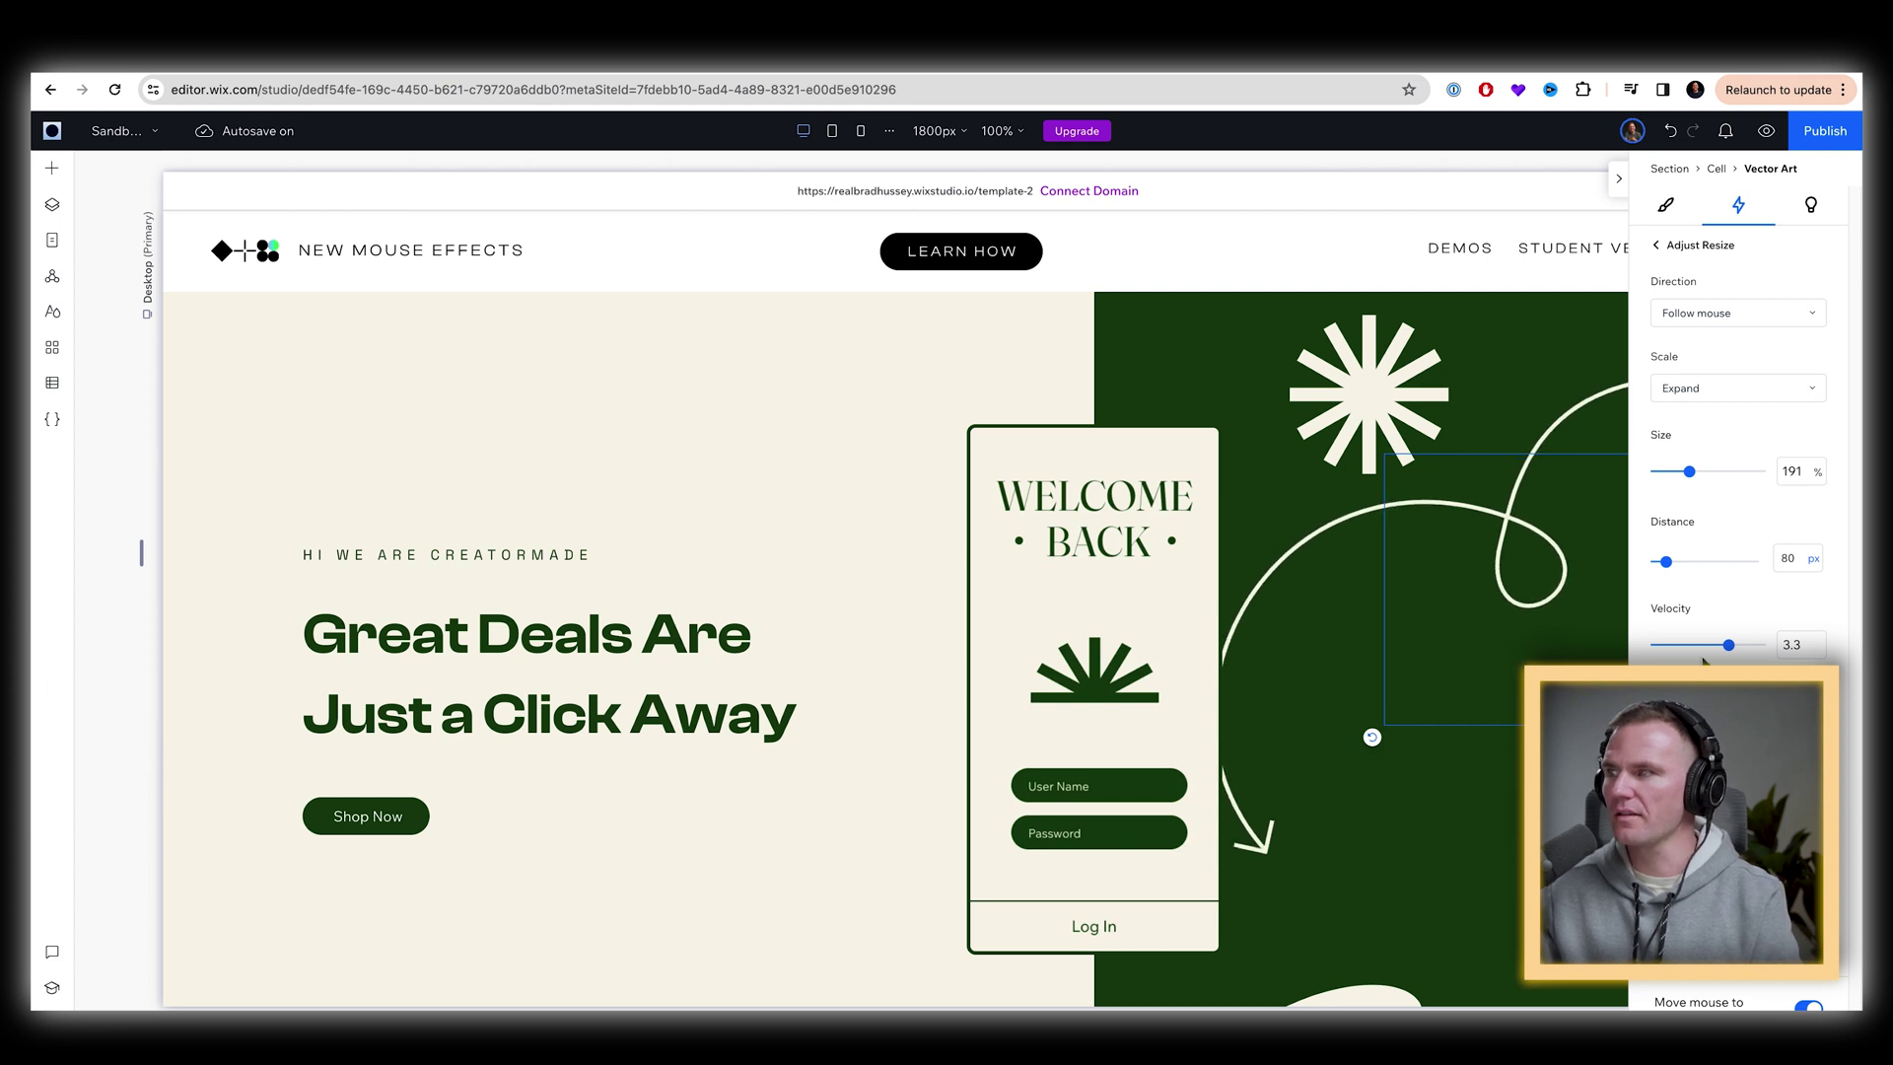
pyautogui.click(1761, 313)
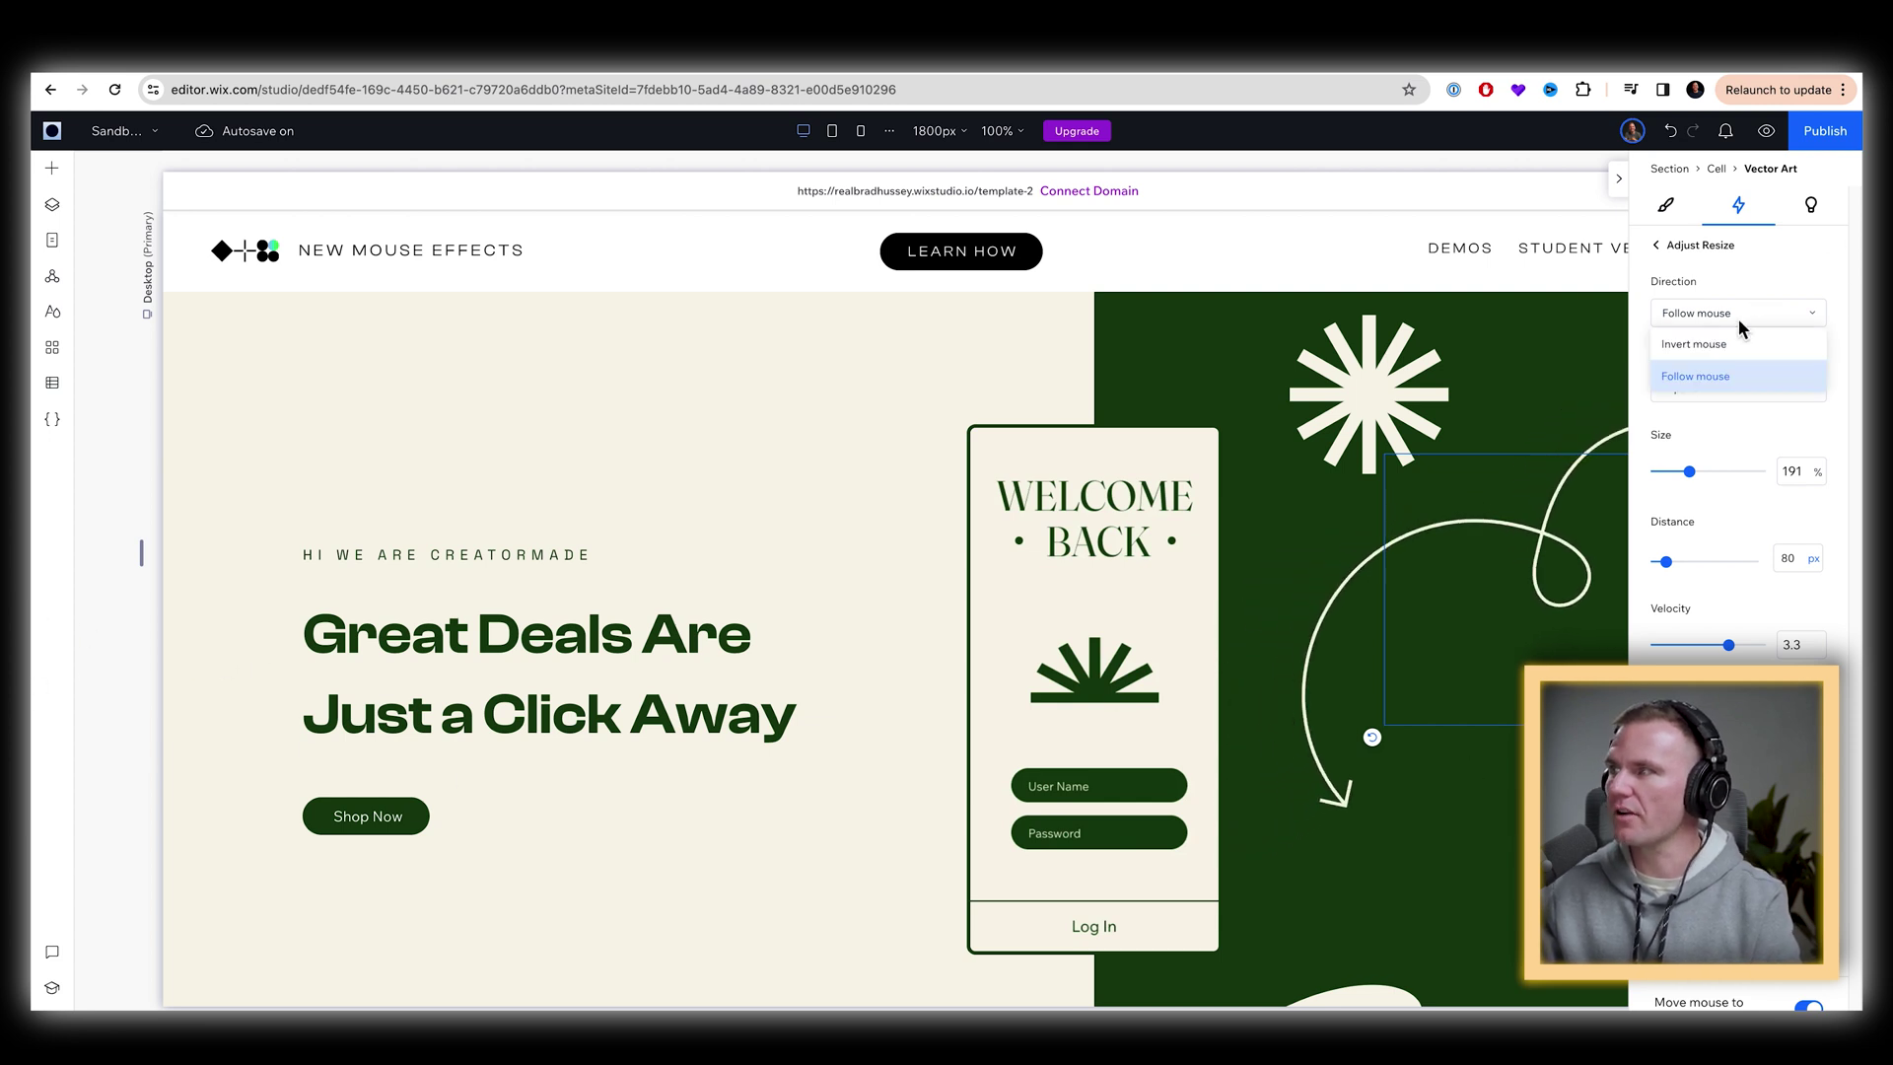
pyautogui.click(1706, 347)
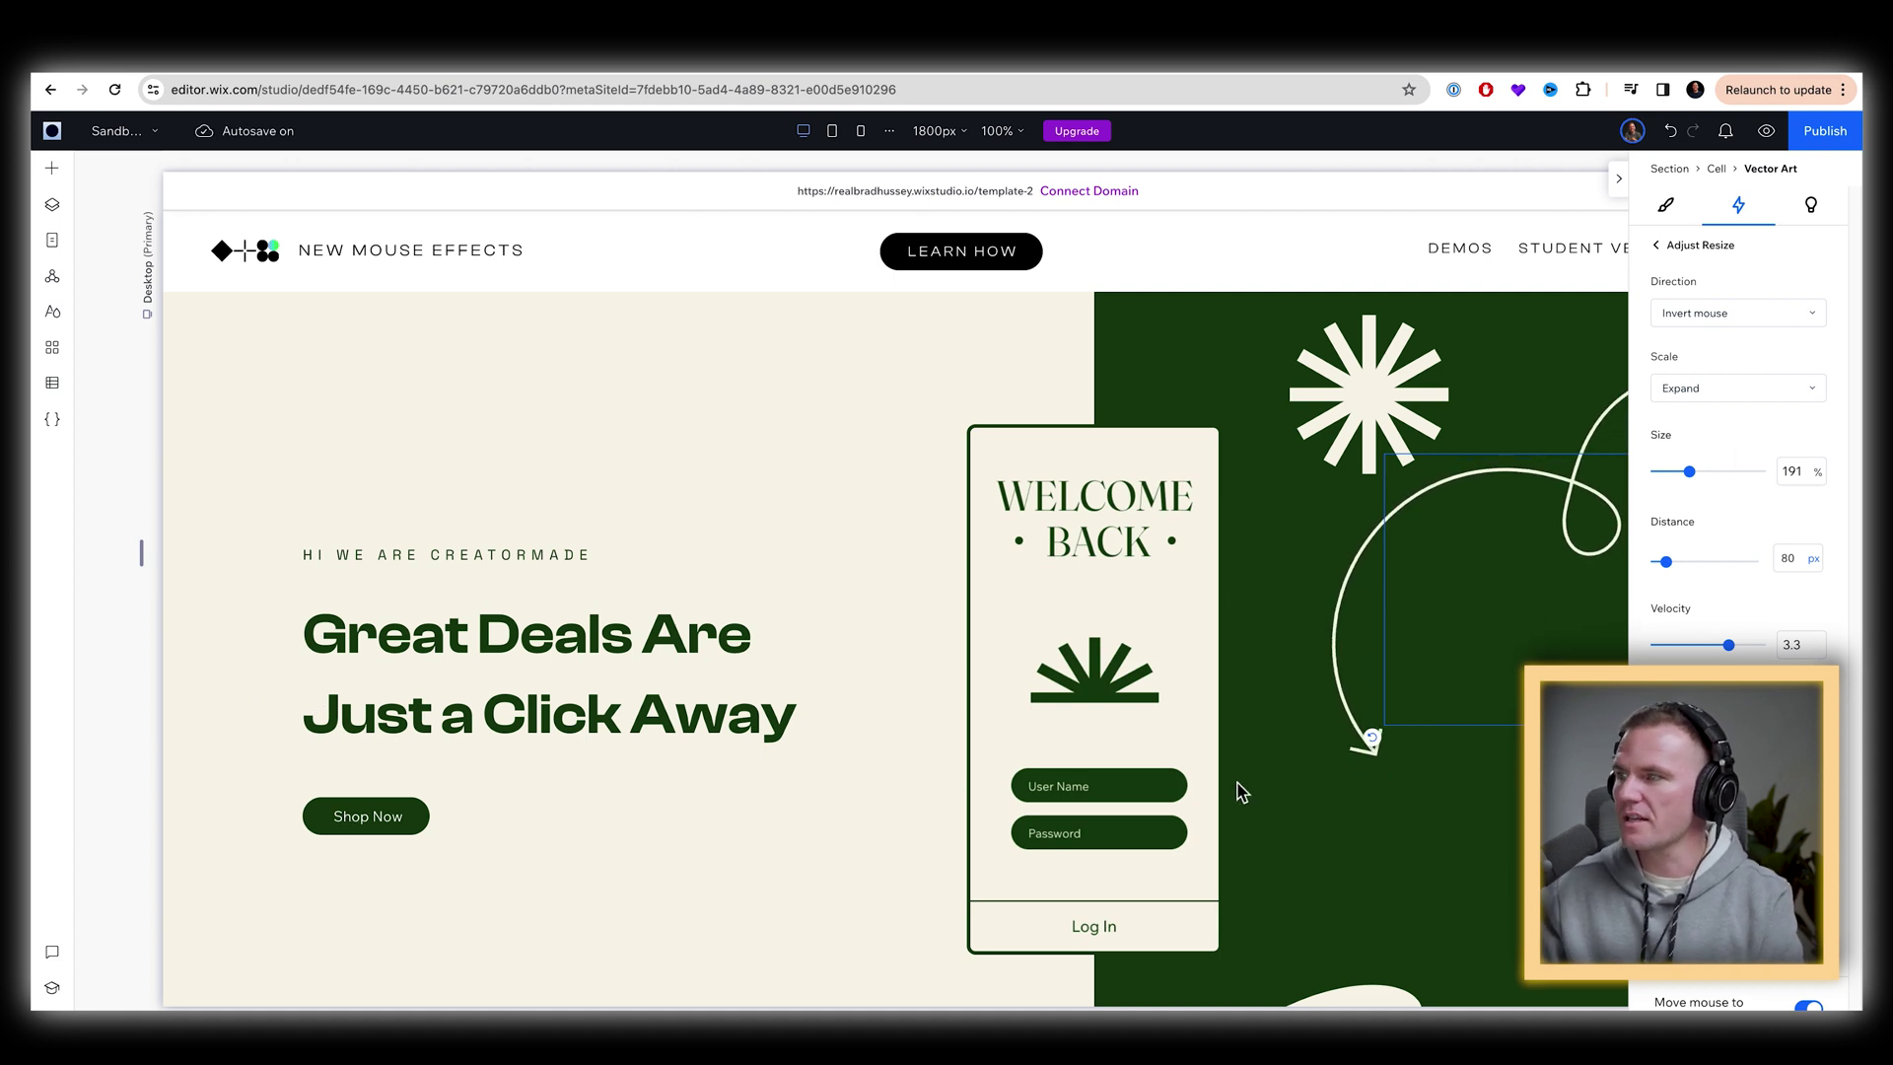
# - Scroll down to inspect the cream ellipse's 160% Blob effect, then return to the effects list
pyautogui.scroll(-2, 1358, 840)
pyautogui.click(1349, 894)
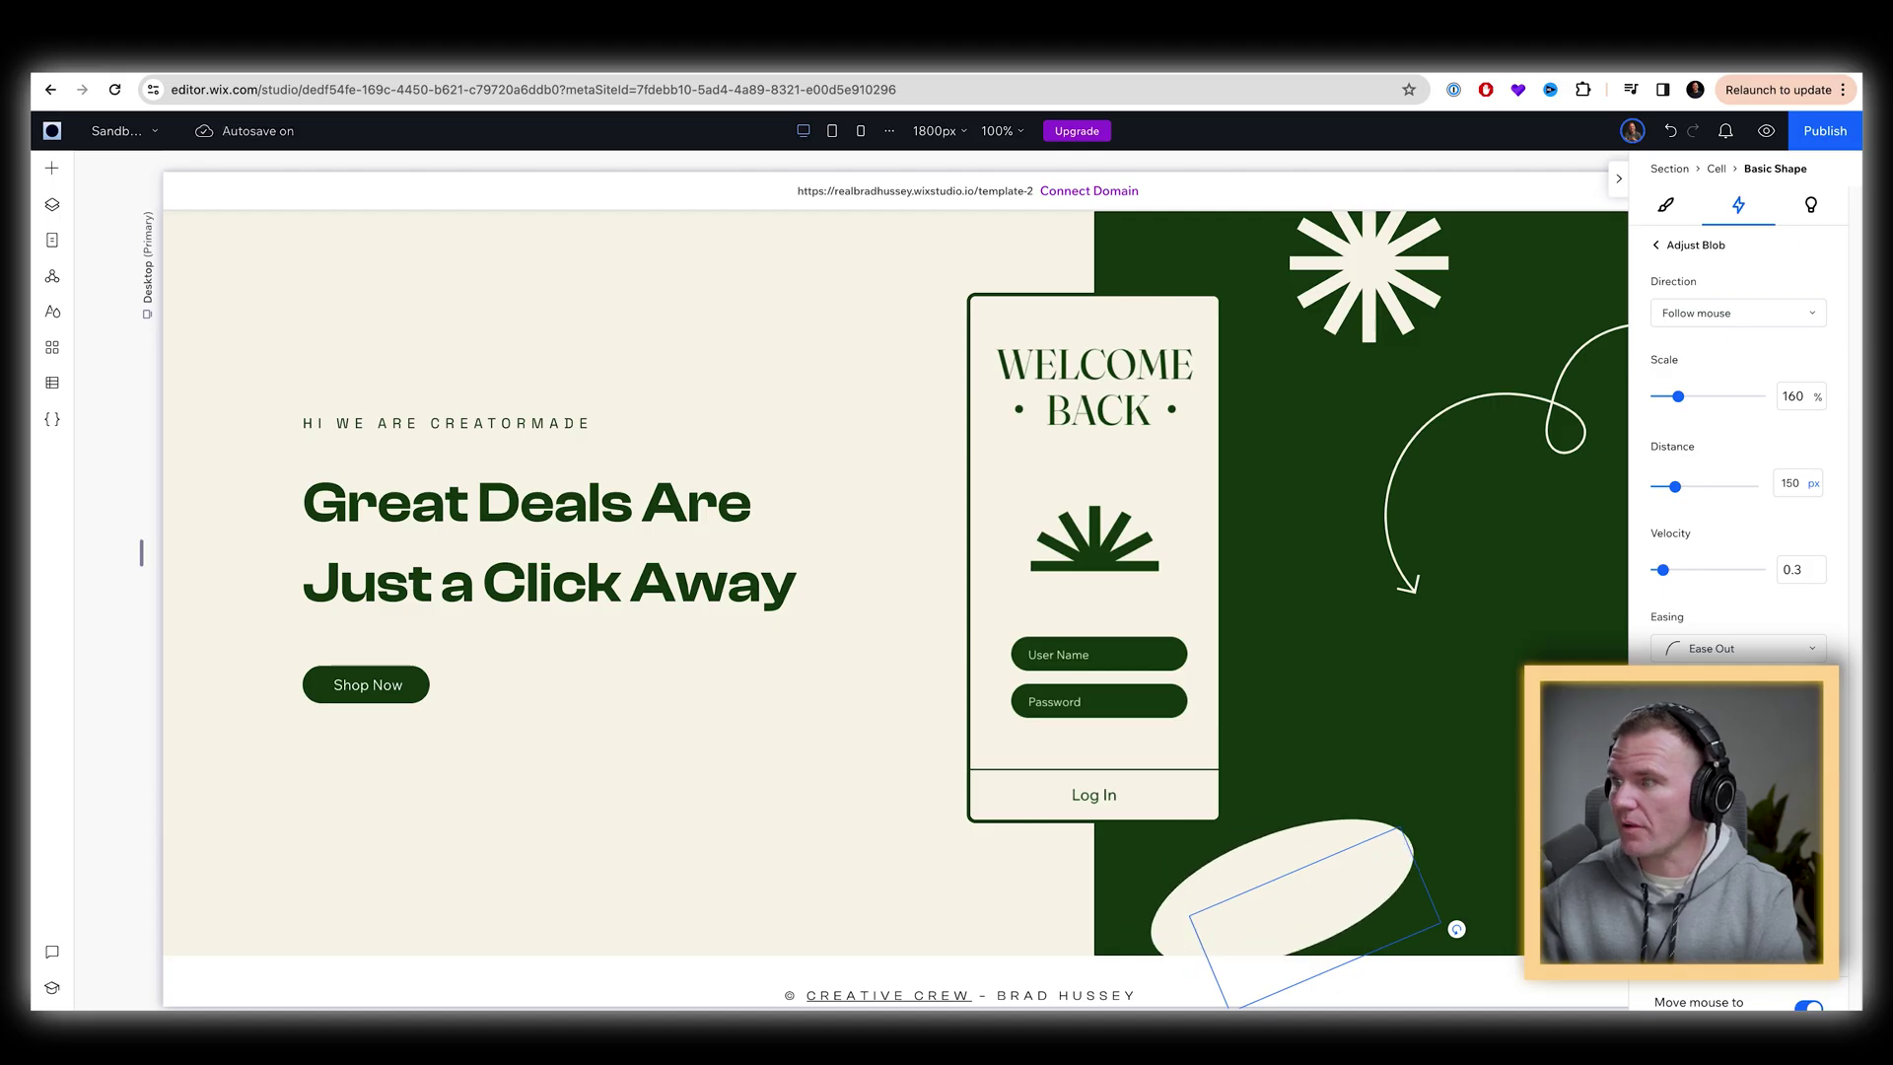
pyautogui.click(1656, 249)
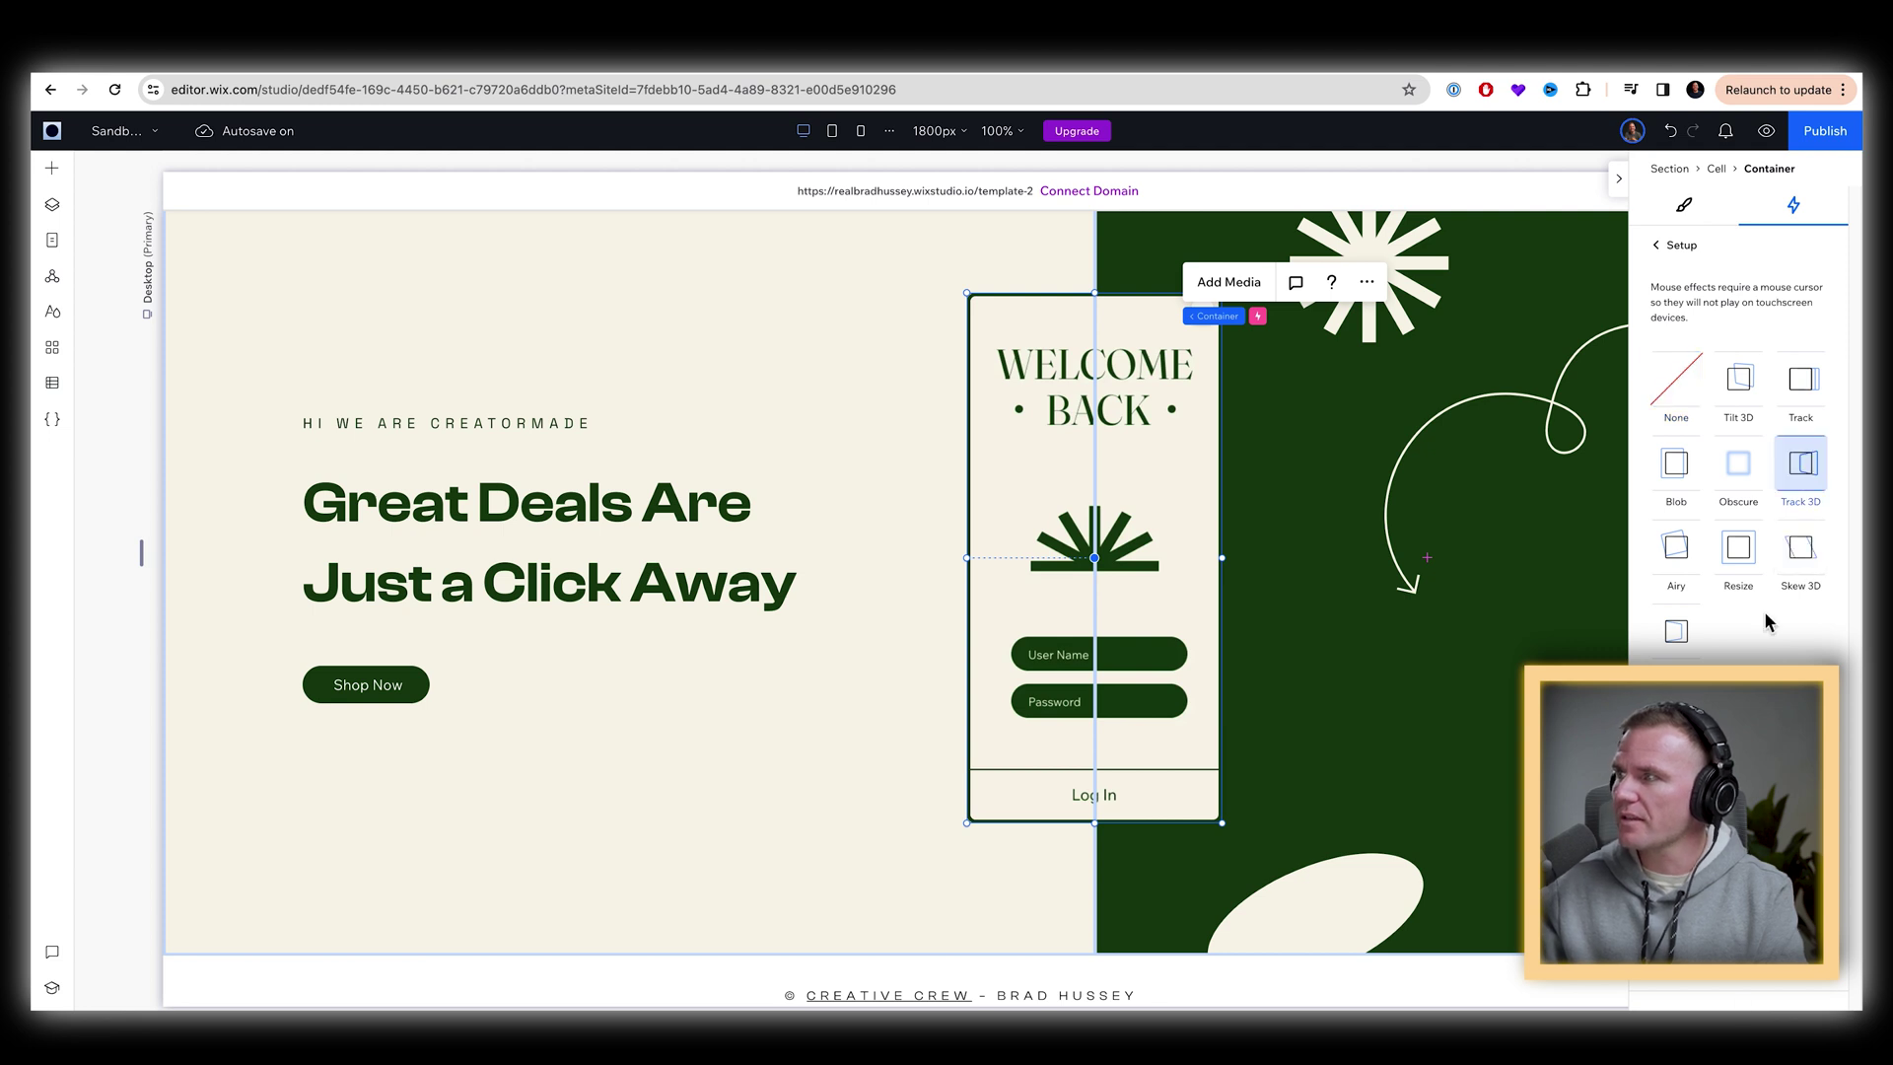
# - Apply Track 3D to the login card following the mouse: angle 70, 180 px distance, velocity 1.9
pyautogui.click(1800, 466)
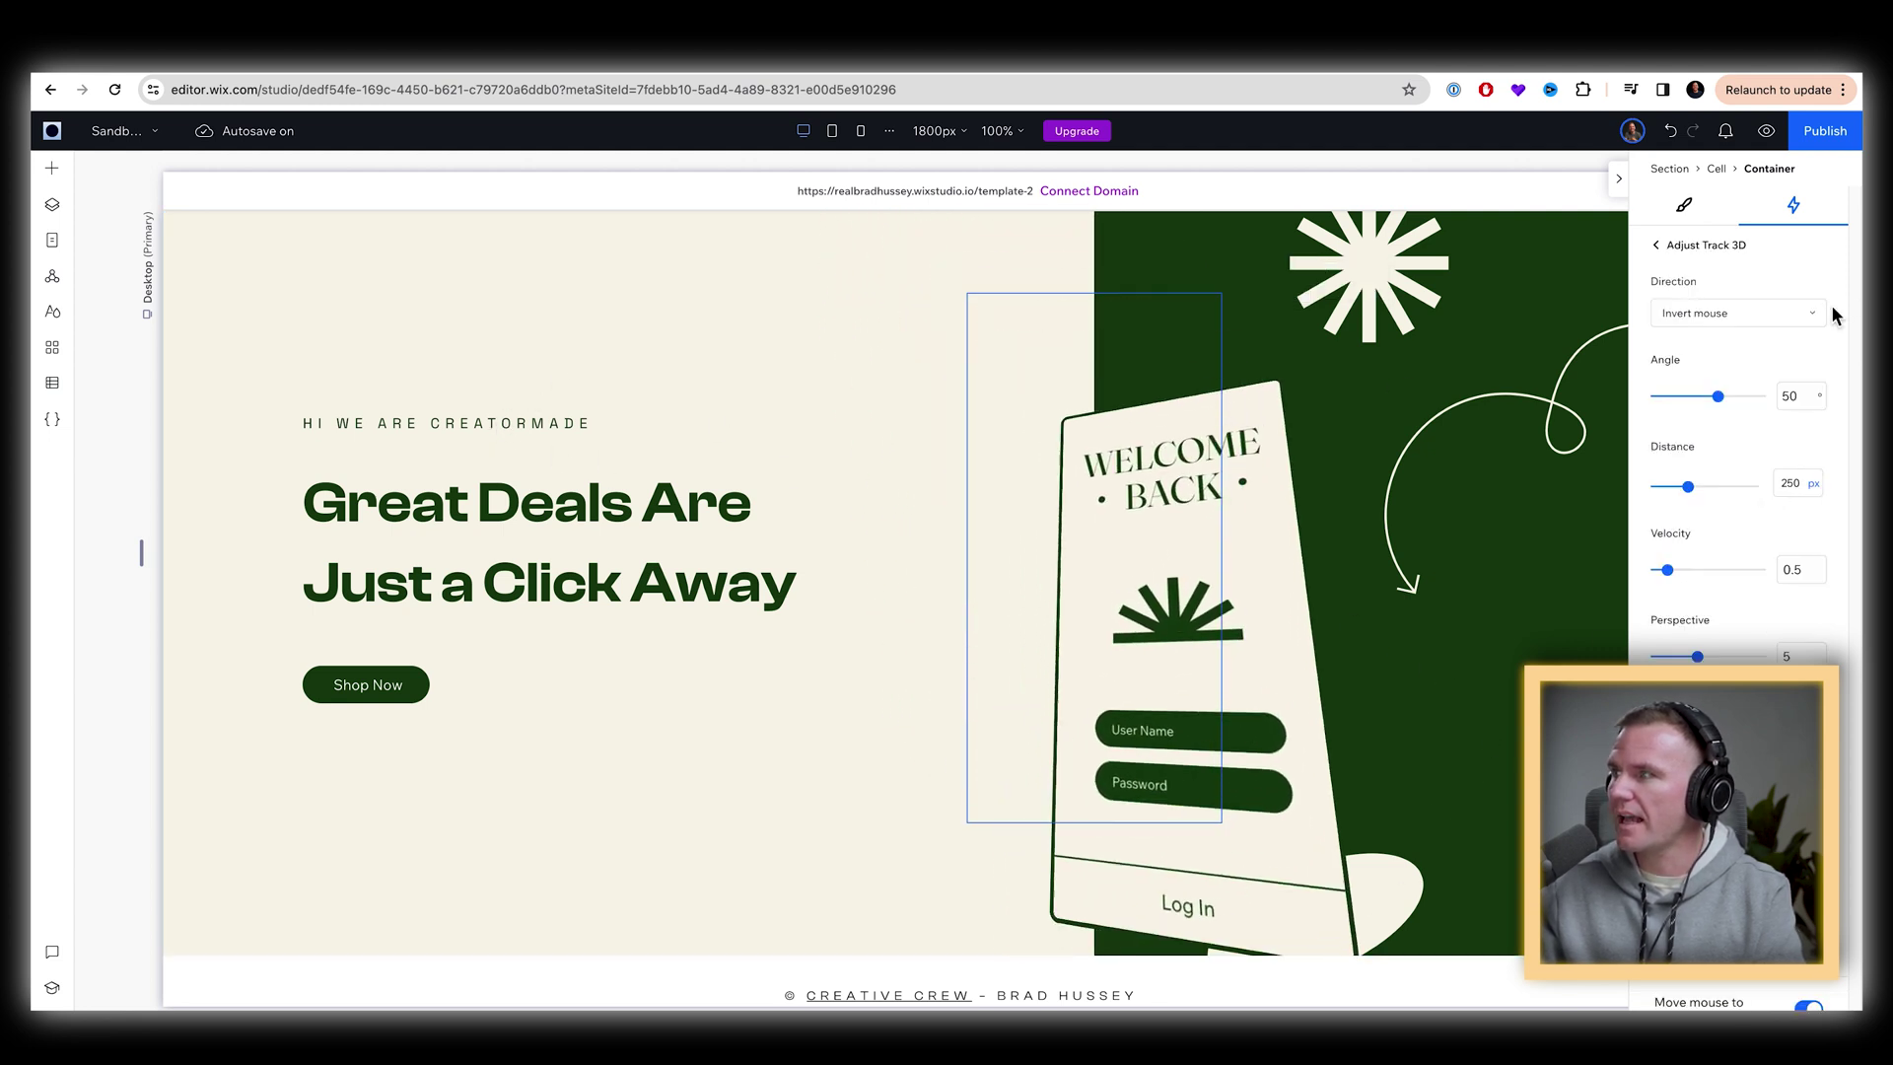
pyautogui.click(1727, 315)
pyautogui.click(1700, 375)
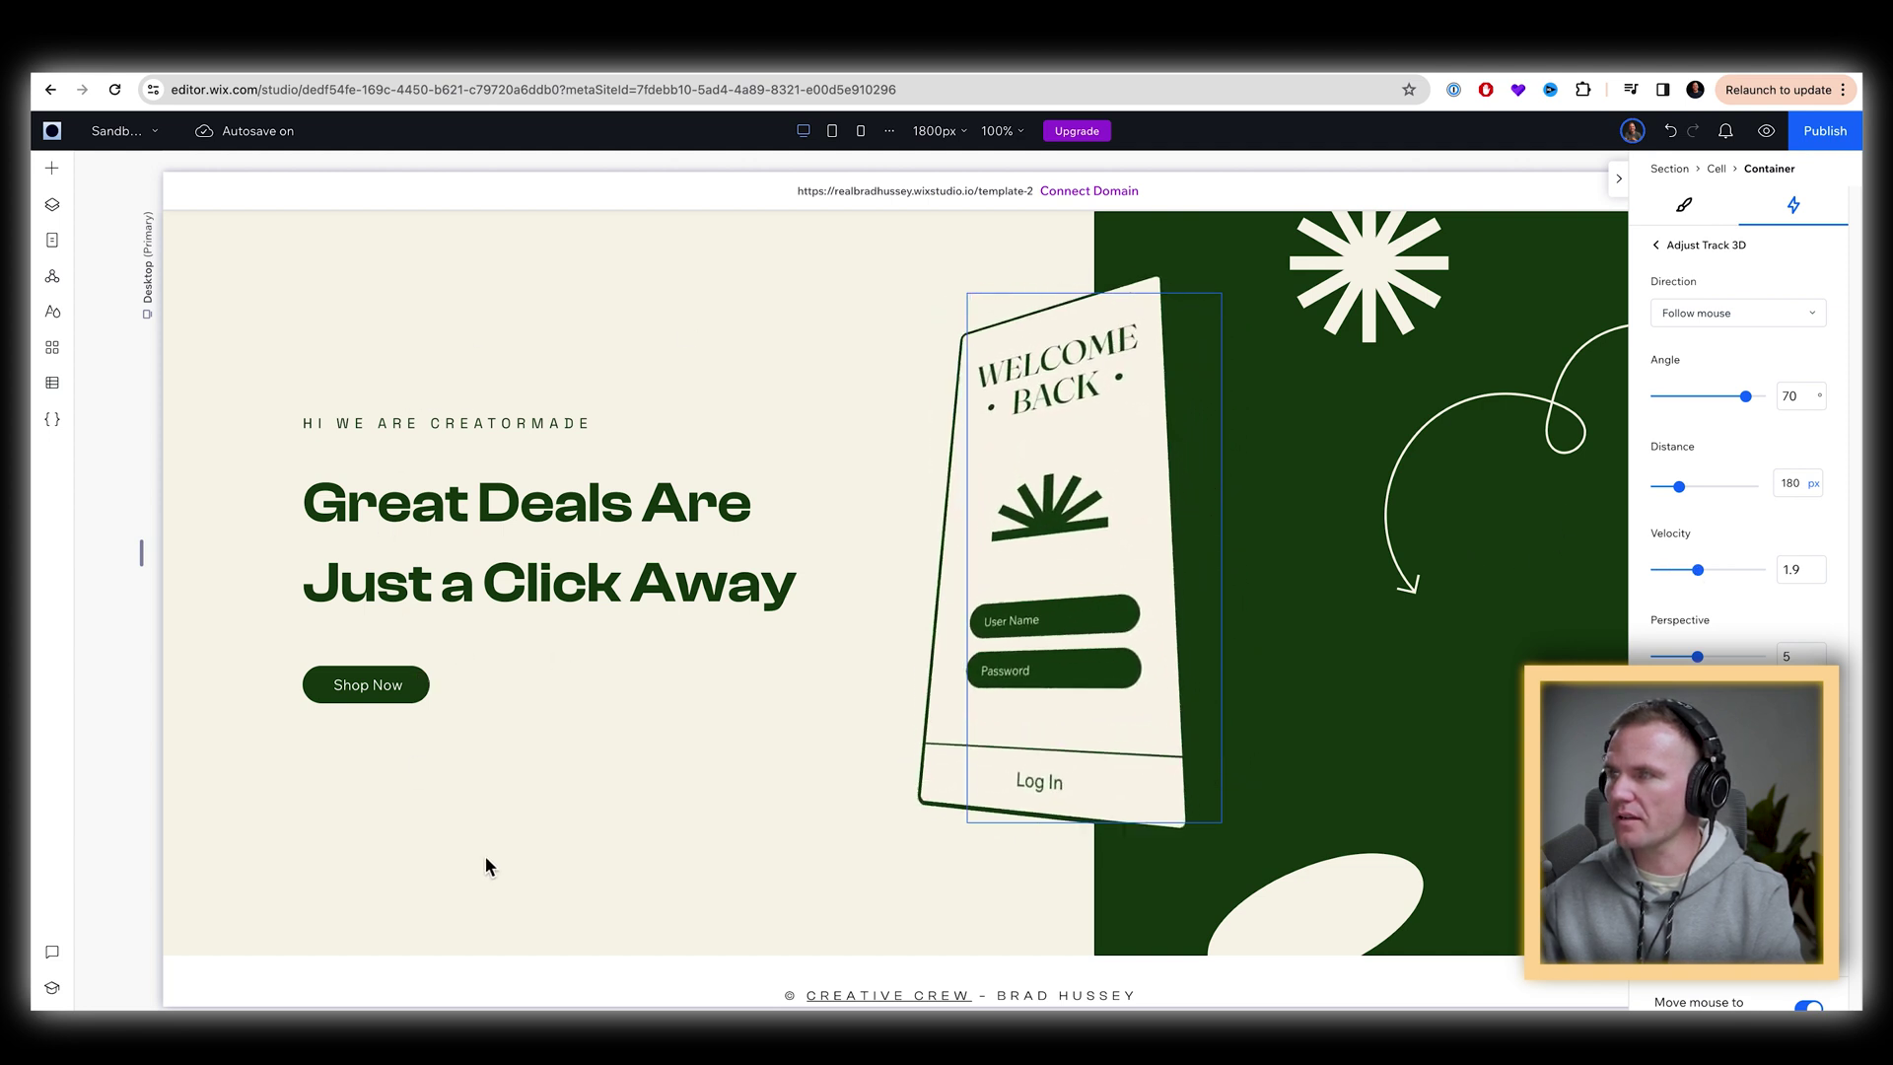
# - Preview the Great Deals login page to test its card, starburst, arrow and ellipse mouse effects
pyautogui.hotkey('ctrl', 'p')
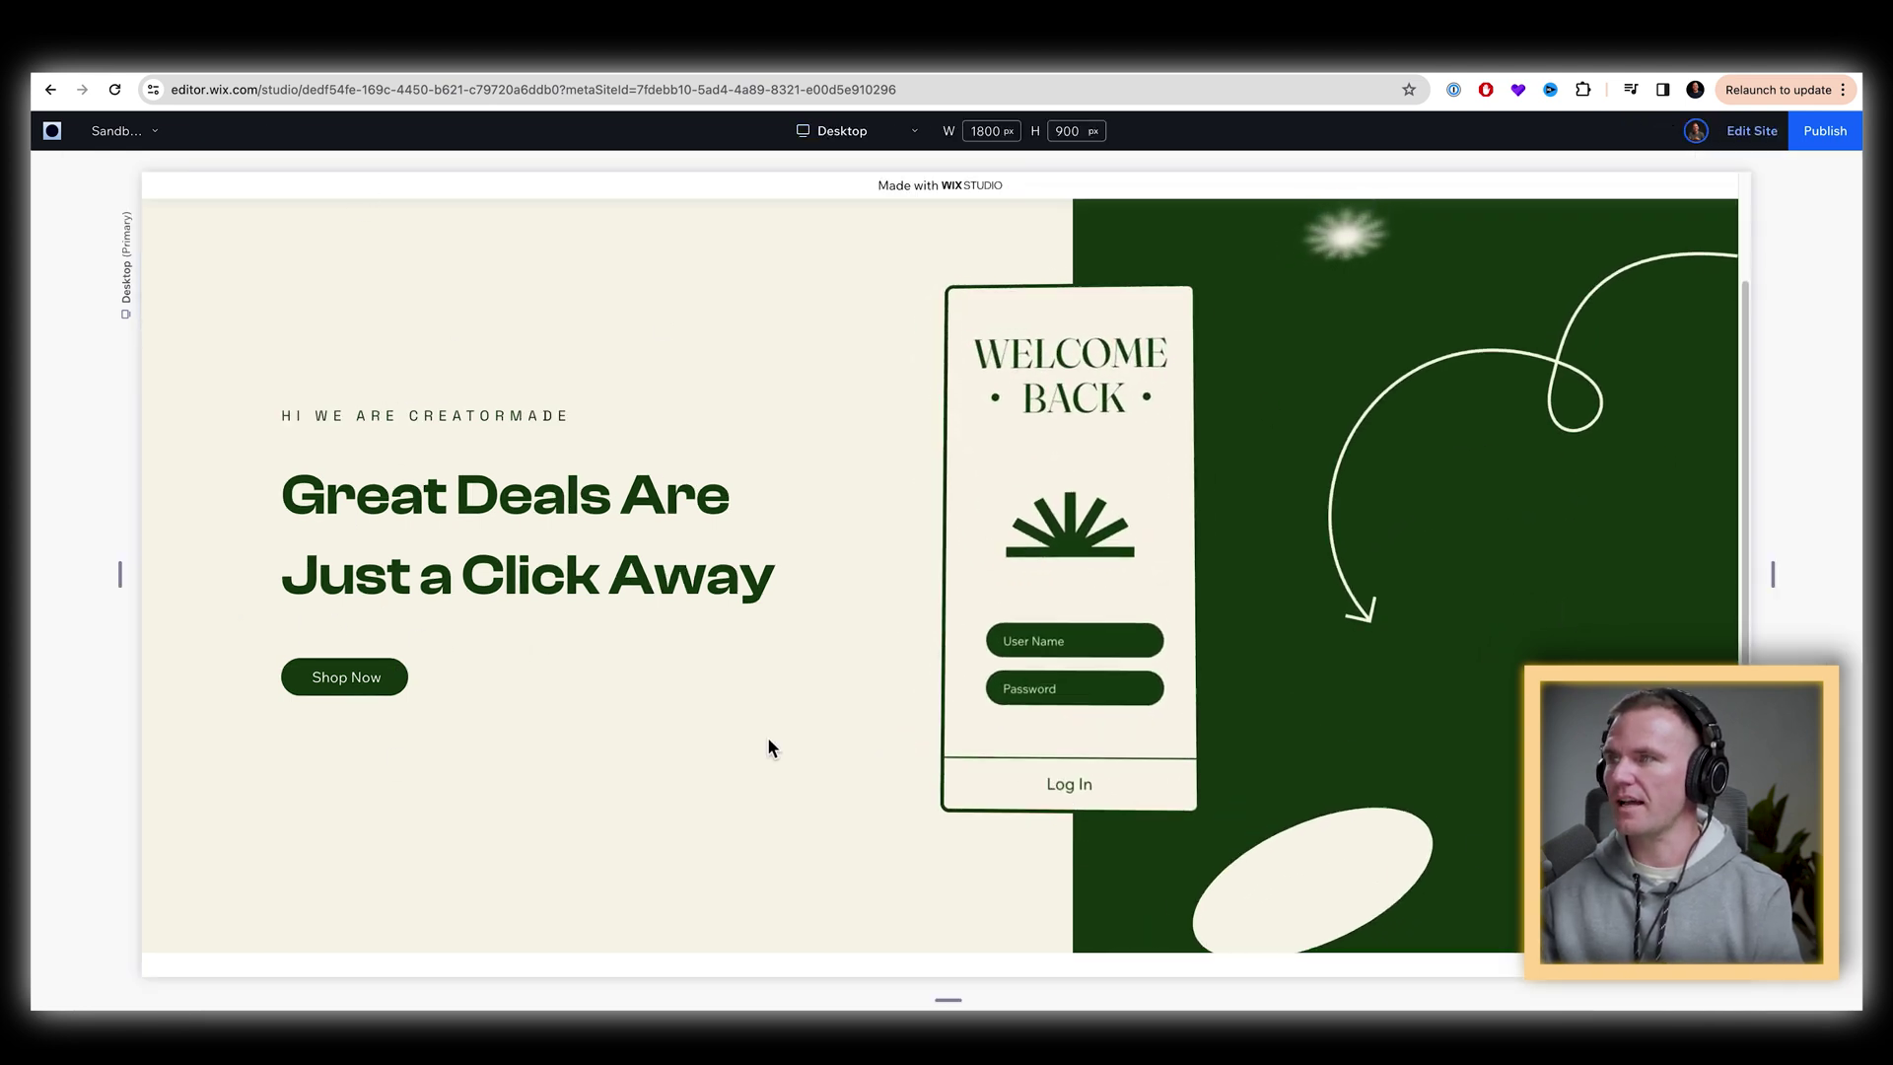